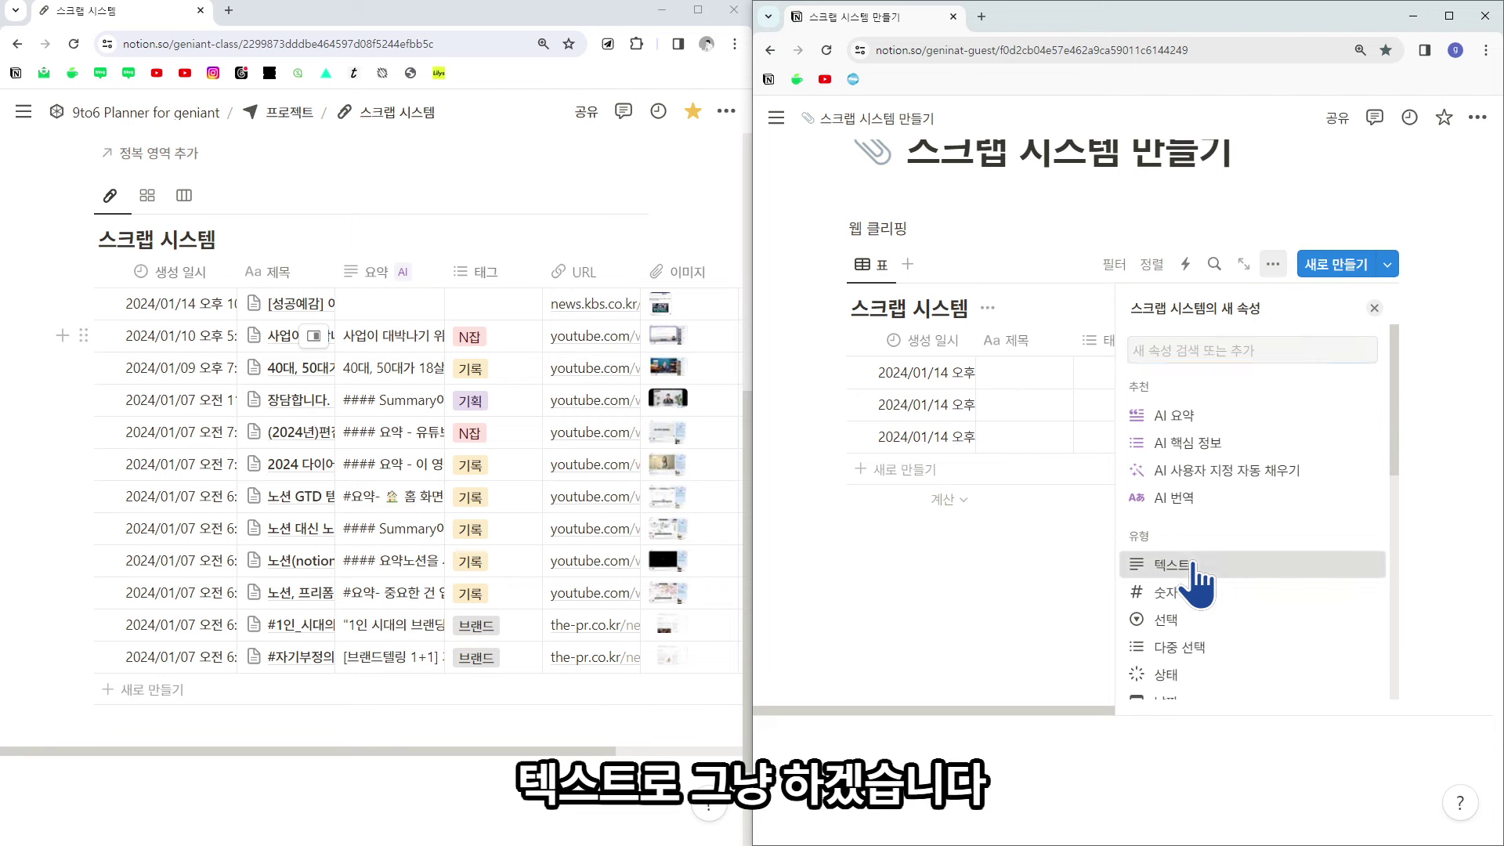
Add a text property named 요약 to the 스크랩 시스템 table and fit its column width.
click(1193, 566)
text(요약)
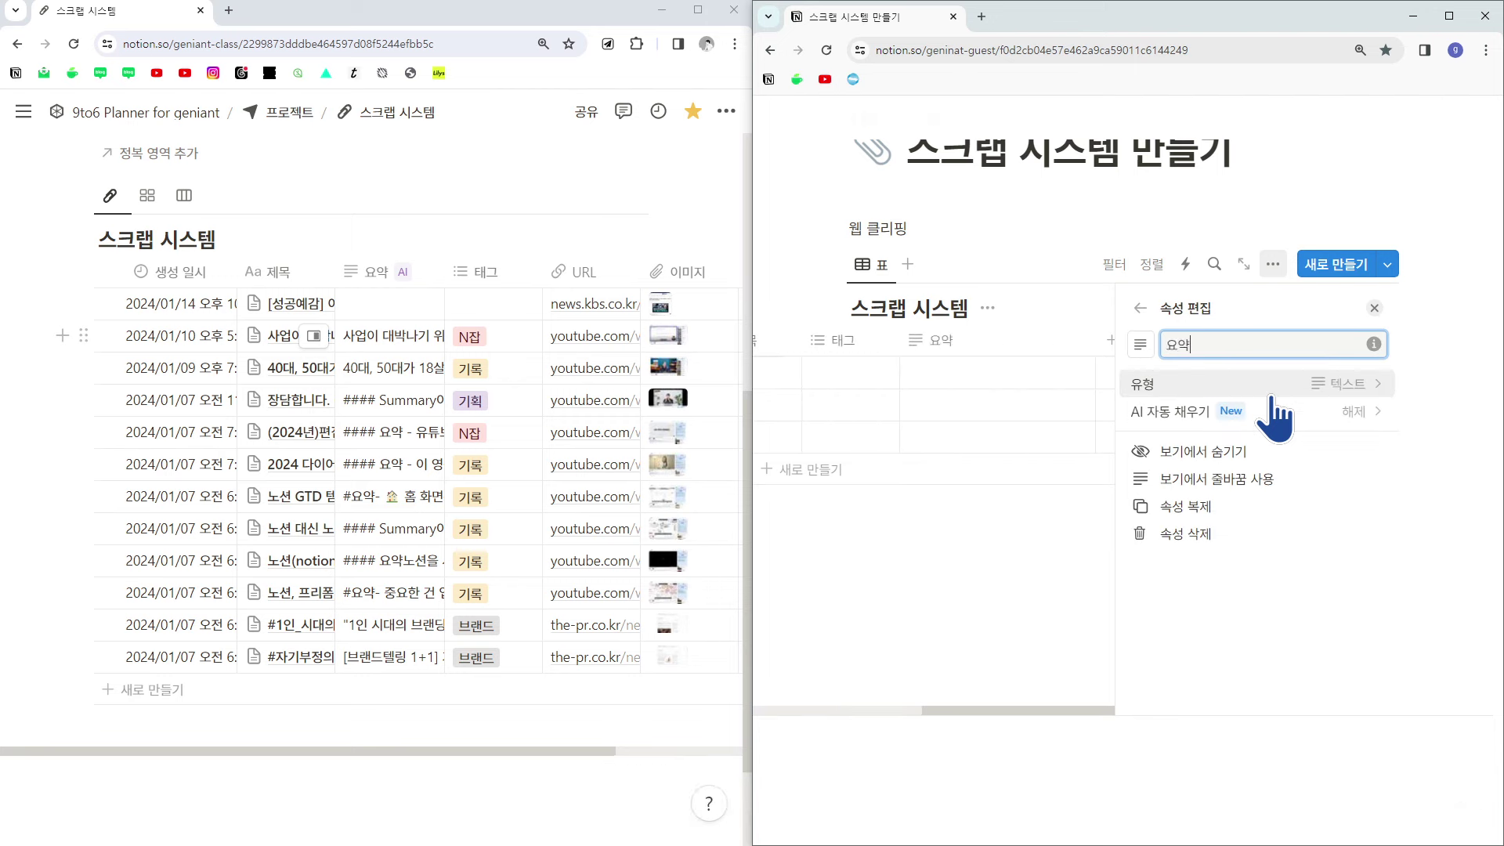
click(1031, 352)
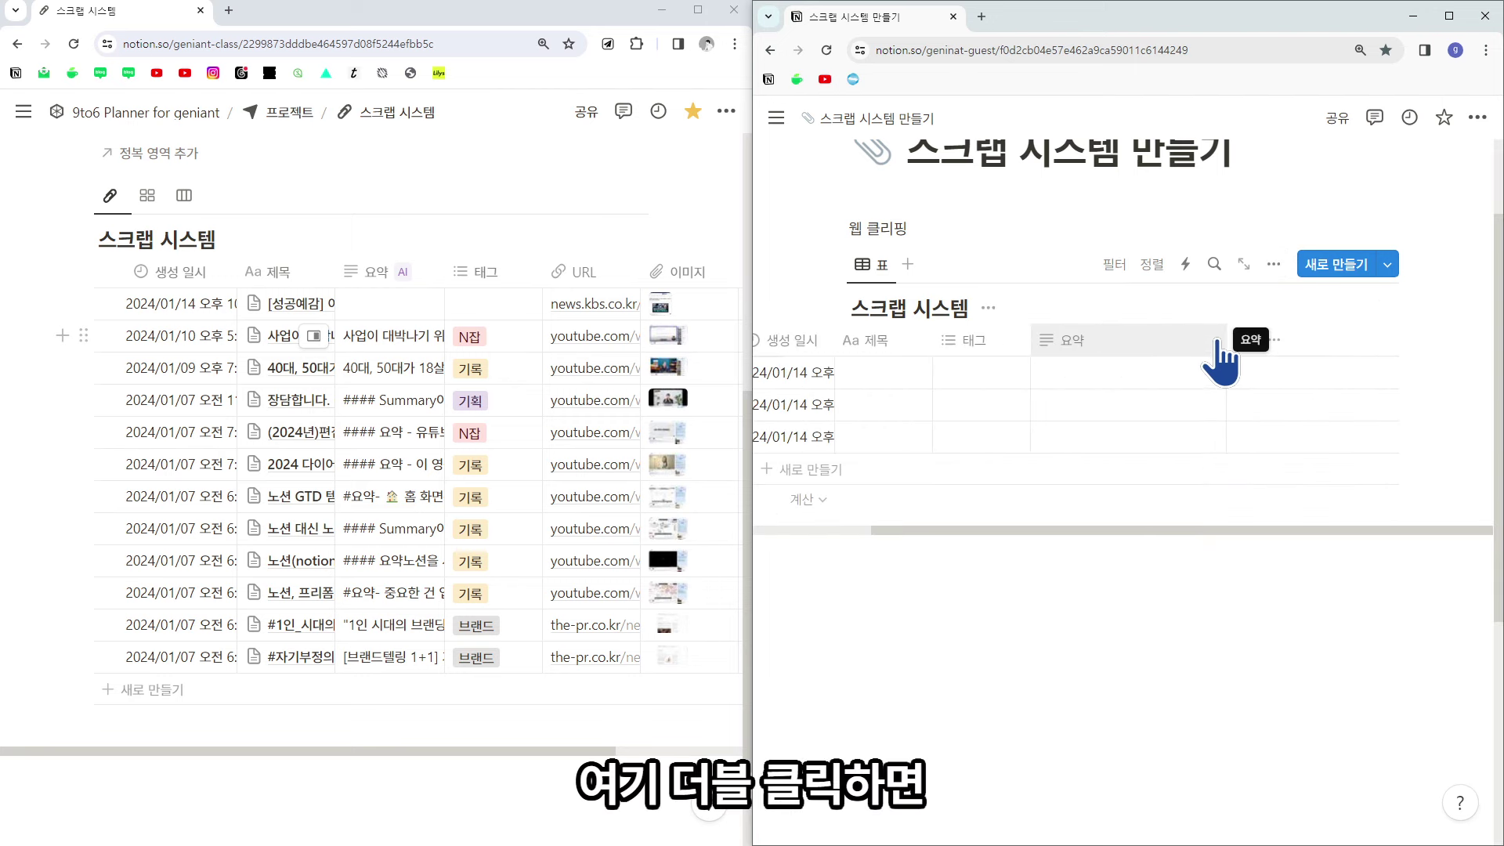
double_click(1228, 337)
Add a URL property with its default name to the 스크랩 시스템 table and fit its column width.
click(1144, 340)
click(1166, 498)
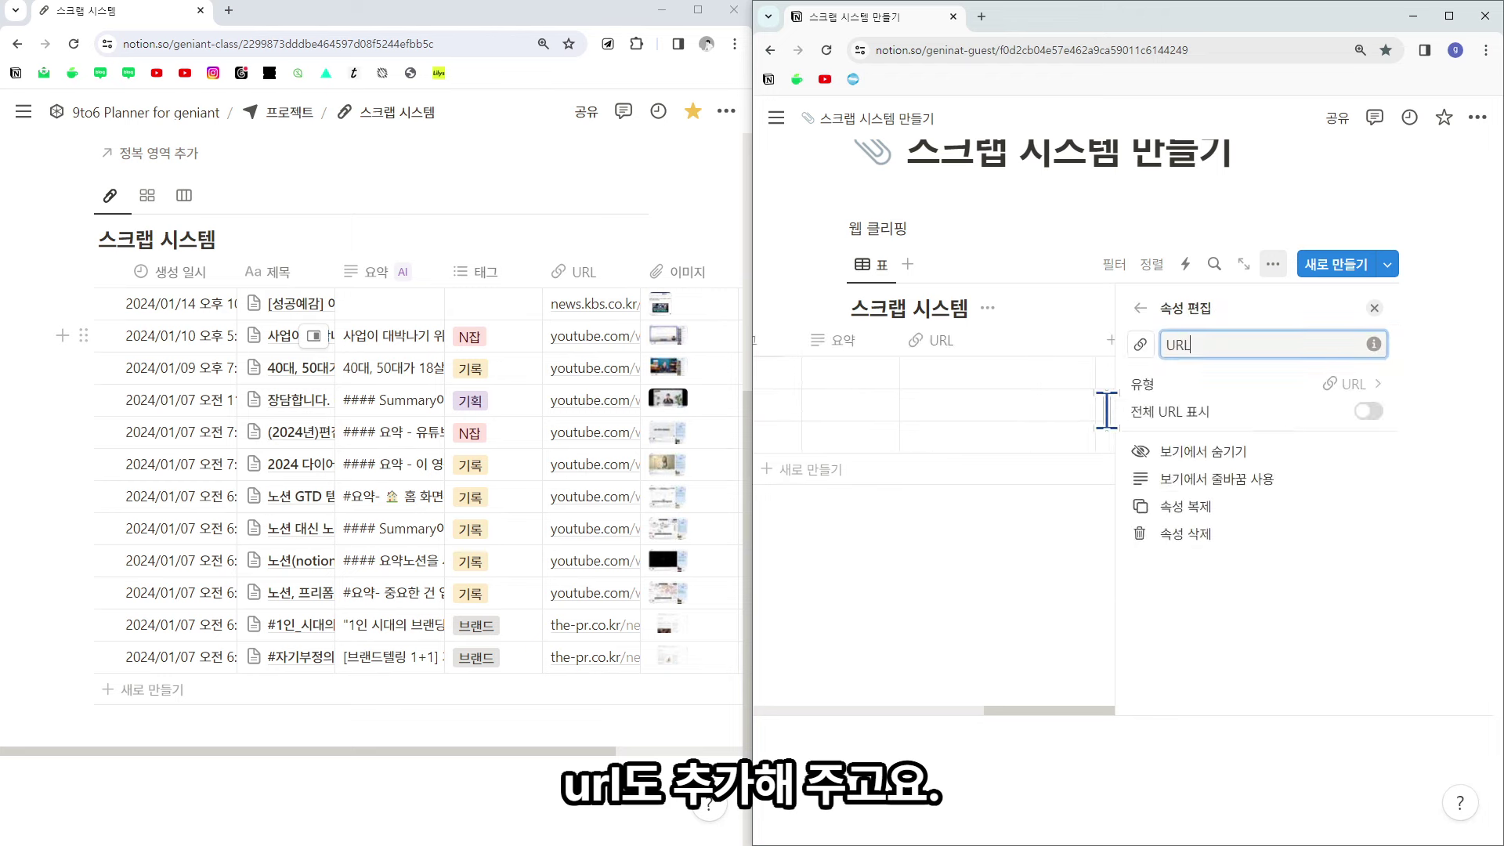
click(1104, 409)
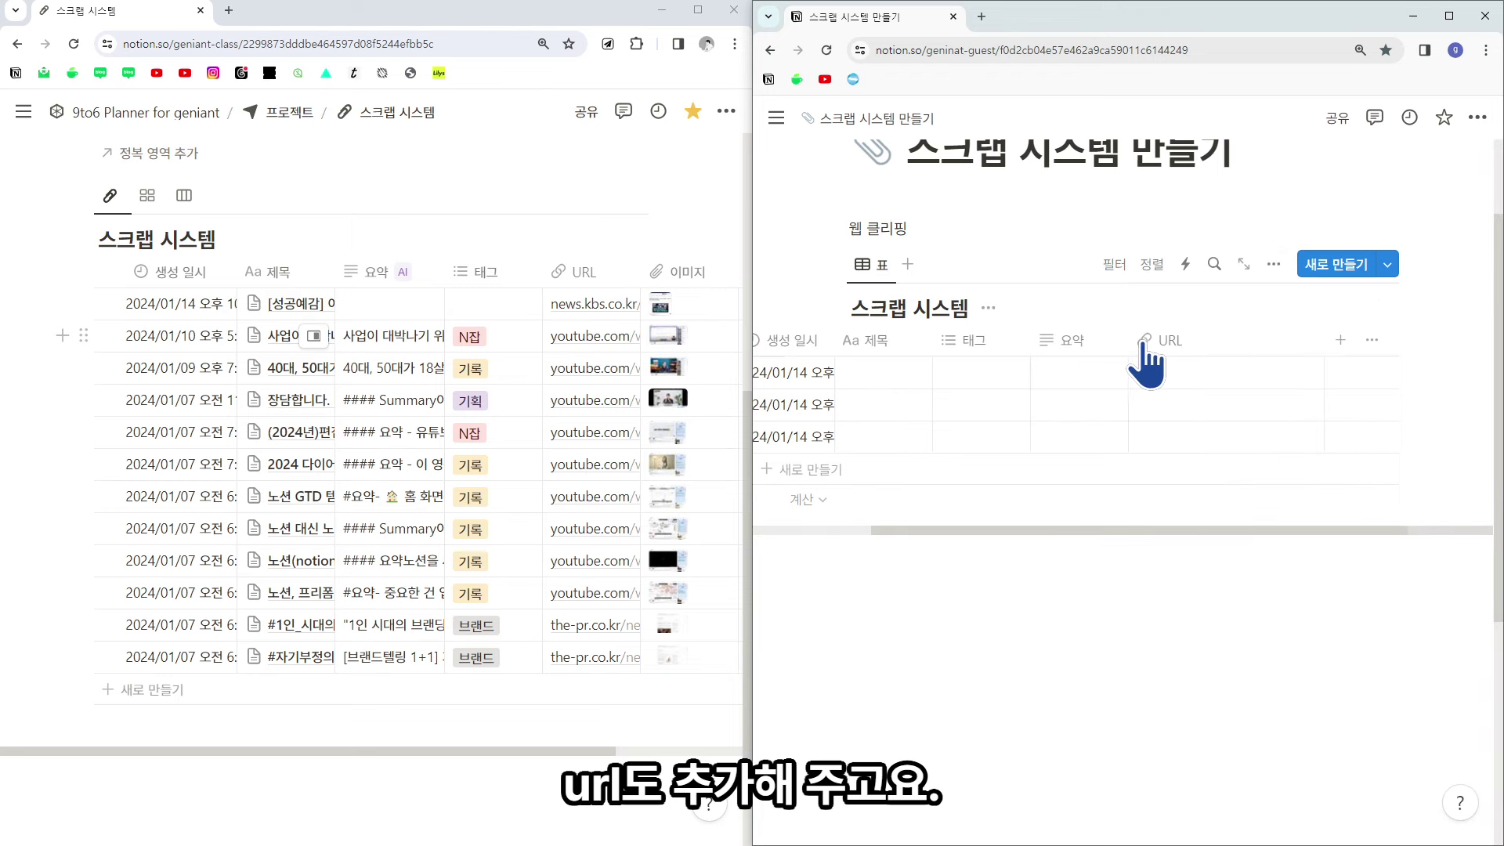
double_click(1324, 337)
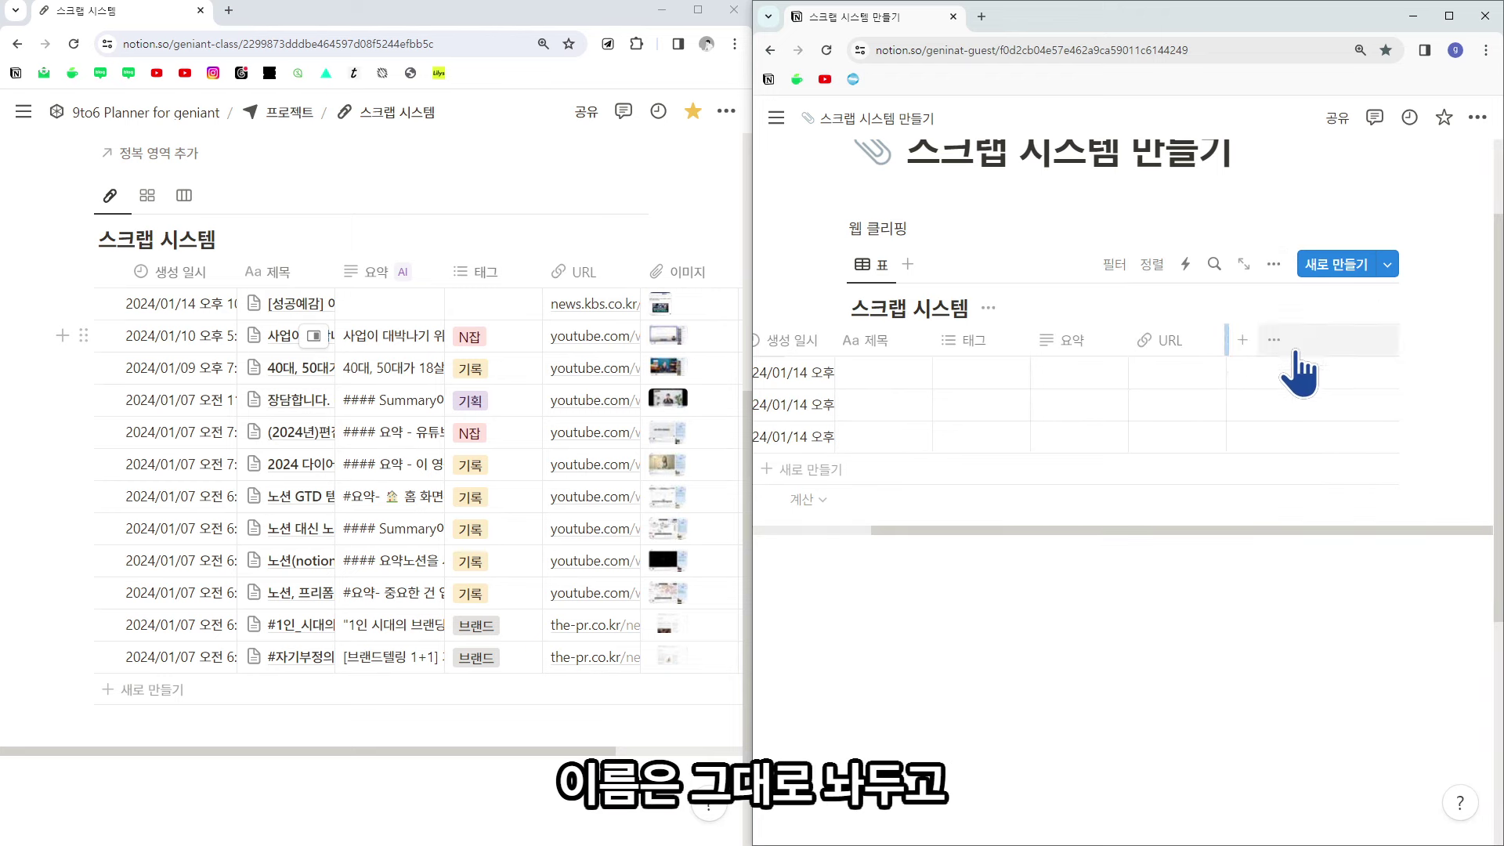
Add a files and media (파일과 미디어) property named 이미지 to the 스크랩 시스템 table.
click(1242, 340)
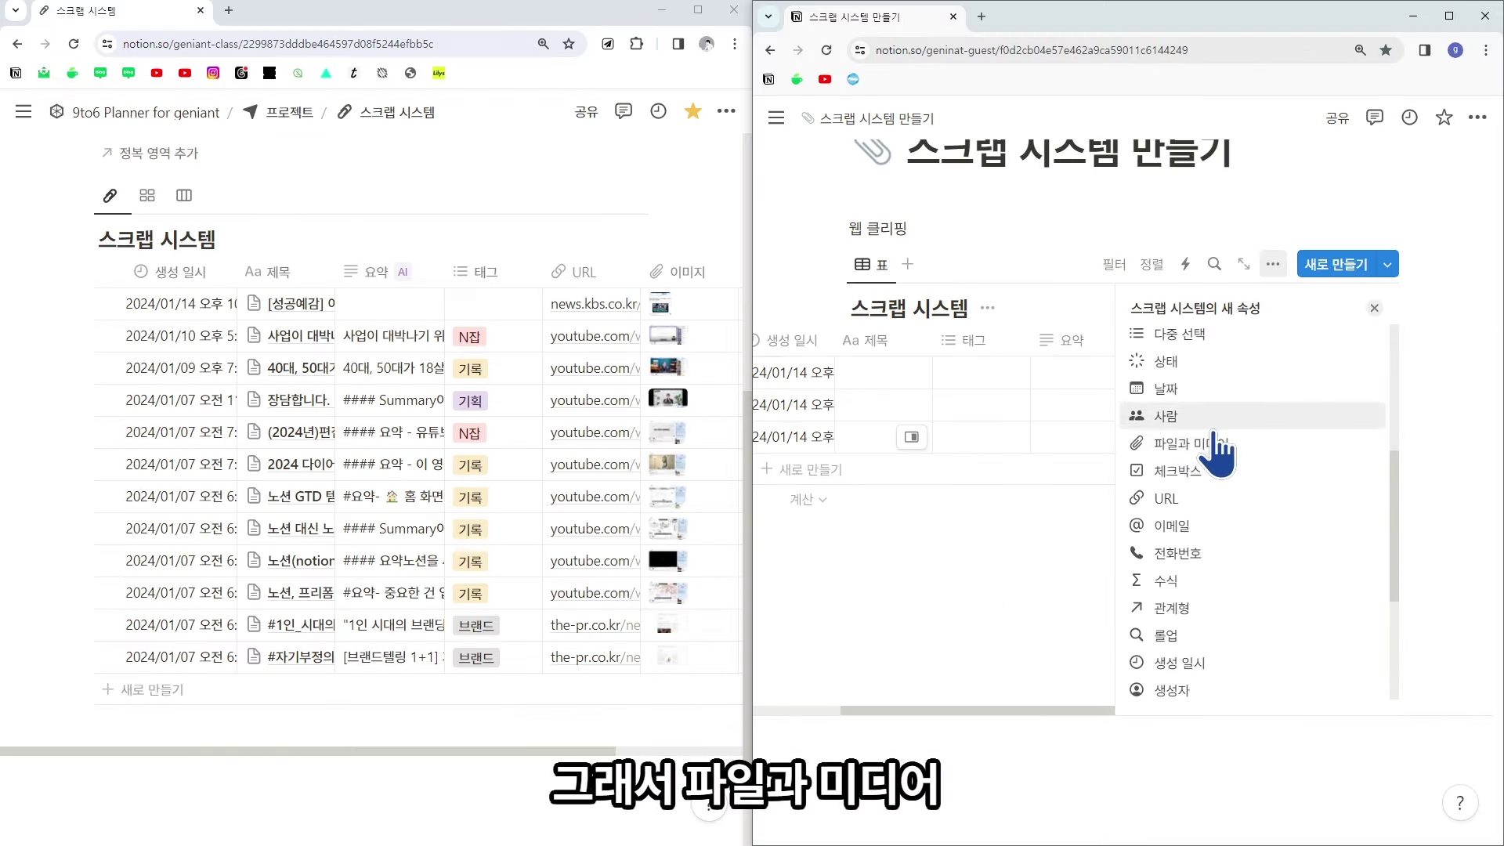
click(1194, 446)
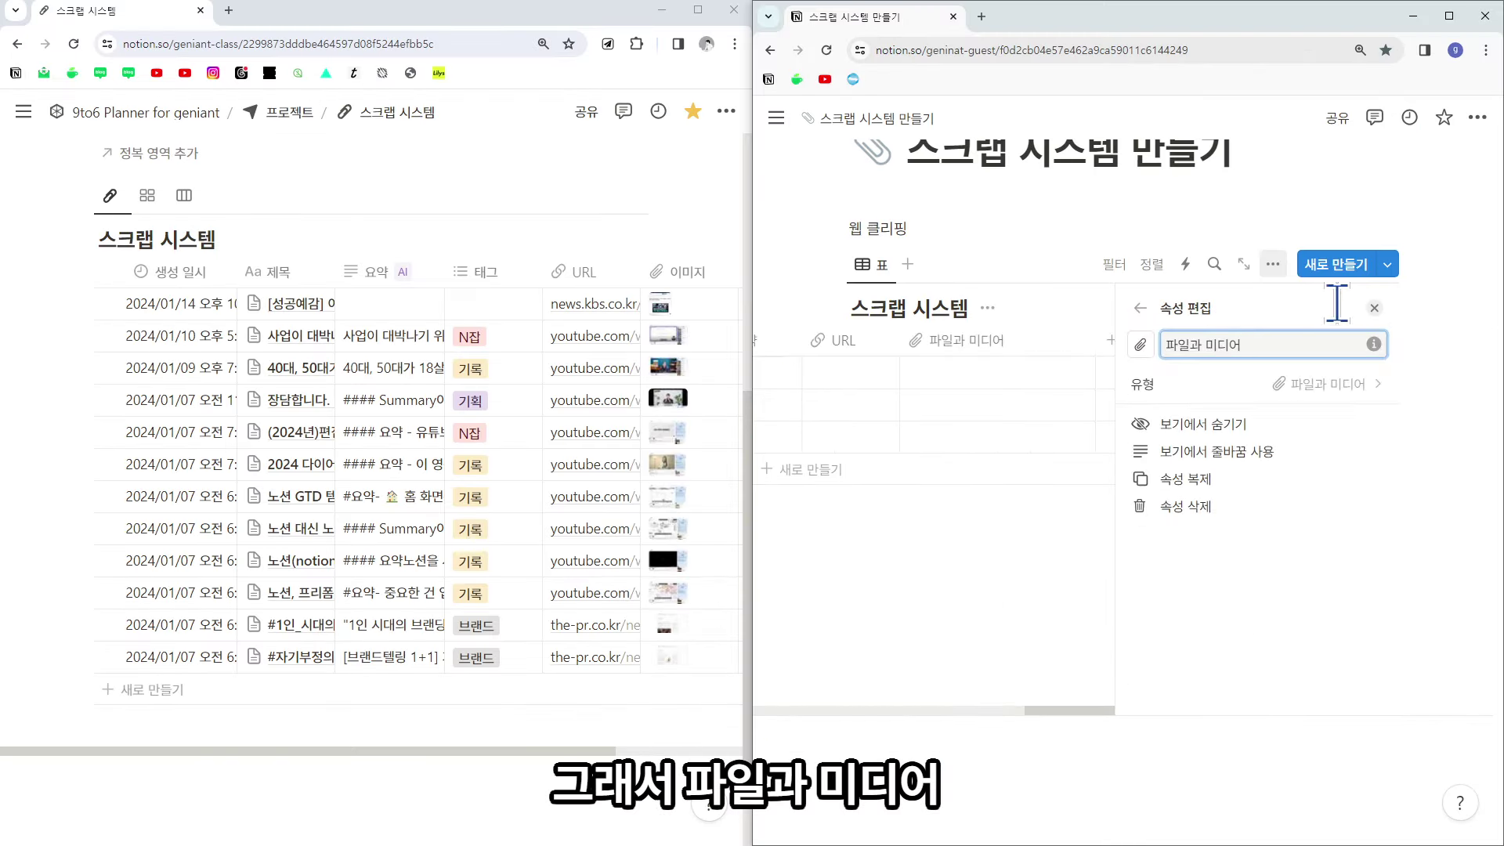
text(ㅇ)
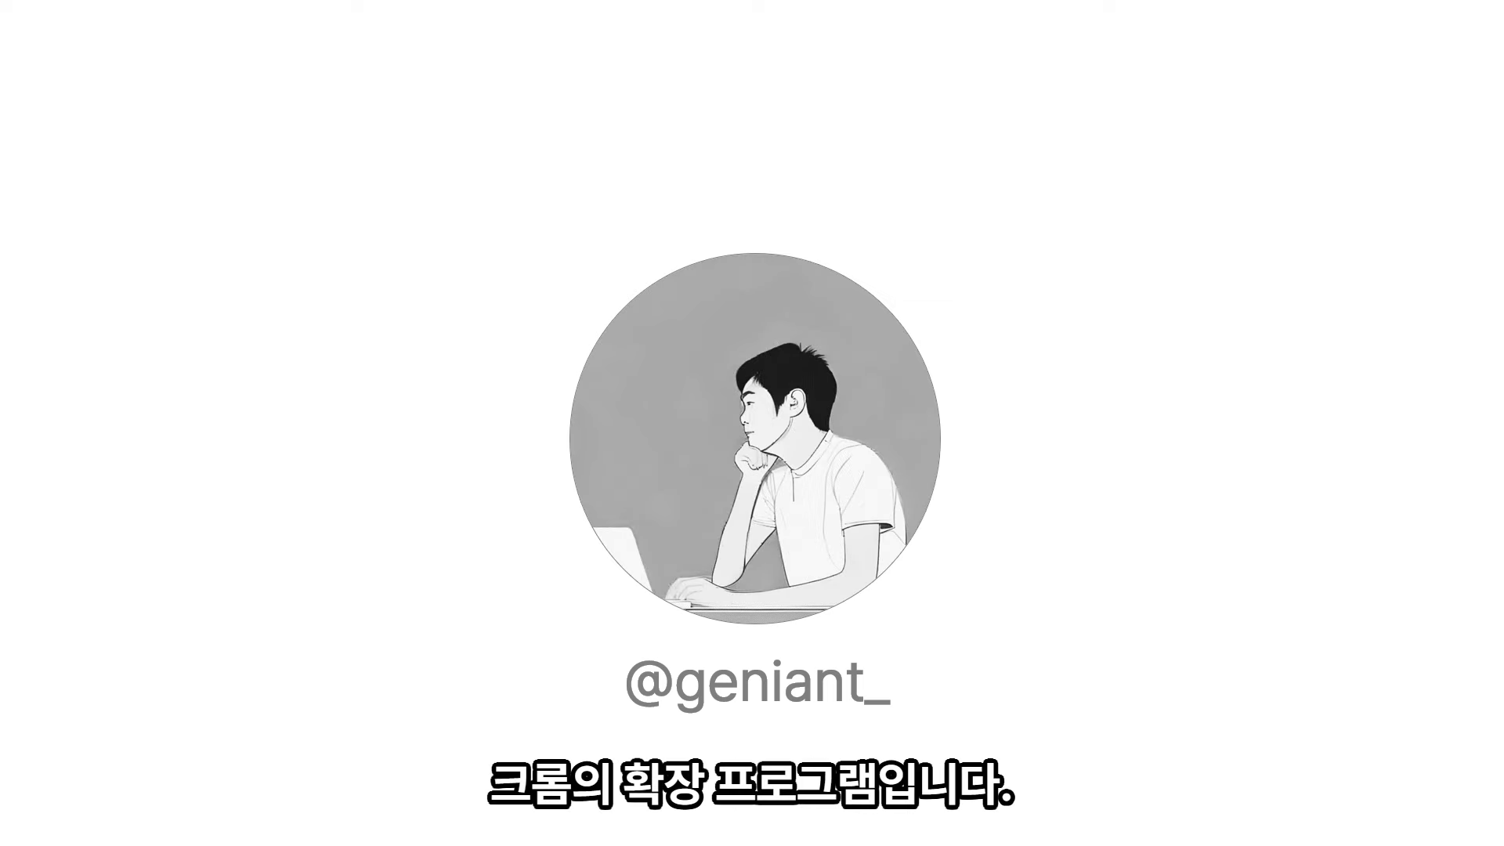
Open the Chrome Web Store in the other browser window and search it for "Save to Notion".
click(1476, 75)
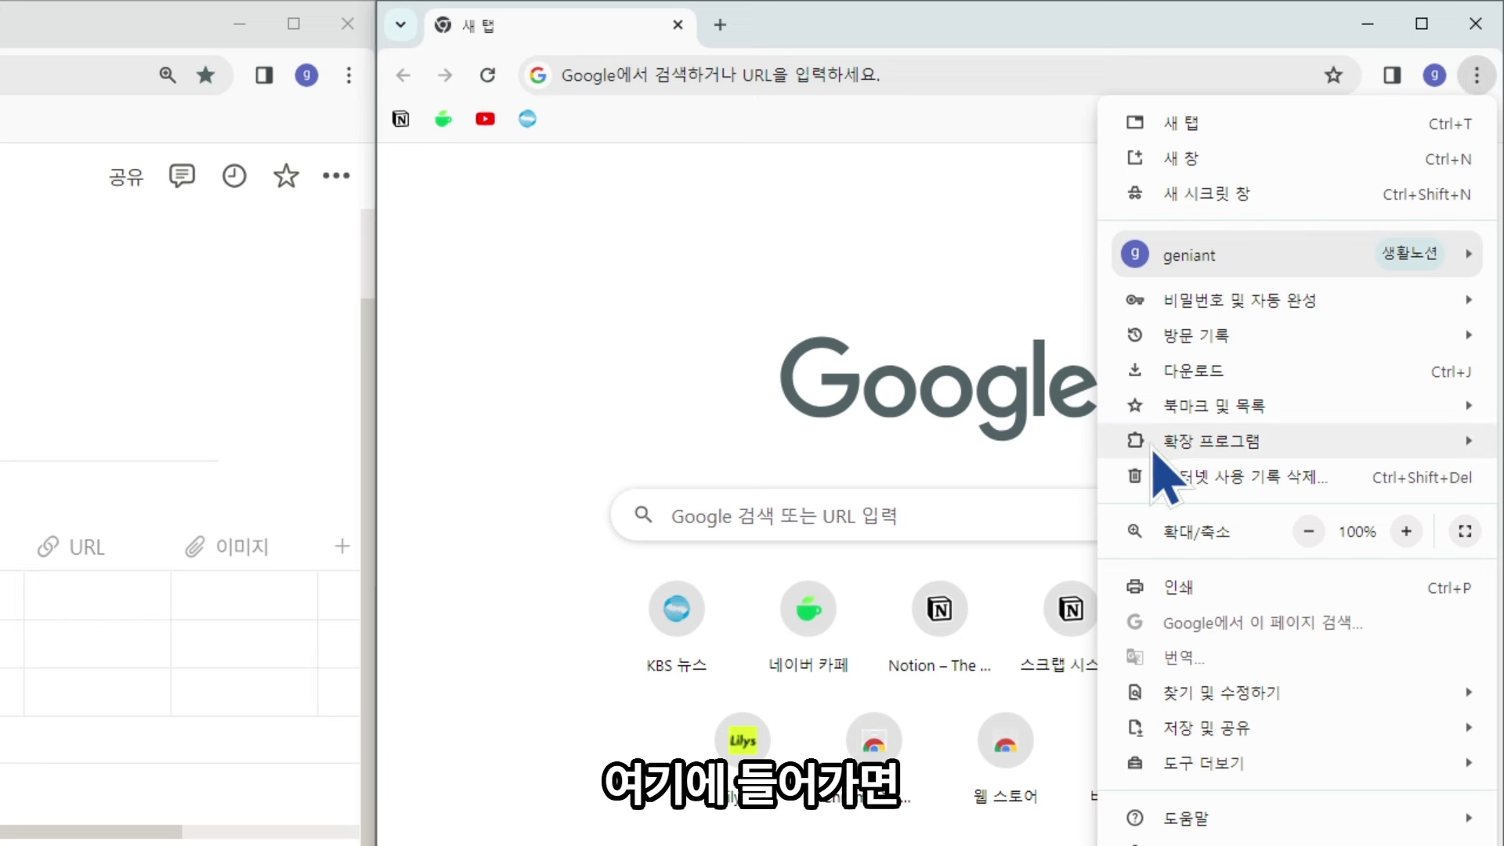
mouse_move(1180, 448)
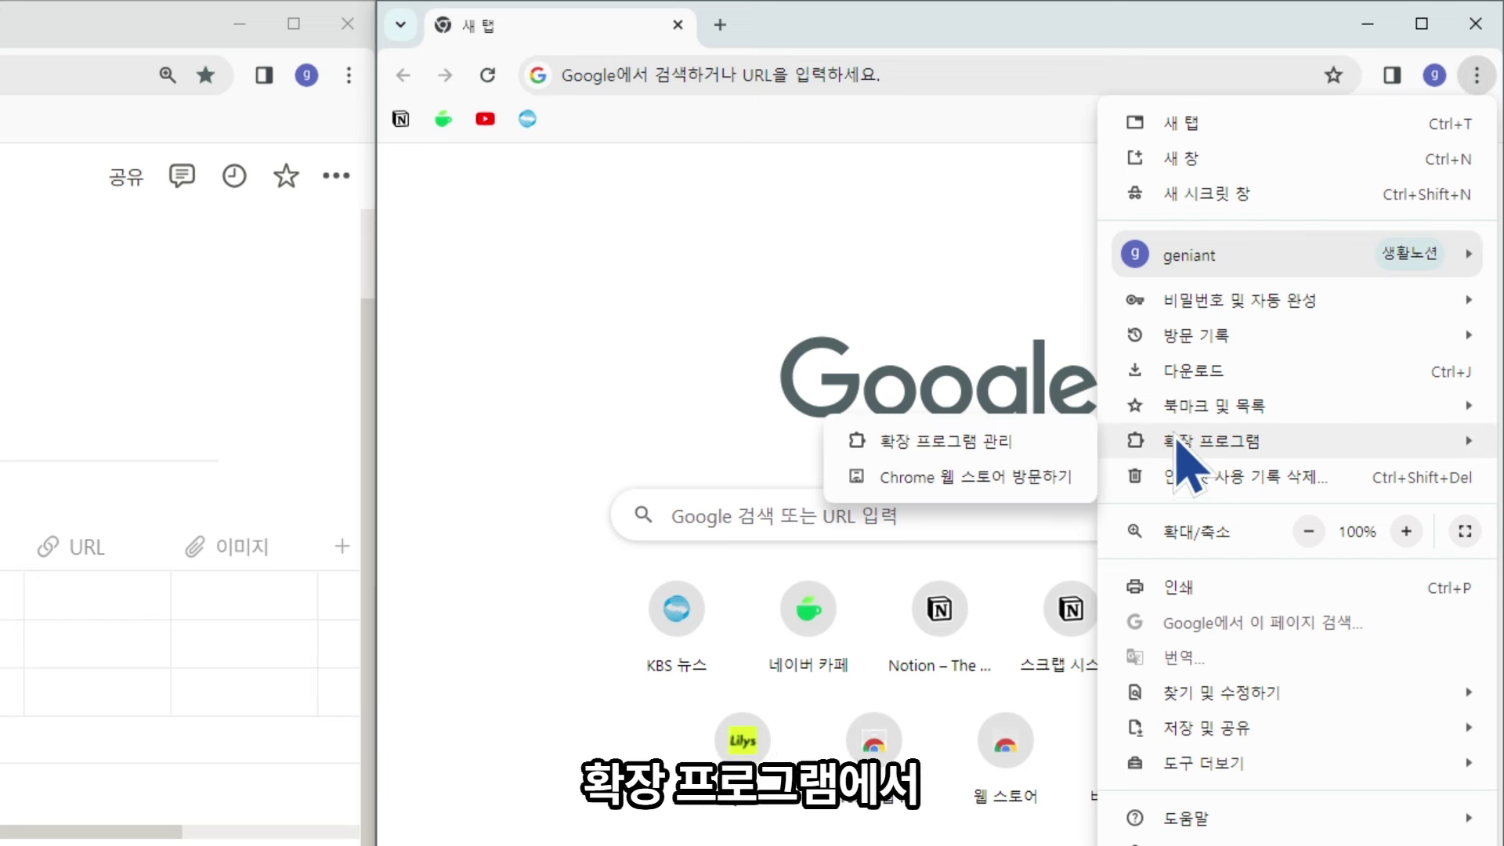
click(930, 480)
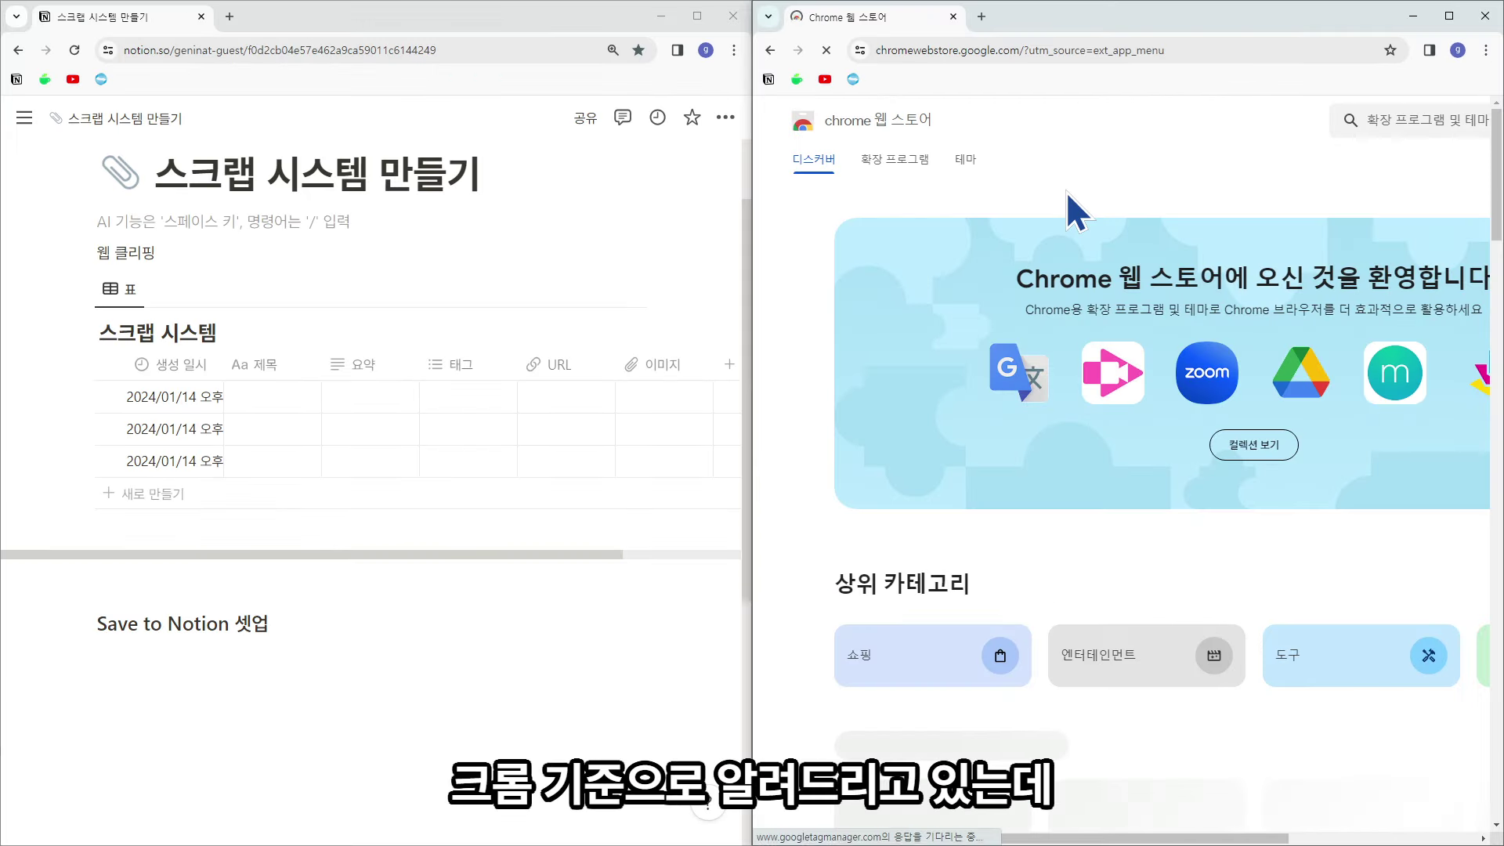
drag(748, 125, 600, 147)
click(1378, 125)
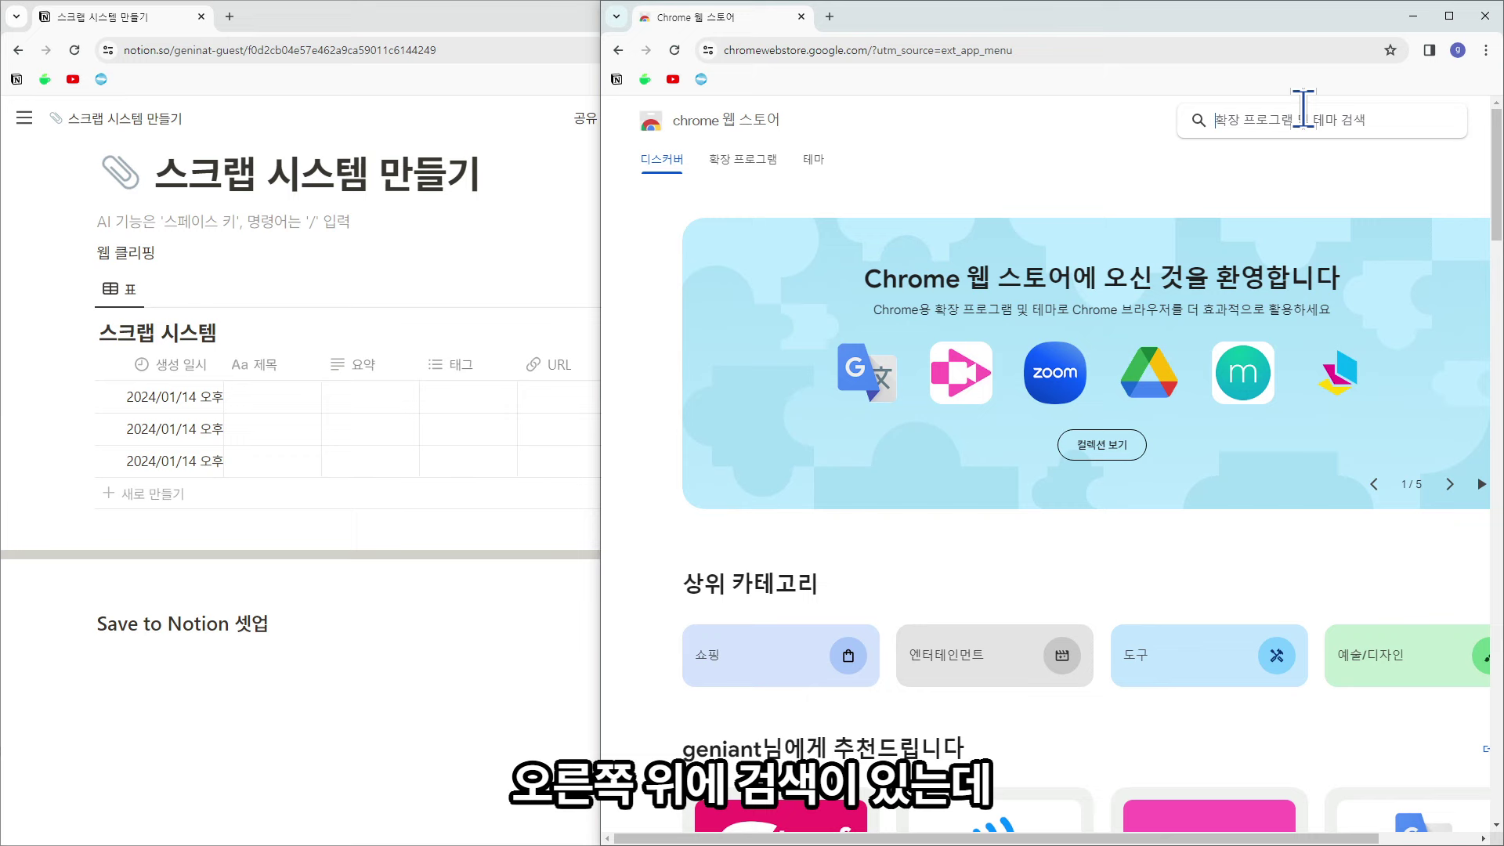
text(Save to Notion)
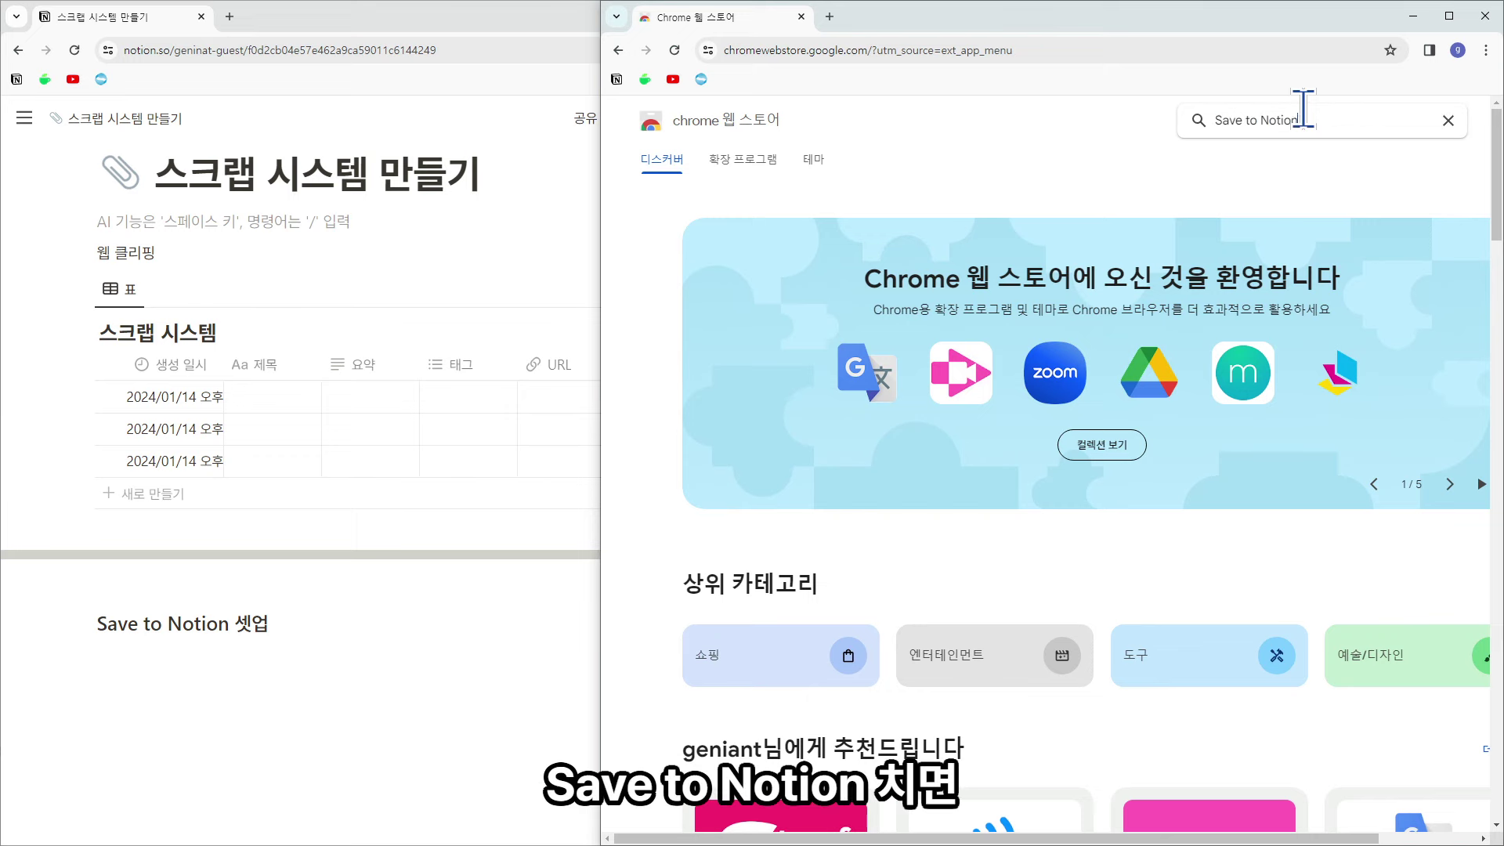
key(Return)
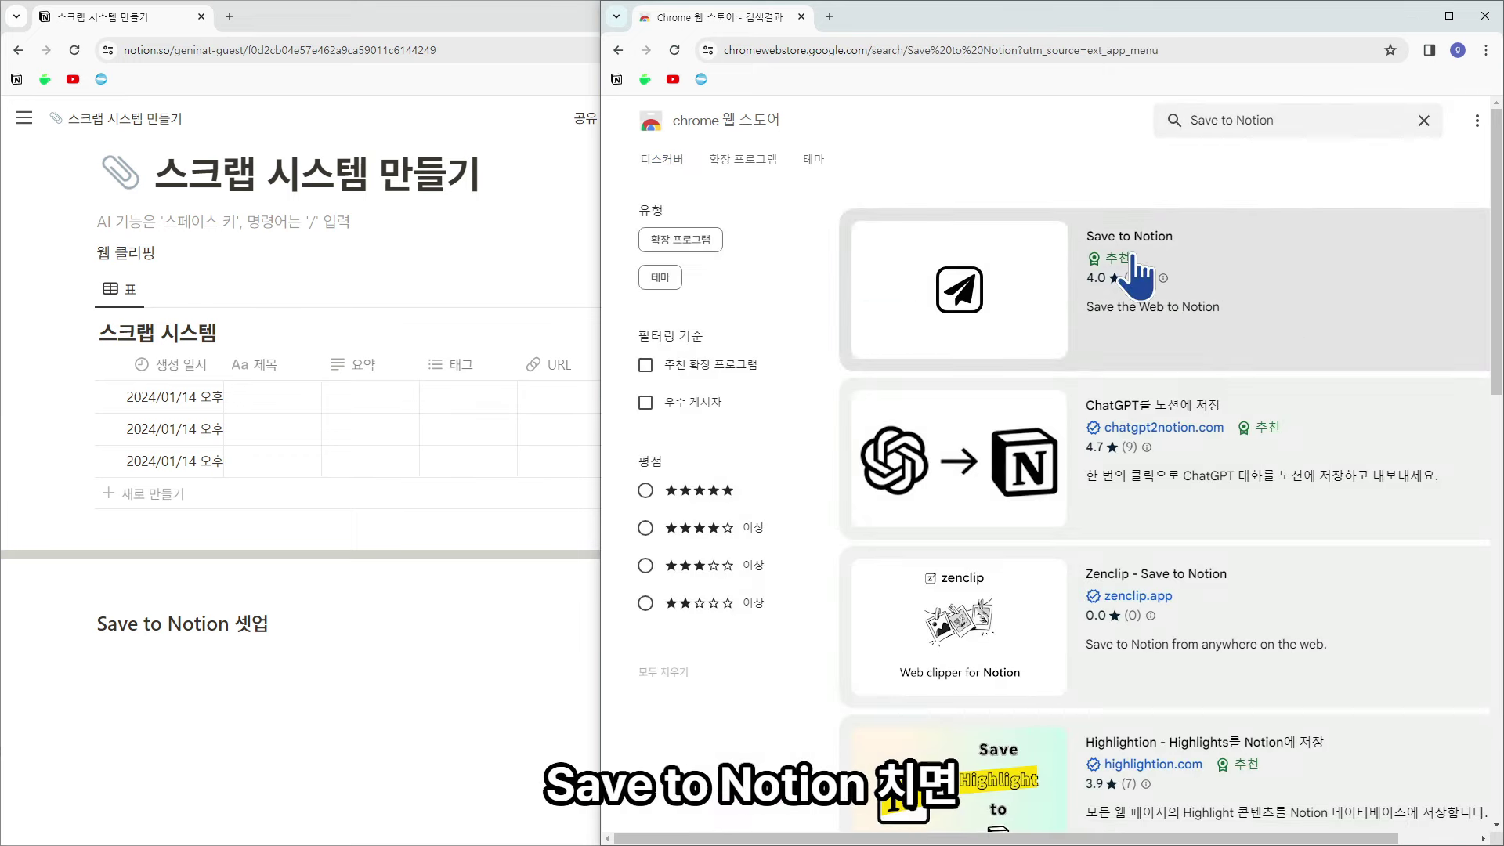
Open the Save to Notion extension's store page and add the extension to Chrome.
click(1254, 264)
click(1313, 216)
click(1116, 208)
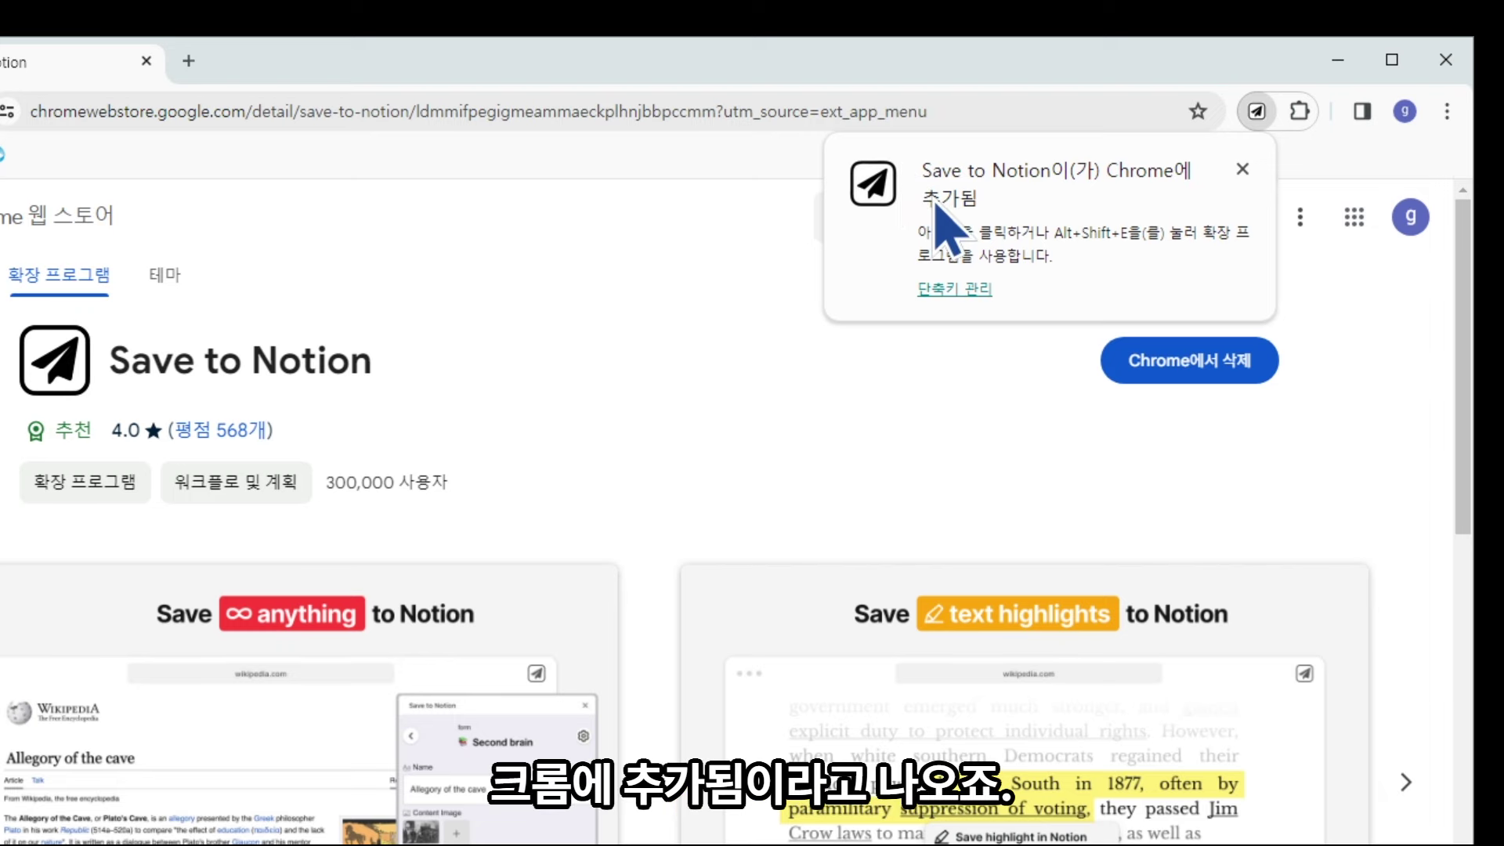
Change the shortcut that activates the Save to Notion extension to Ctrl + Shift + E.
click(938, 307)
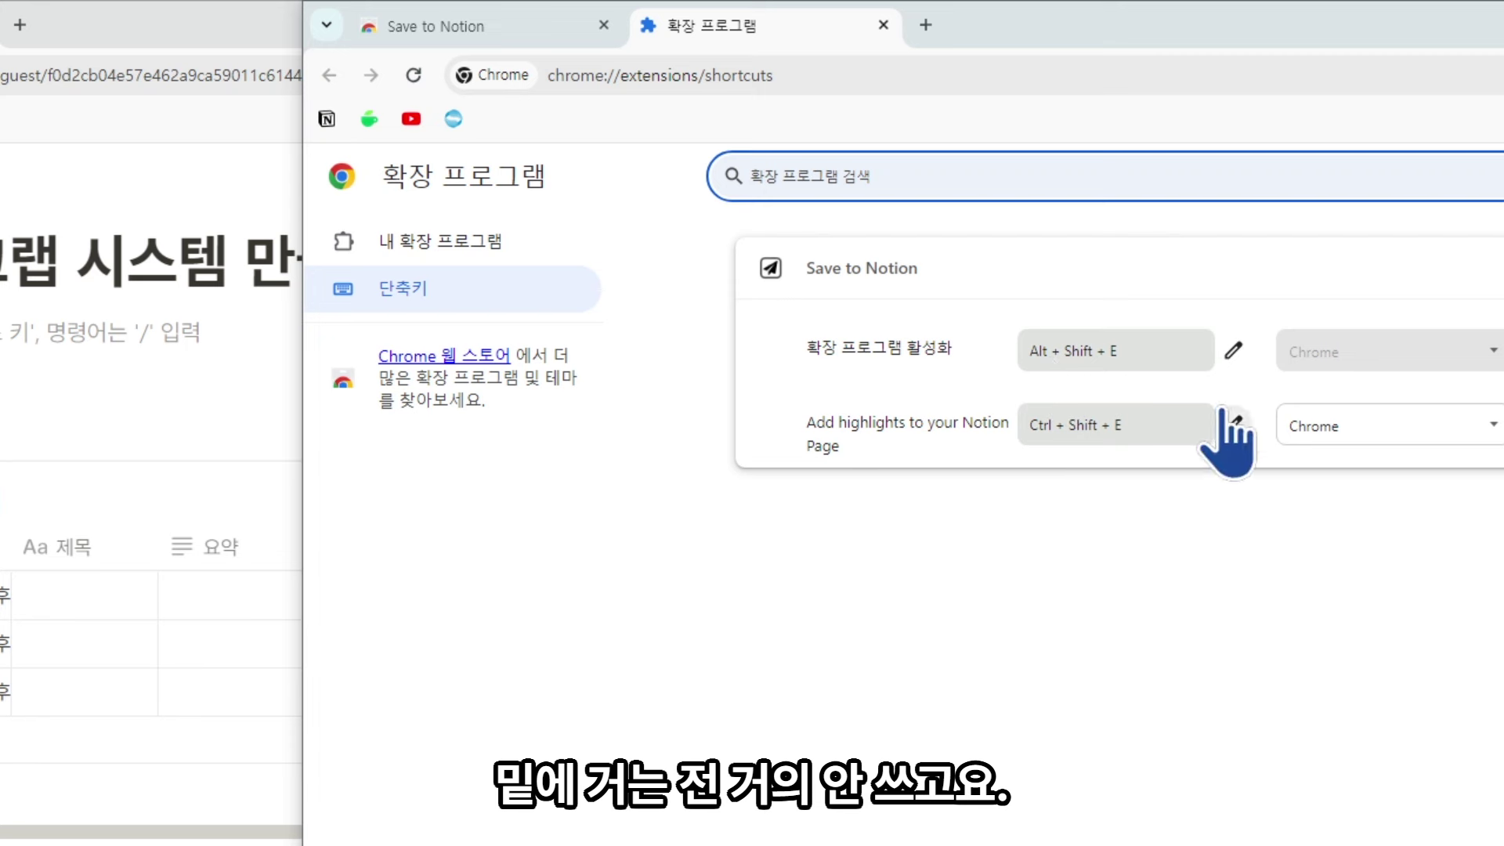
click(1162, 351)
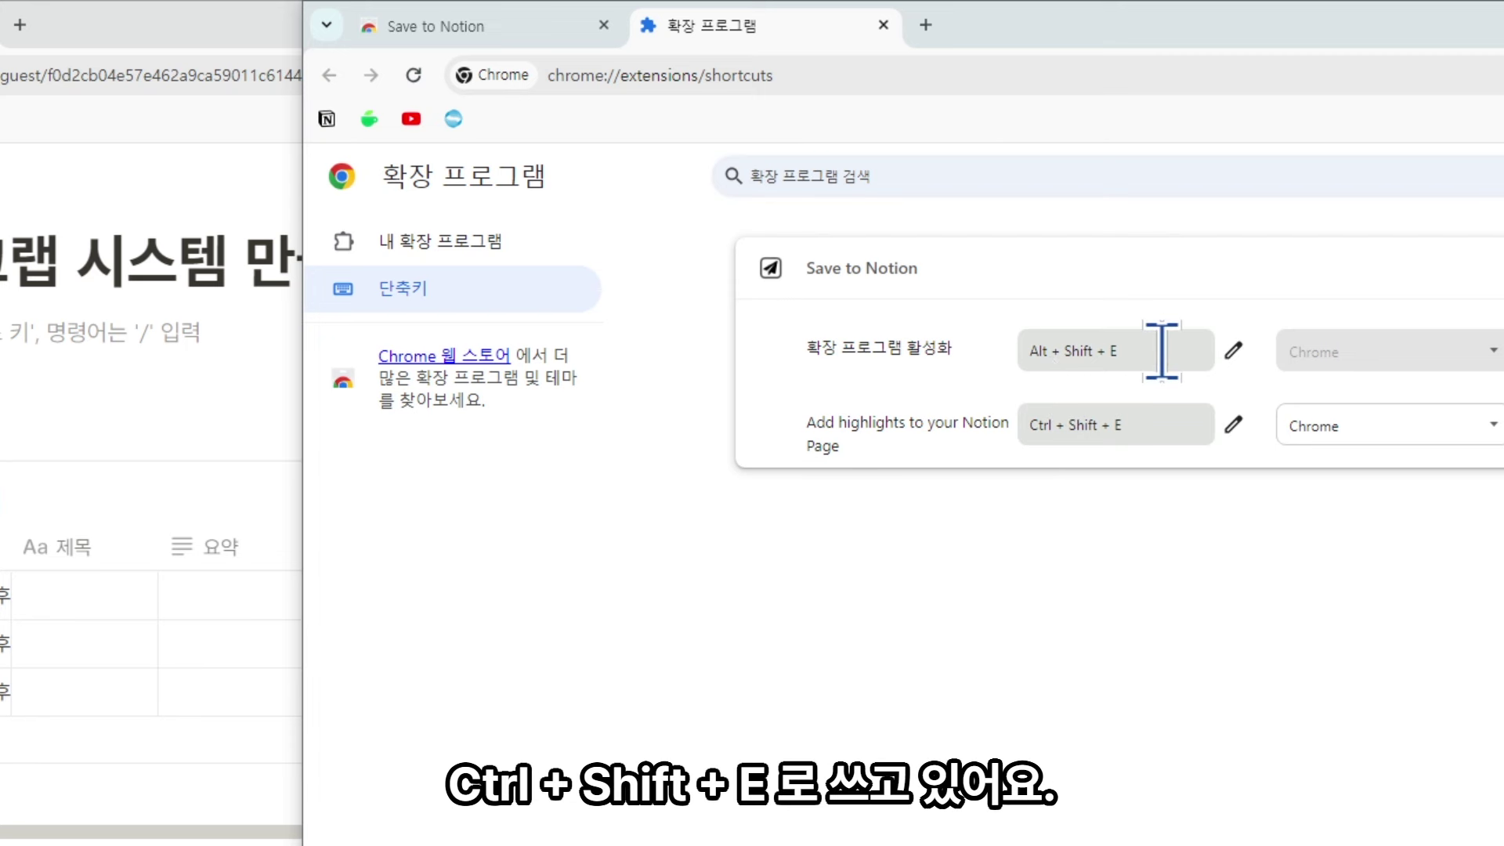
click(1234, 350)
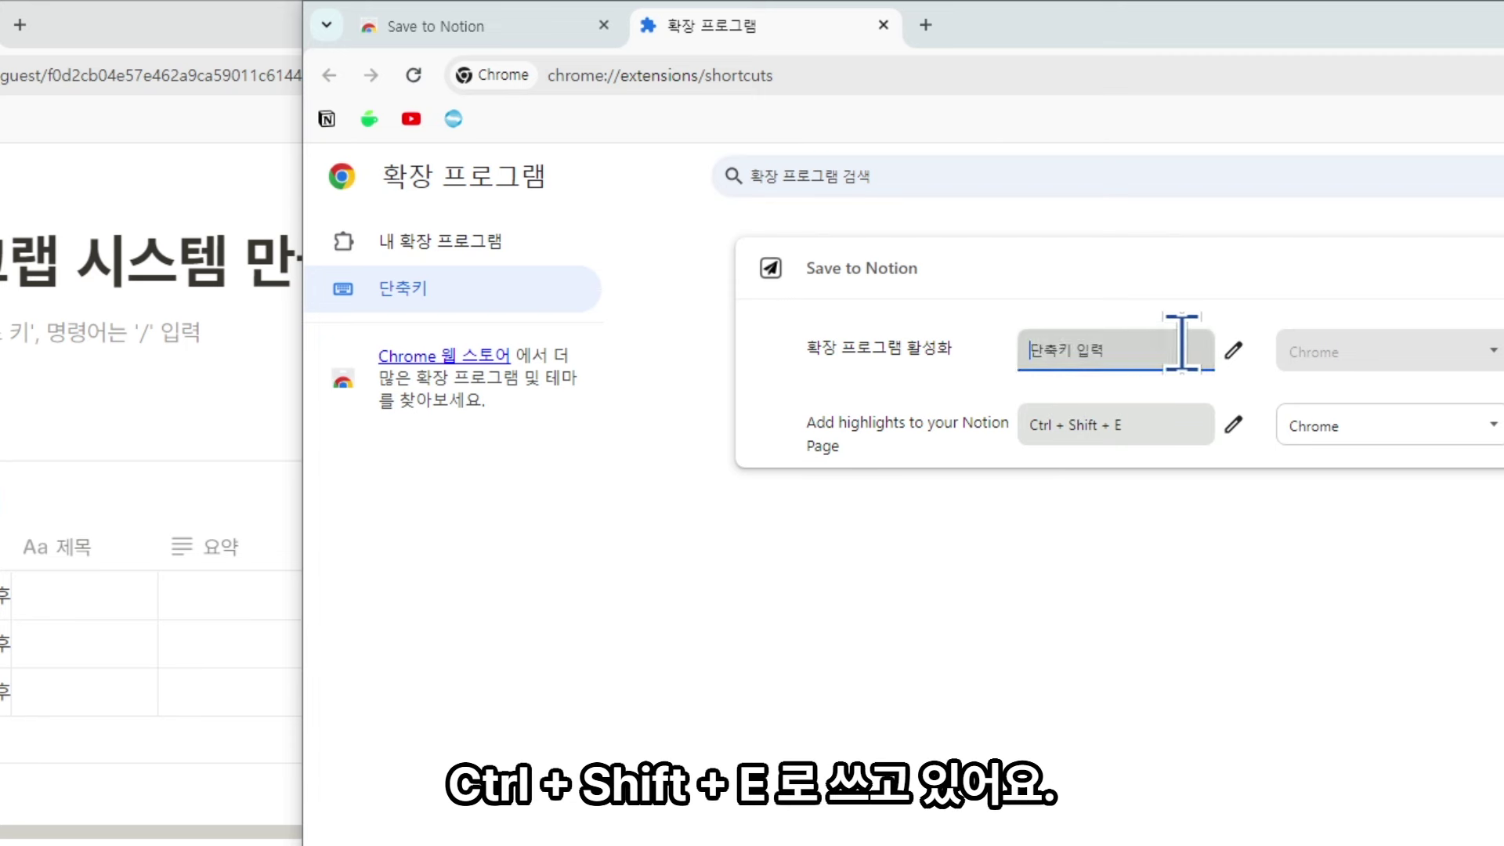
key(ctrl+shift+e)
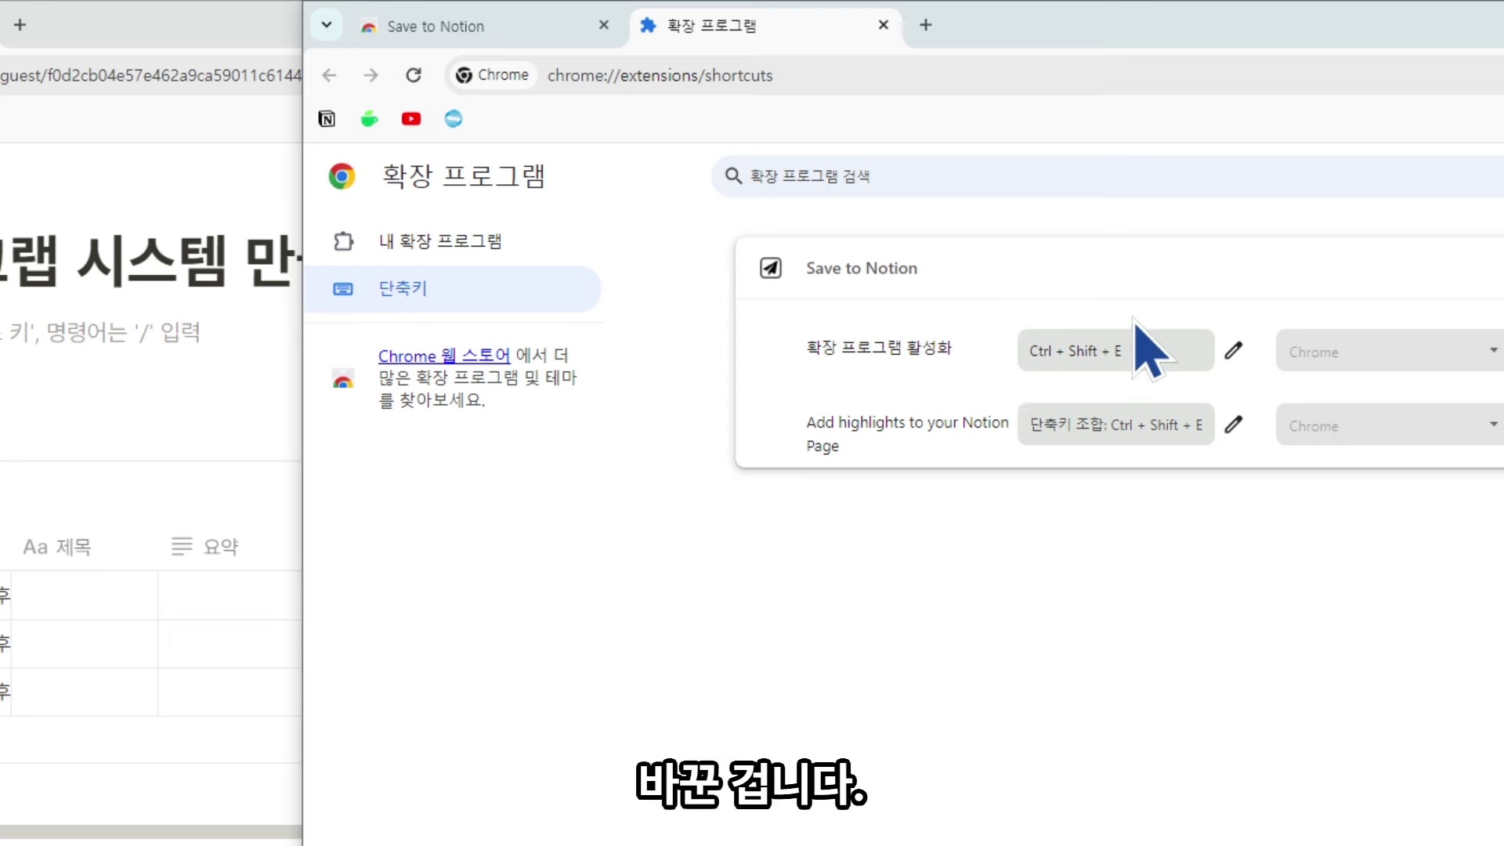
Copy the address chrome://extensions/shortcuts into the Notion page under the "Save to Notion 셋업" heading.
click(854, 72)
key(ctrl+c)
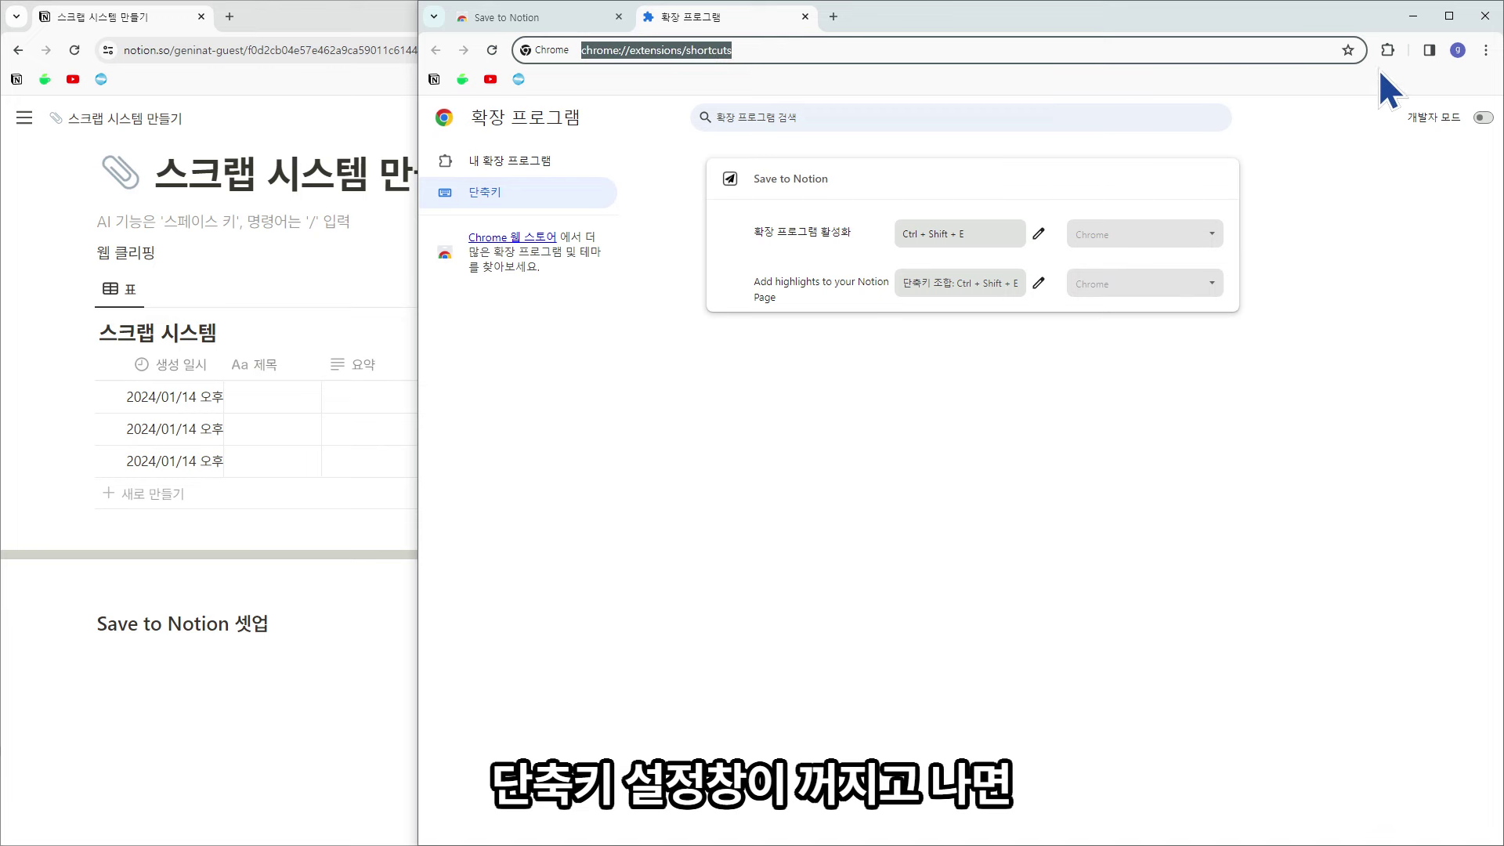
click(596, 17)
click(655, 16)
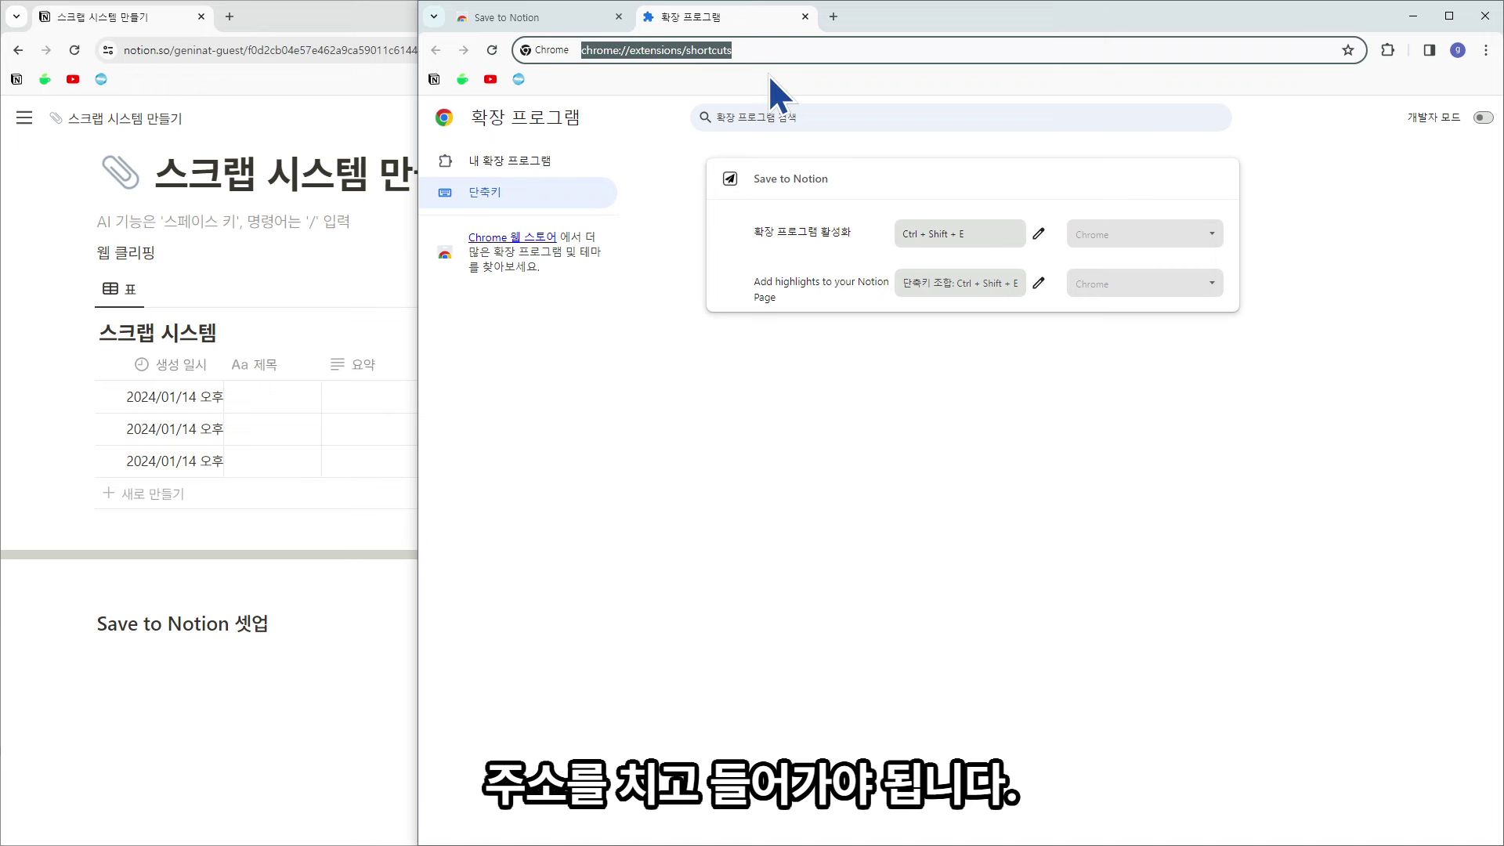
drag(628, 51, 686, 52)
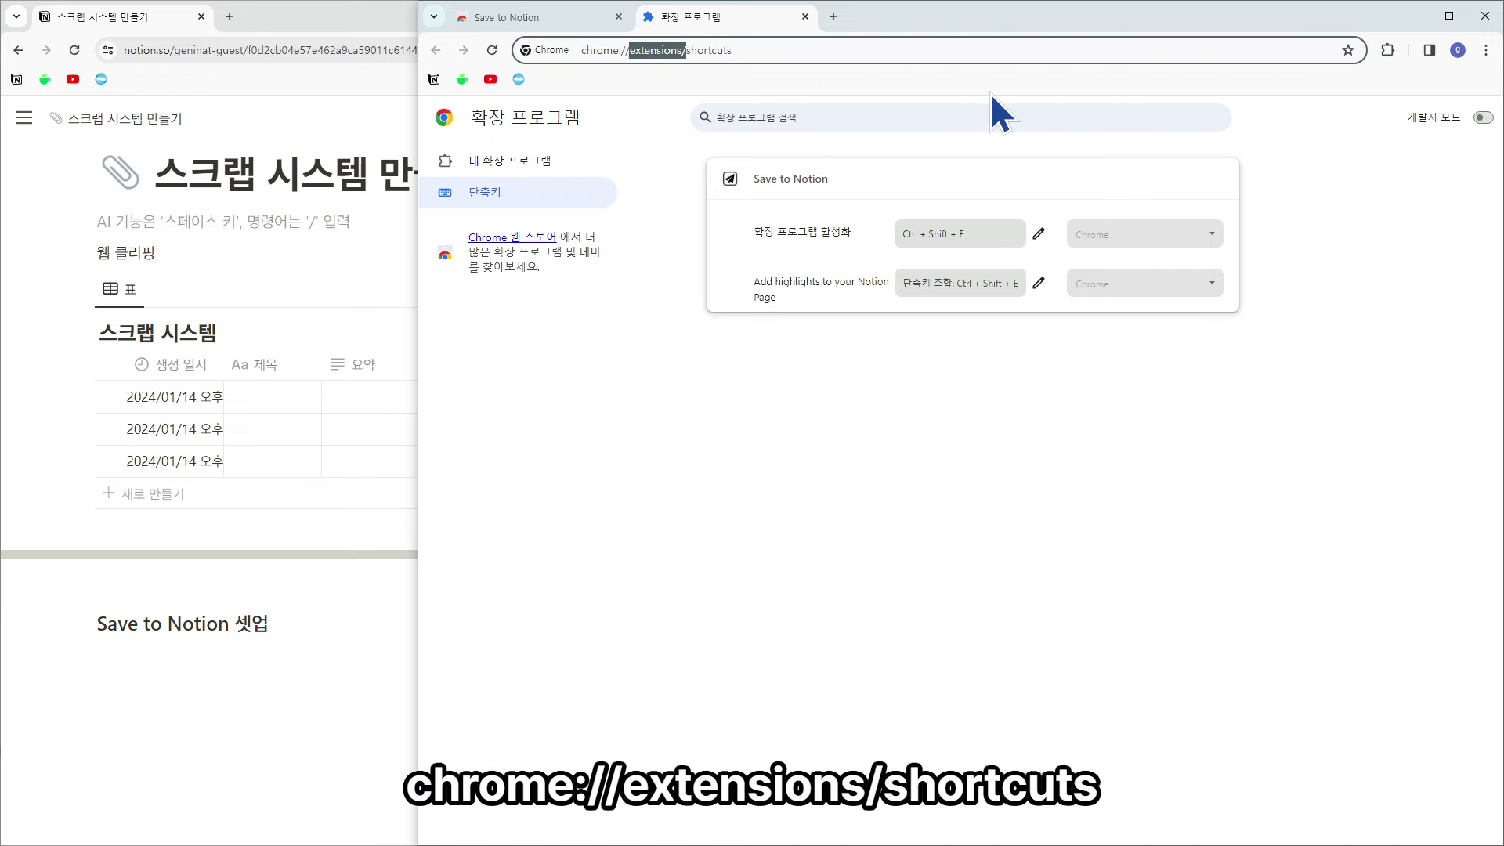
click(269, 671)
key(ctrl+v)
click(989, 571)
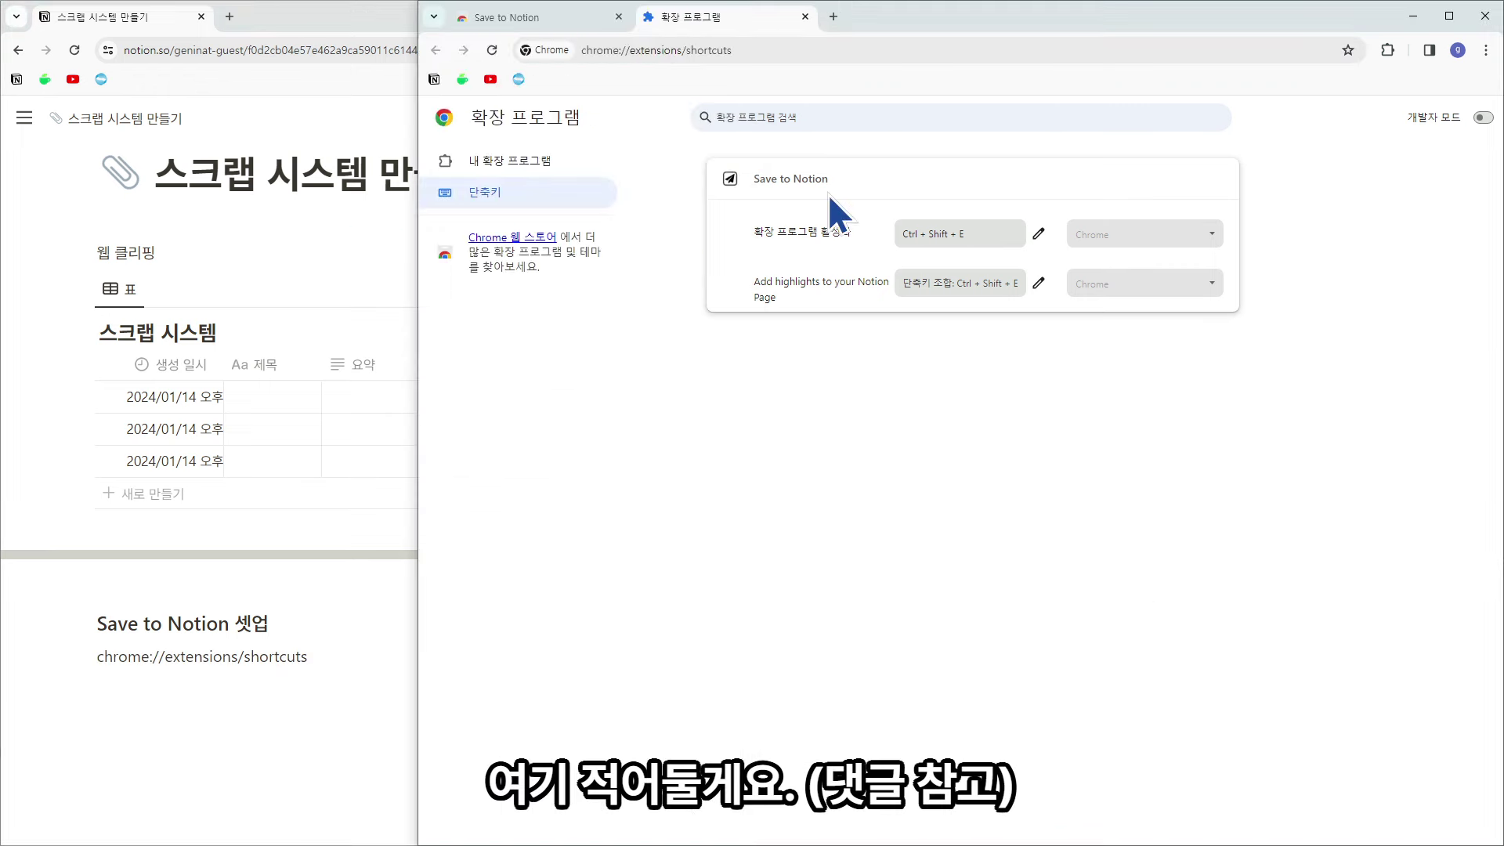
Try to launch the Save to Notion extension on its Chrome Web Store page.
click(533, 17)
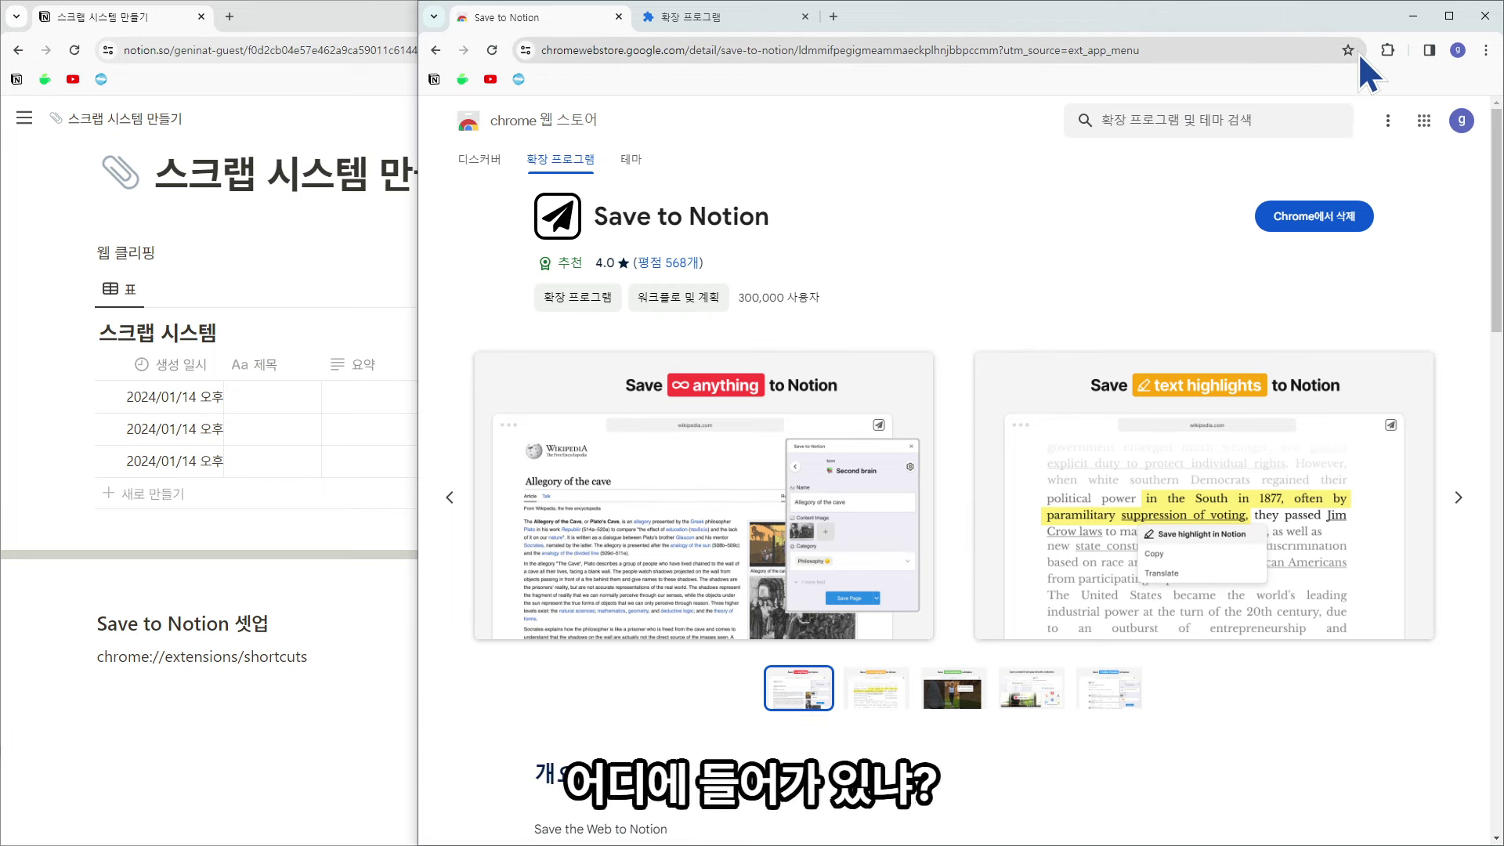
click(1388, 50)
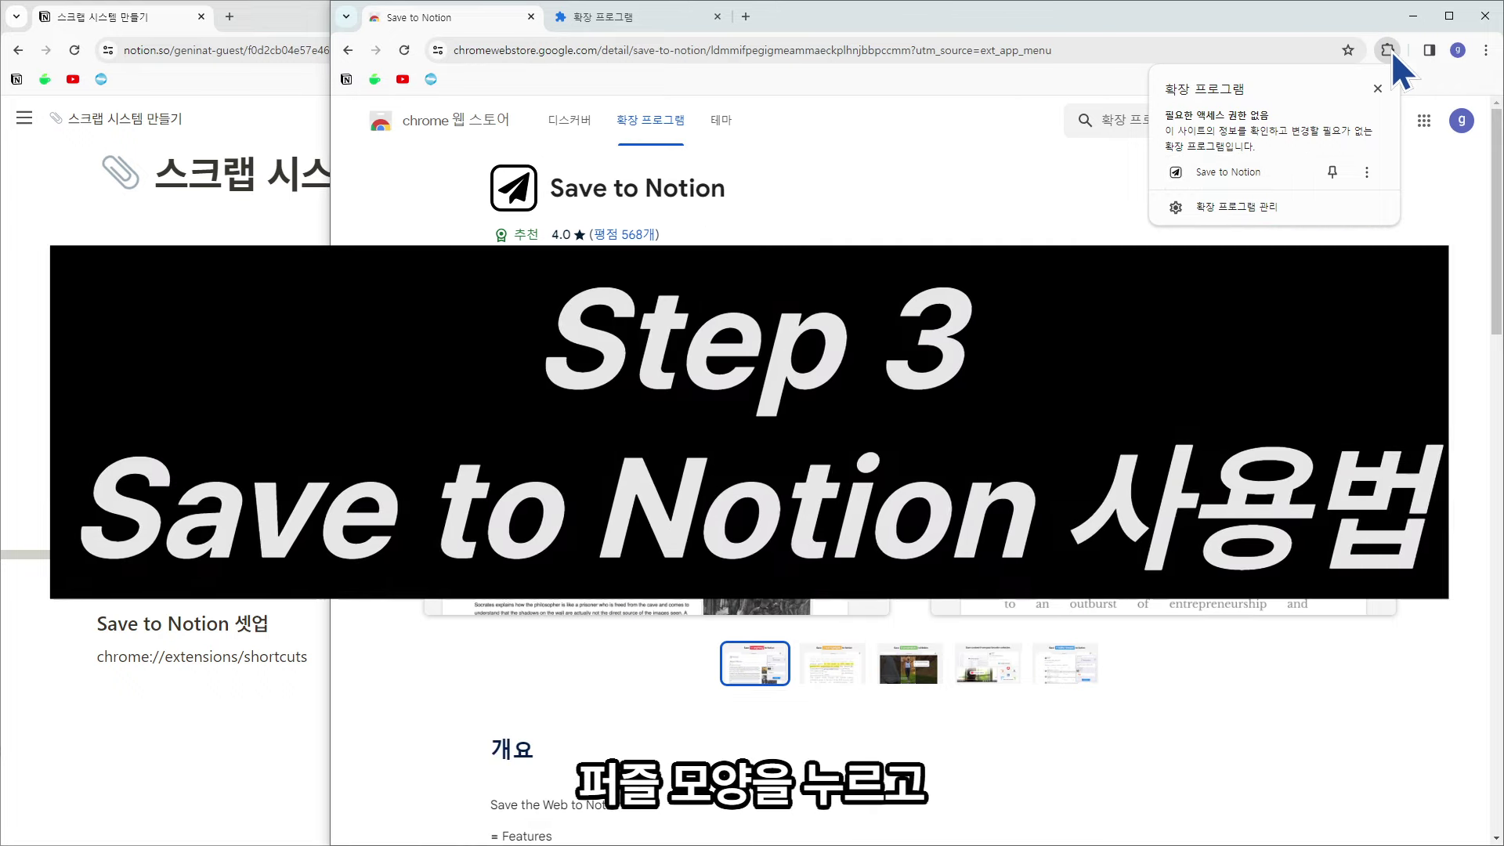
click(1239, 171)
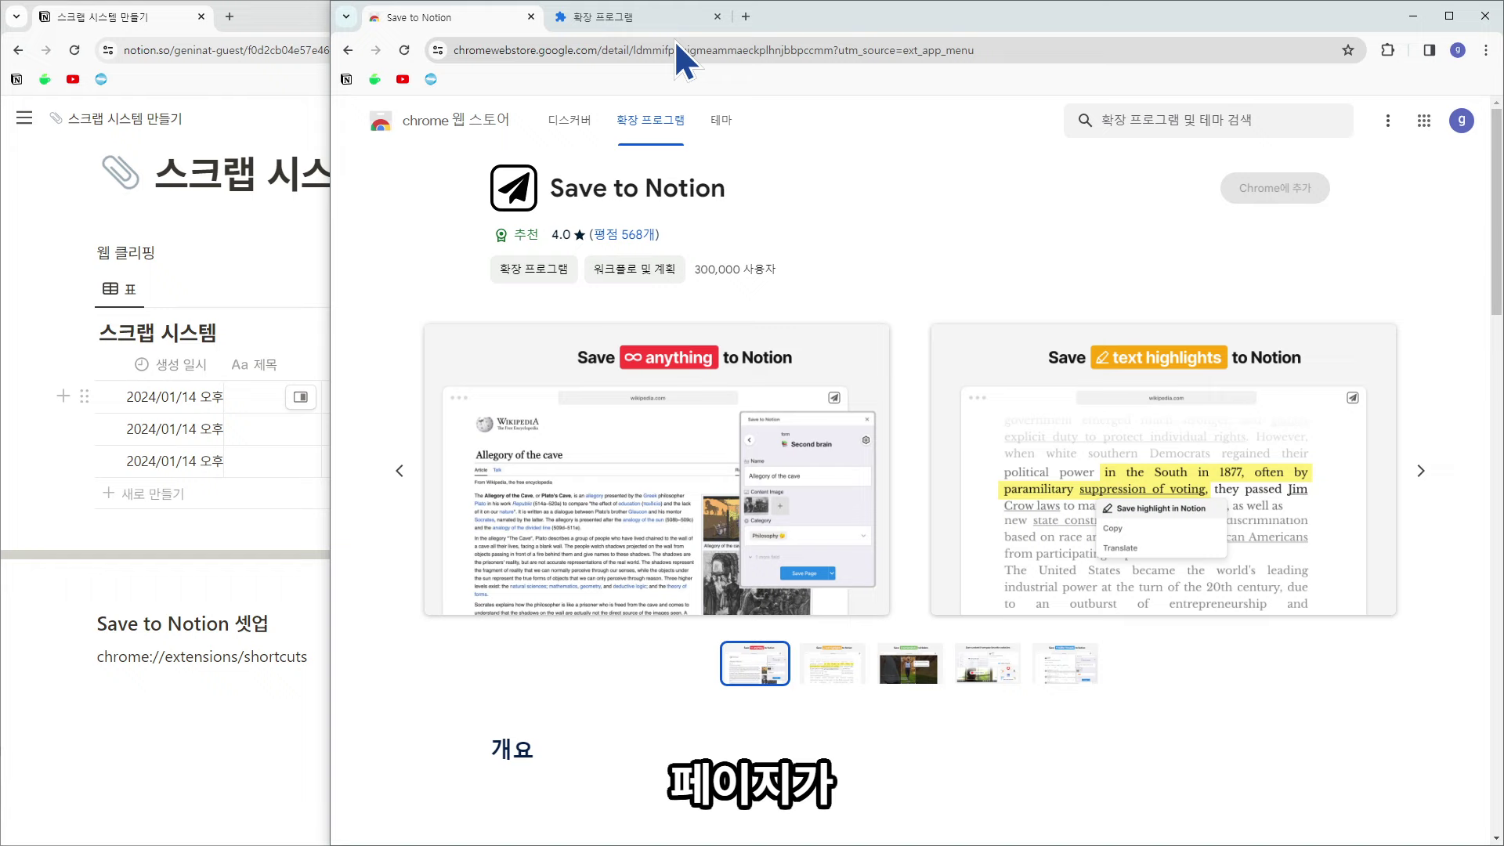
click(617, 28)
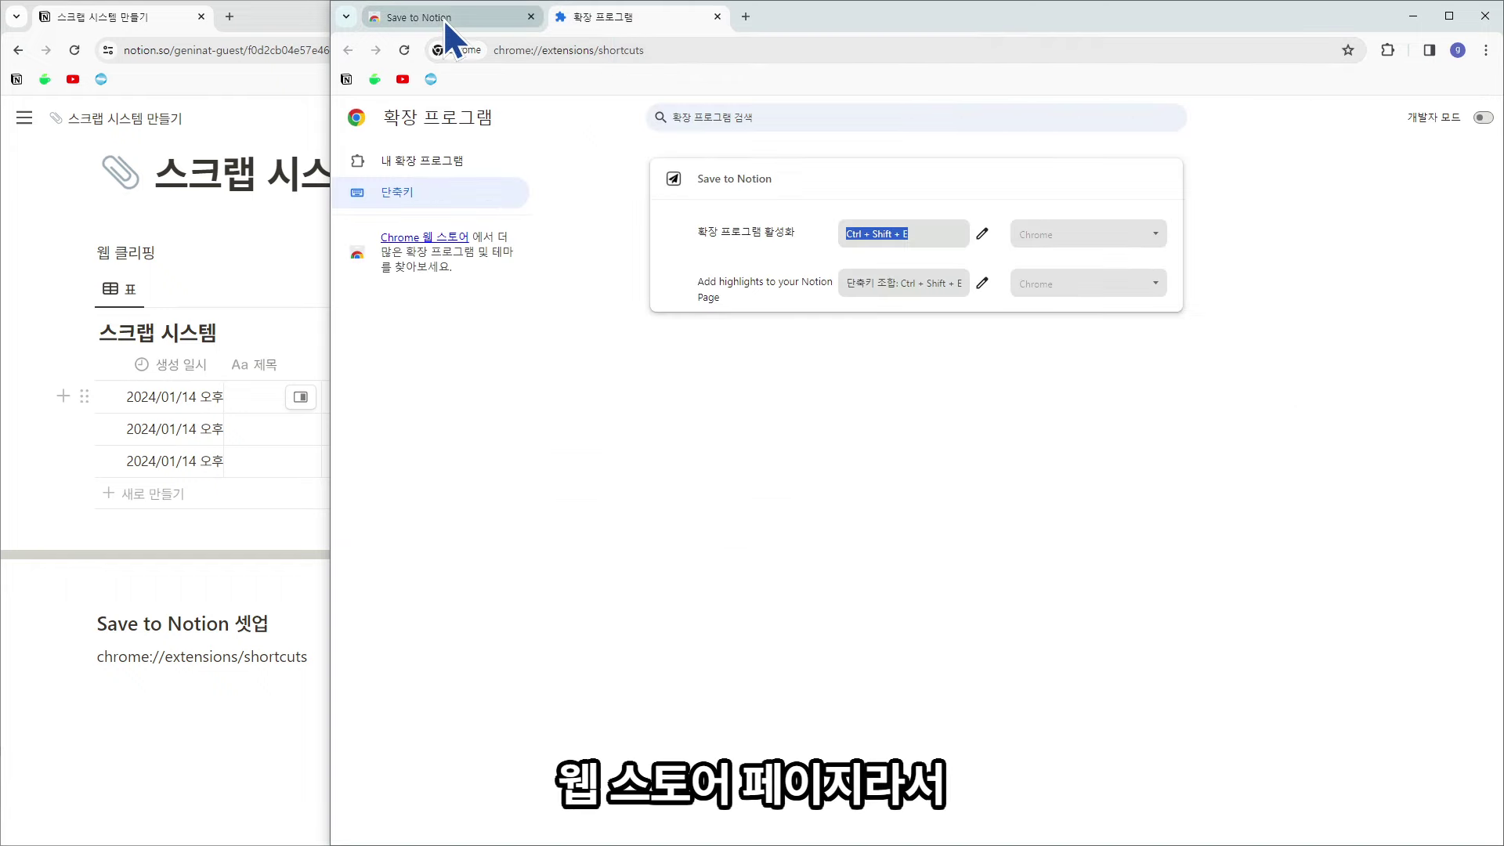
click(443, 17)
click(576, 50)
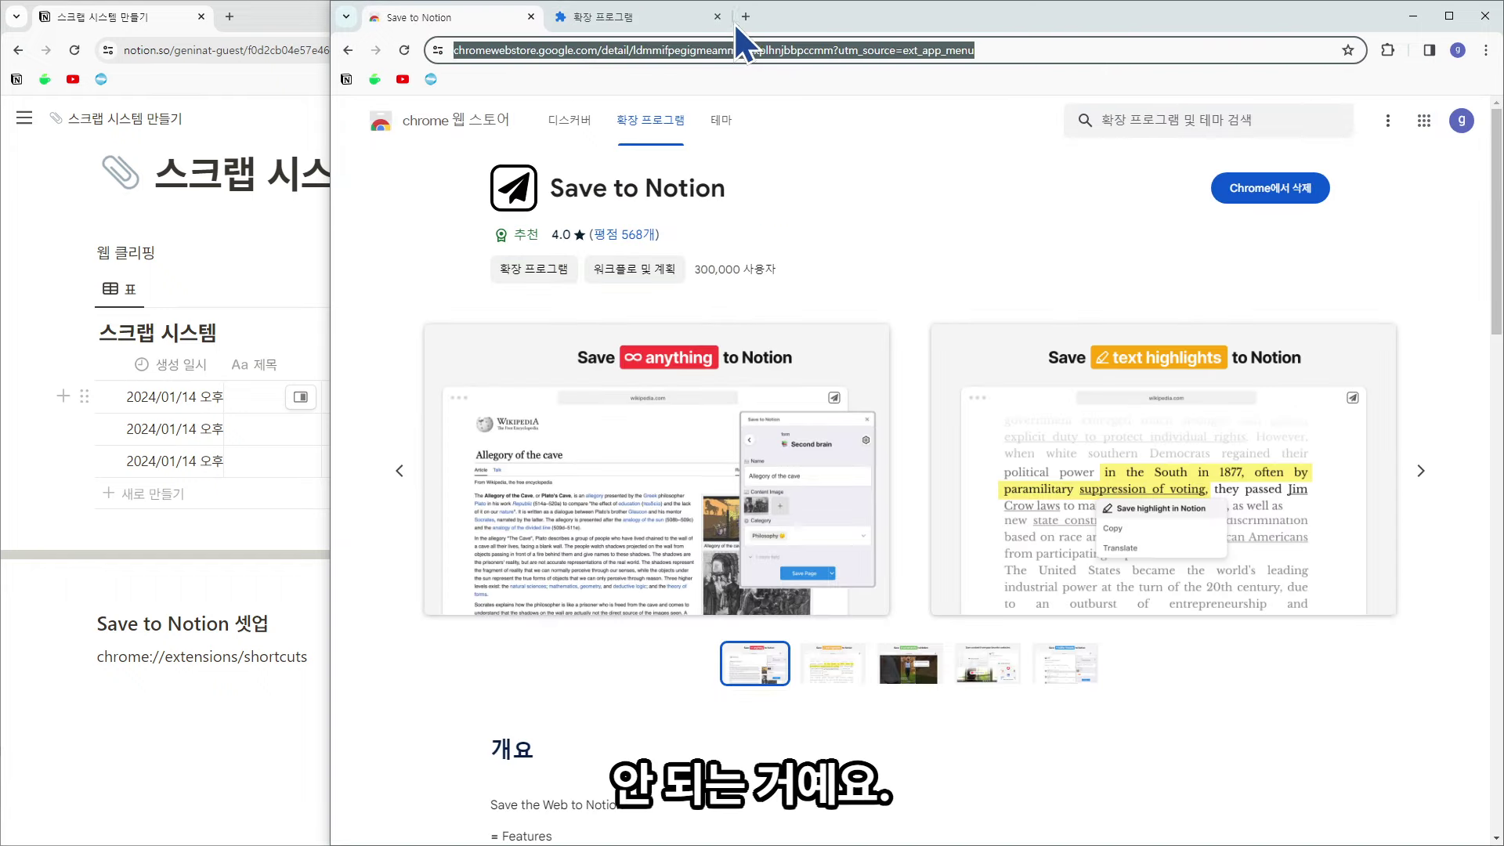
Open the bookmarked KBS news article in a new tab and launch Save to Notion on it.
click(738, 19)
click(432, 78)
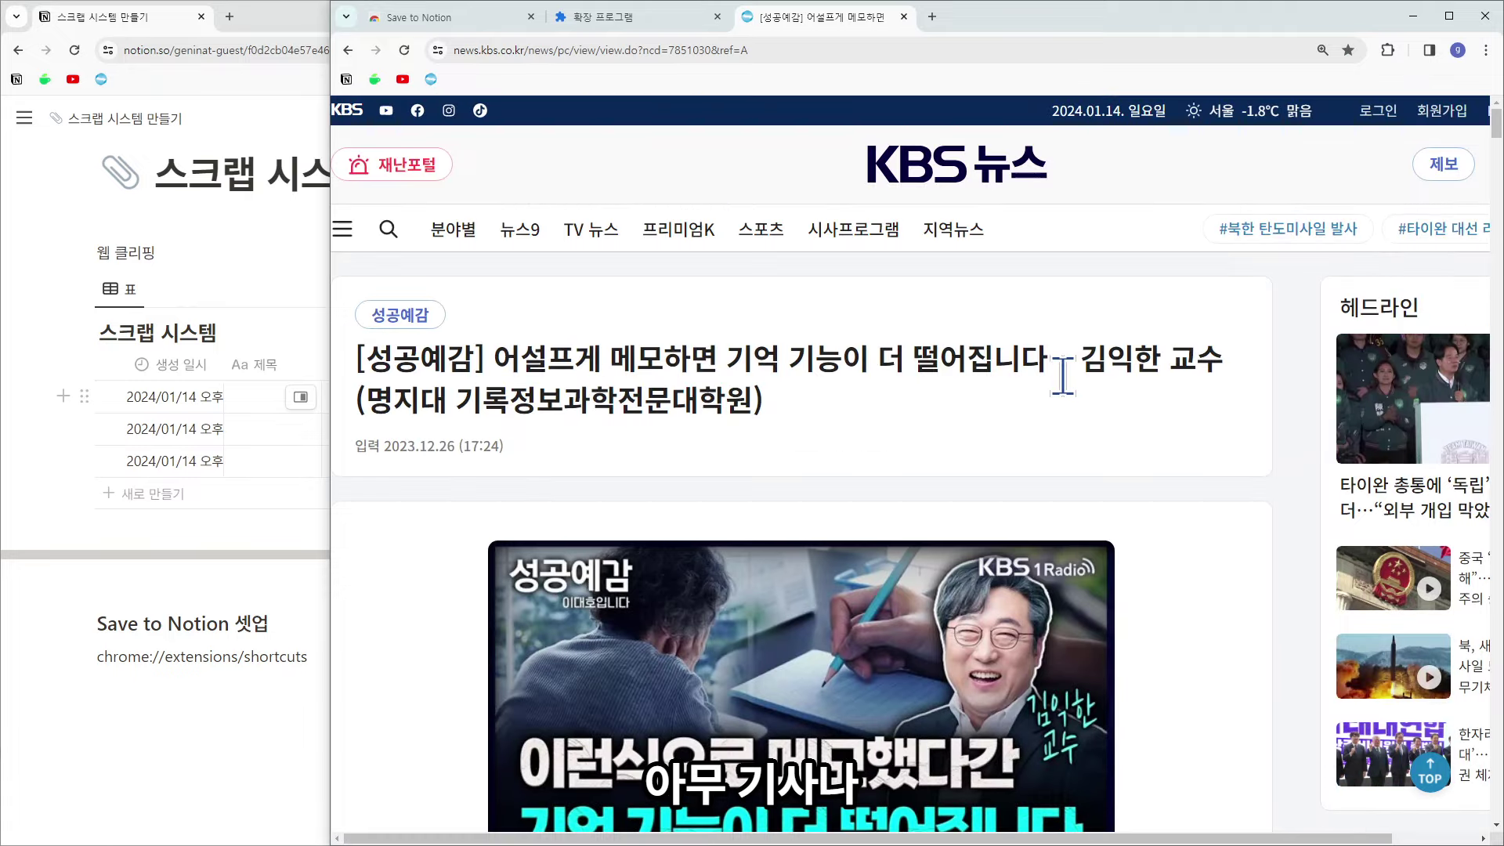
scroll(915, 463, down, 5)
scroll(915, 463, up, 5)
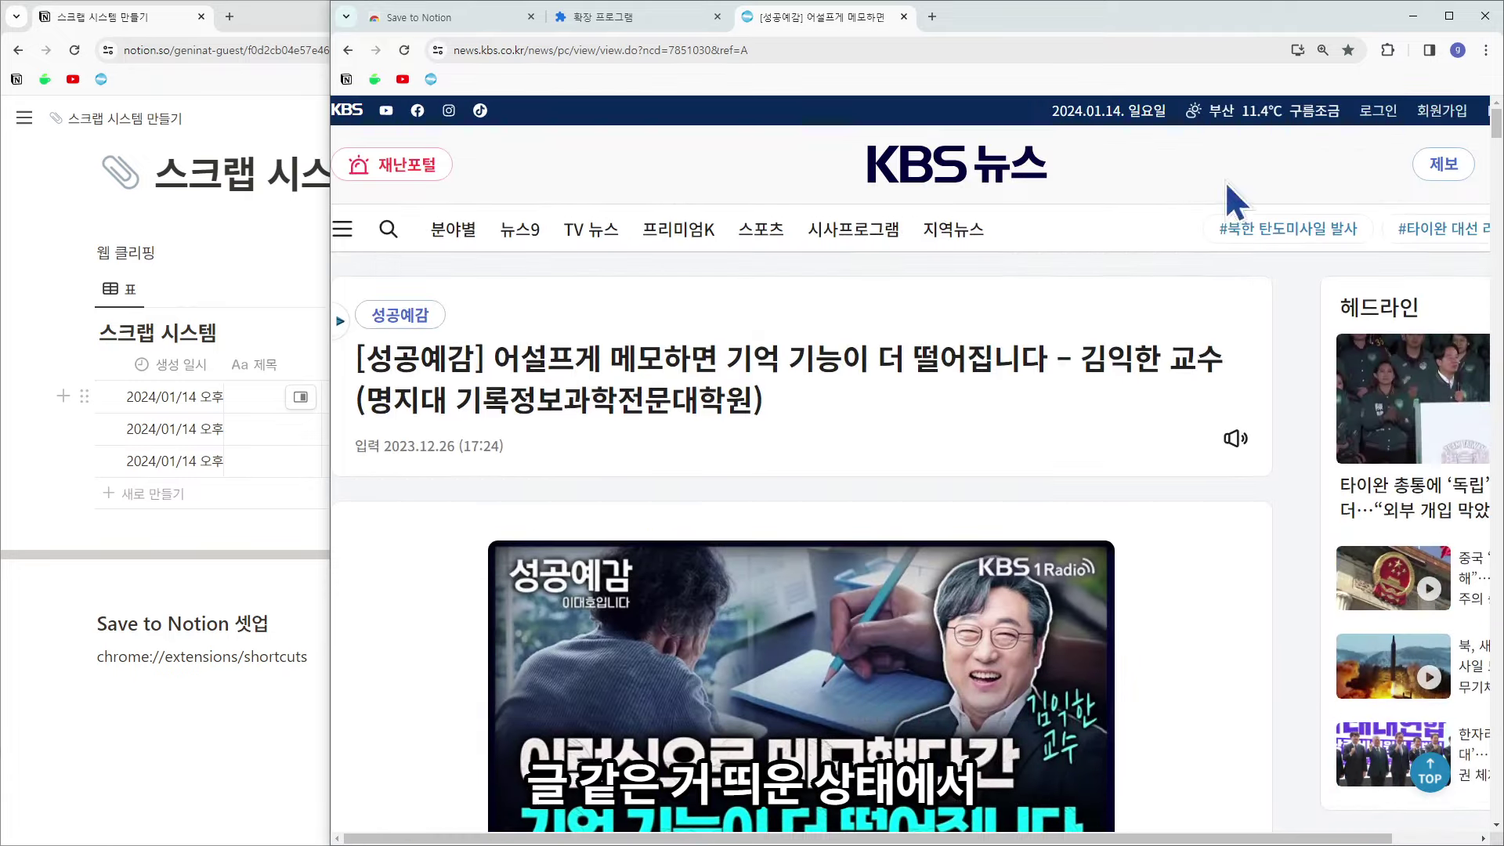
click(1385, 47)
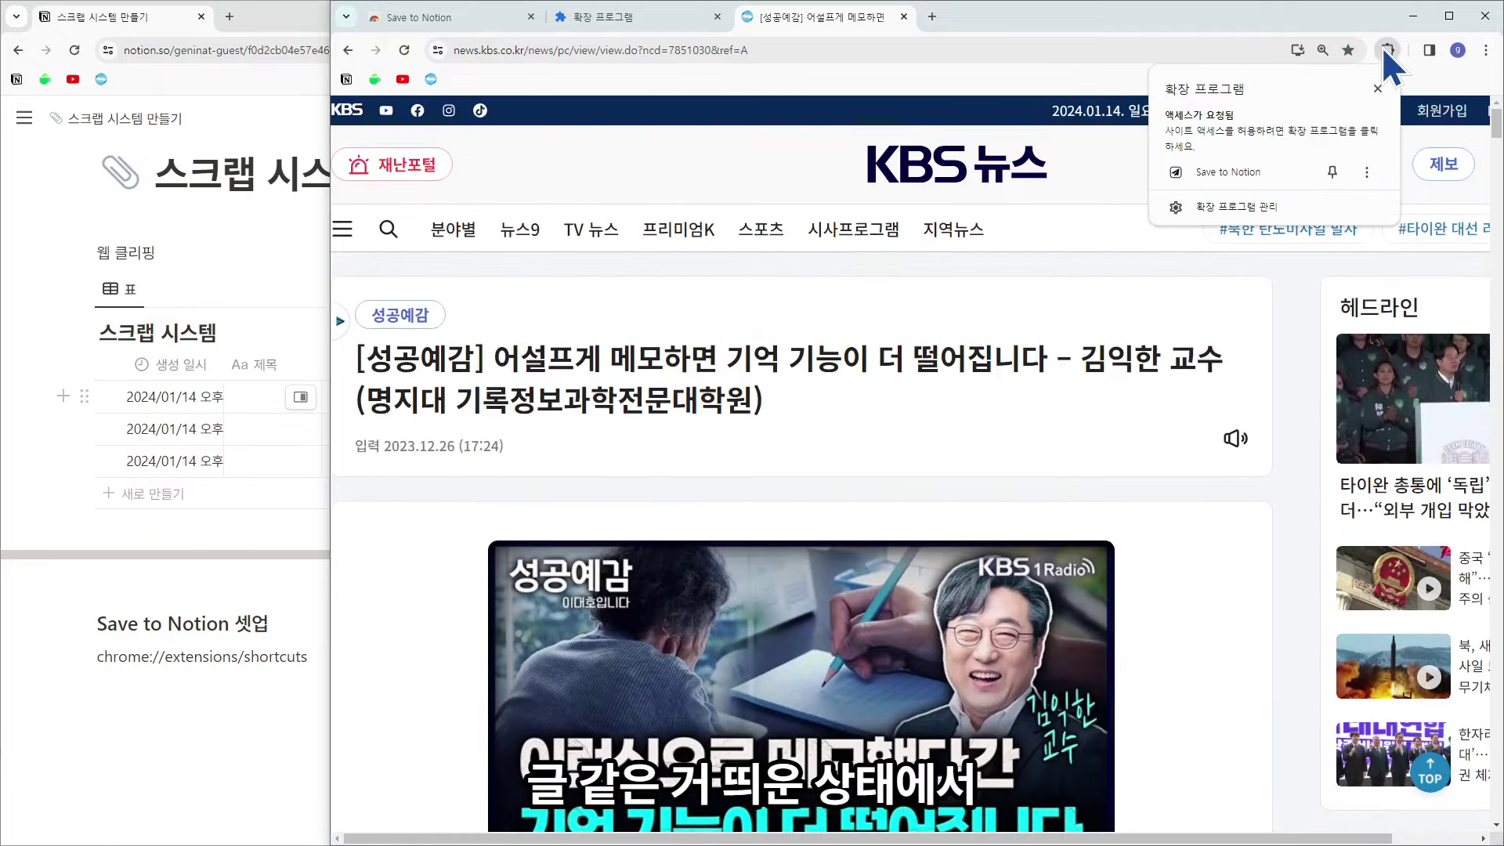
click(1229, 178)
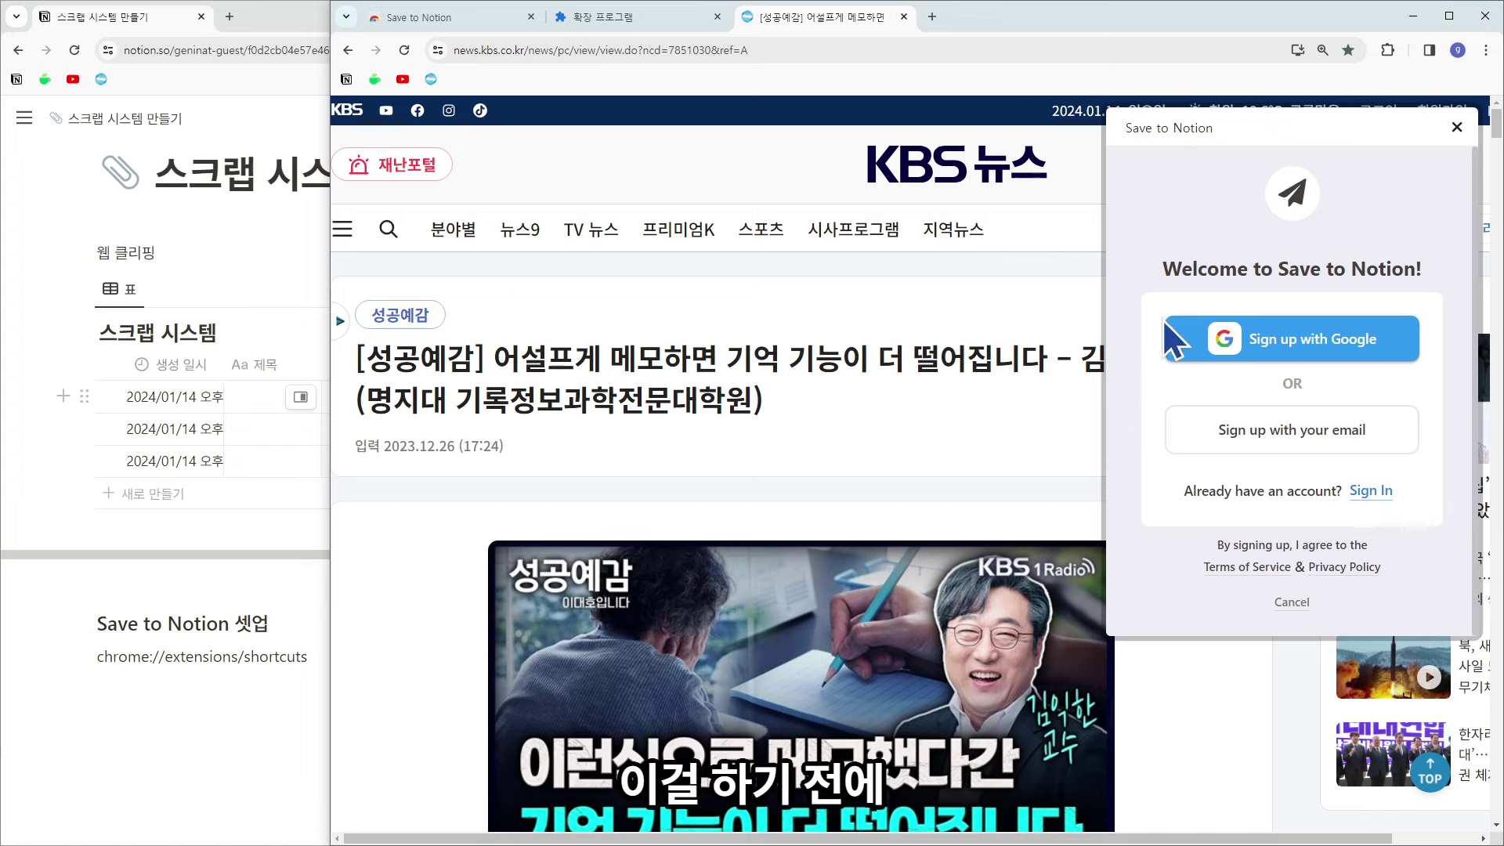
Pin the Save to Notion extension to the Chrome toolbar and close the extensions list.
click(1388, 53)
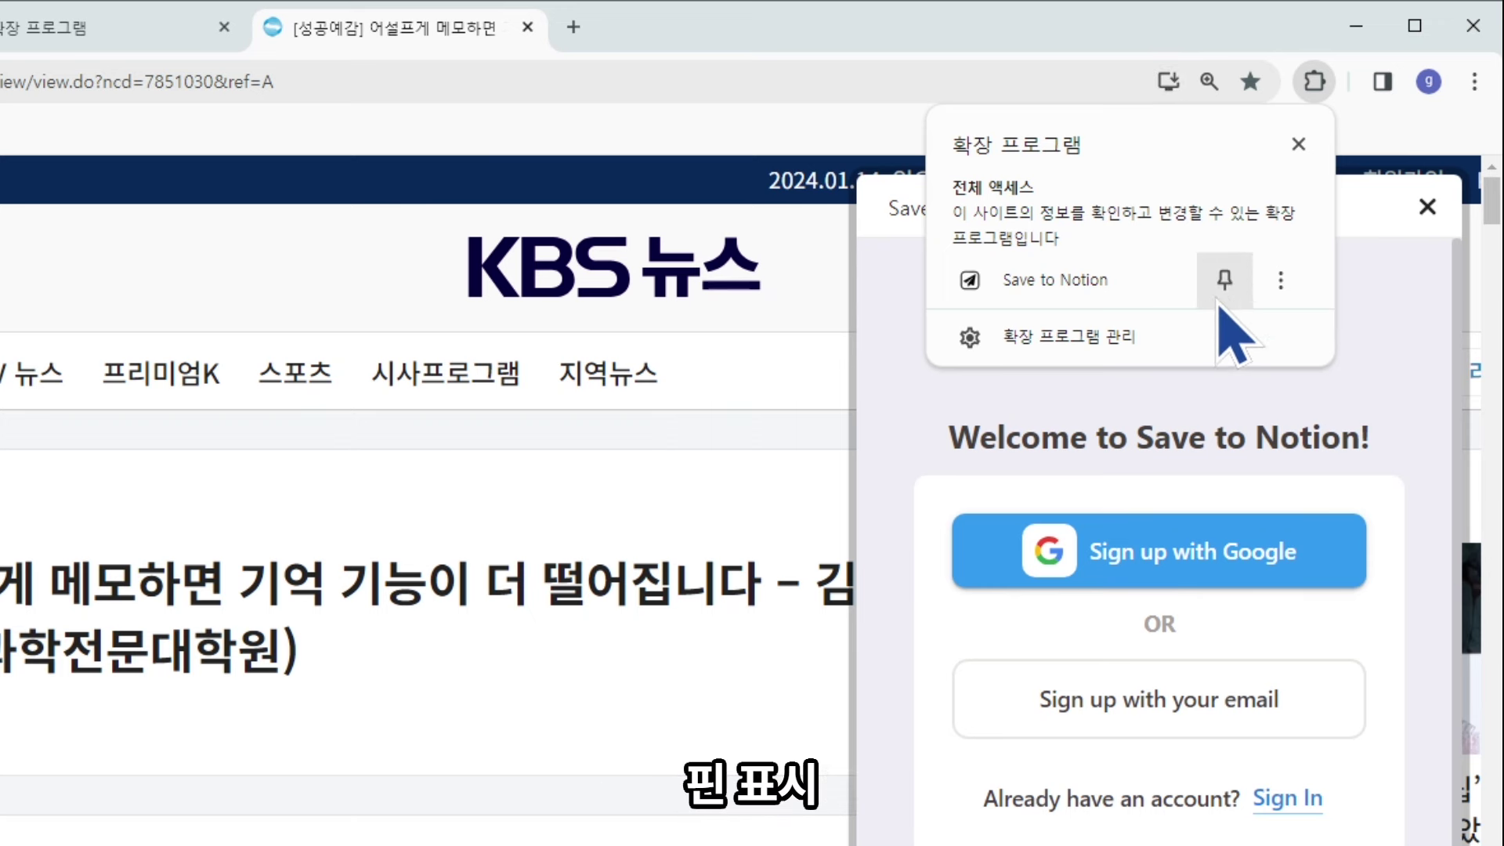
click(1224, 280)
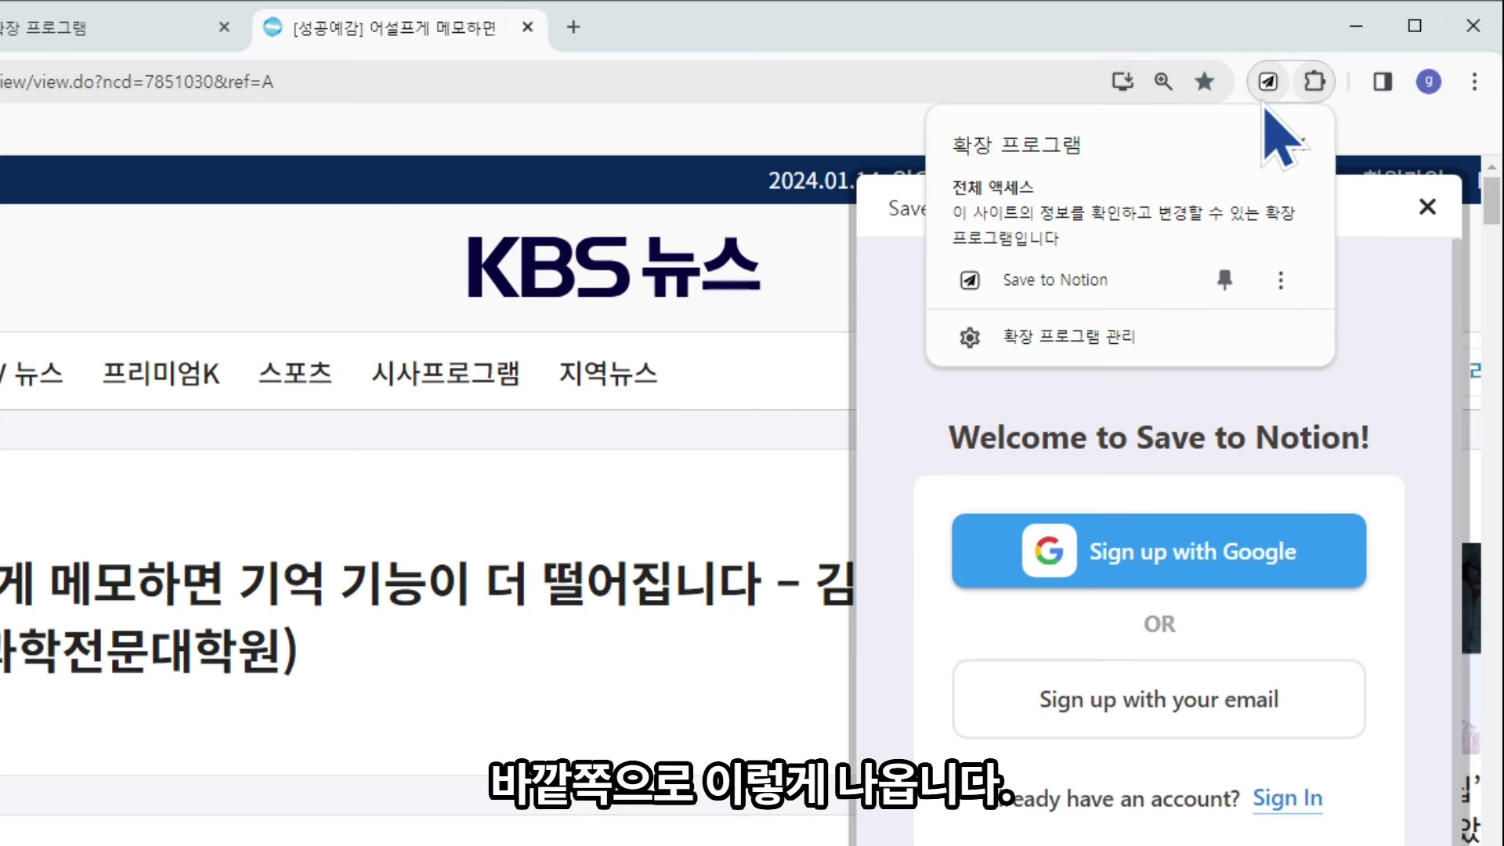
click(1148, 38)
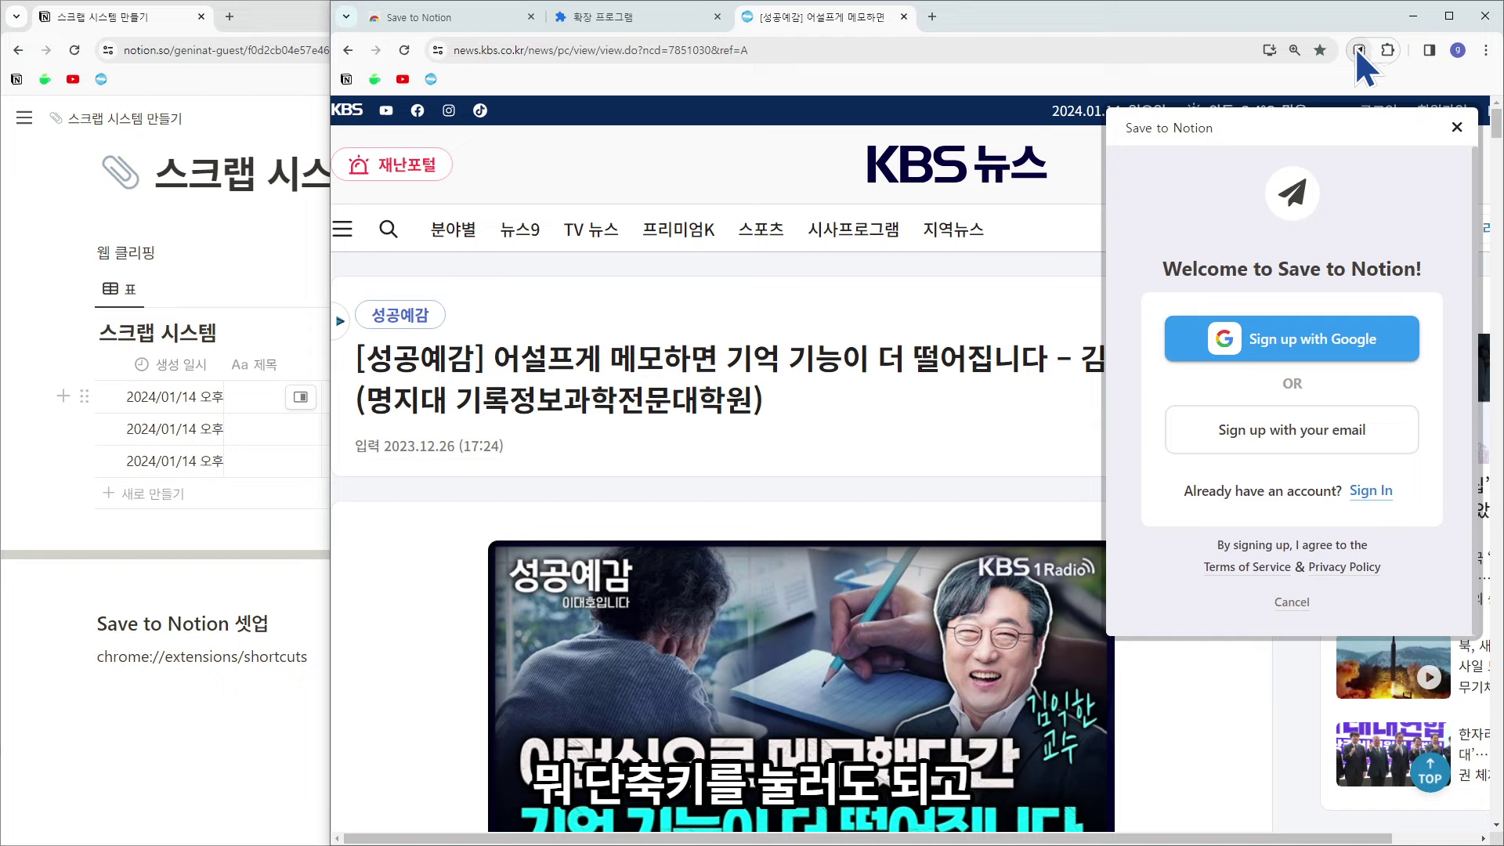
Relaunch Save to Notion on the KBS article and sign in to the extension with the existing Google account.
click(1456, 128)
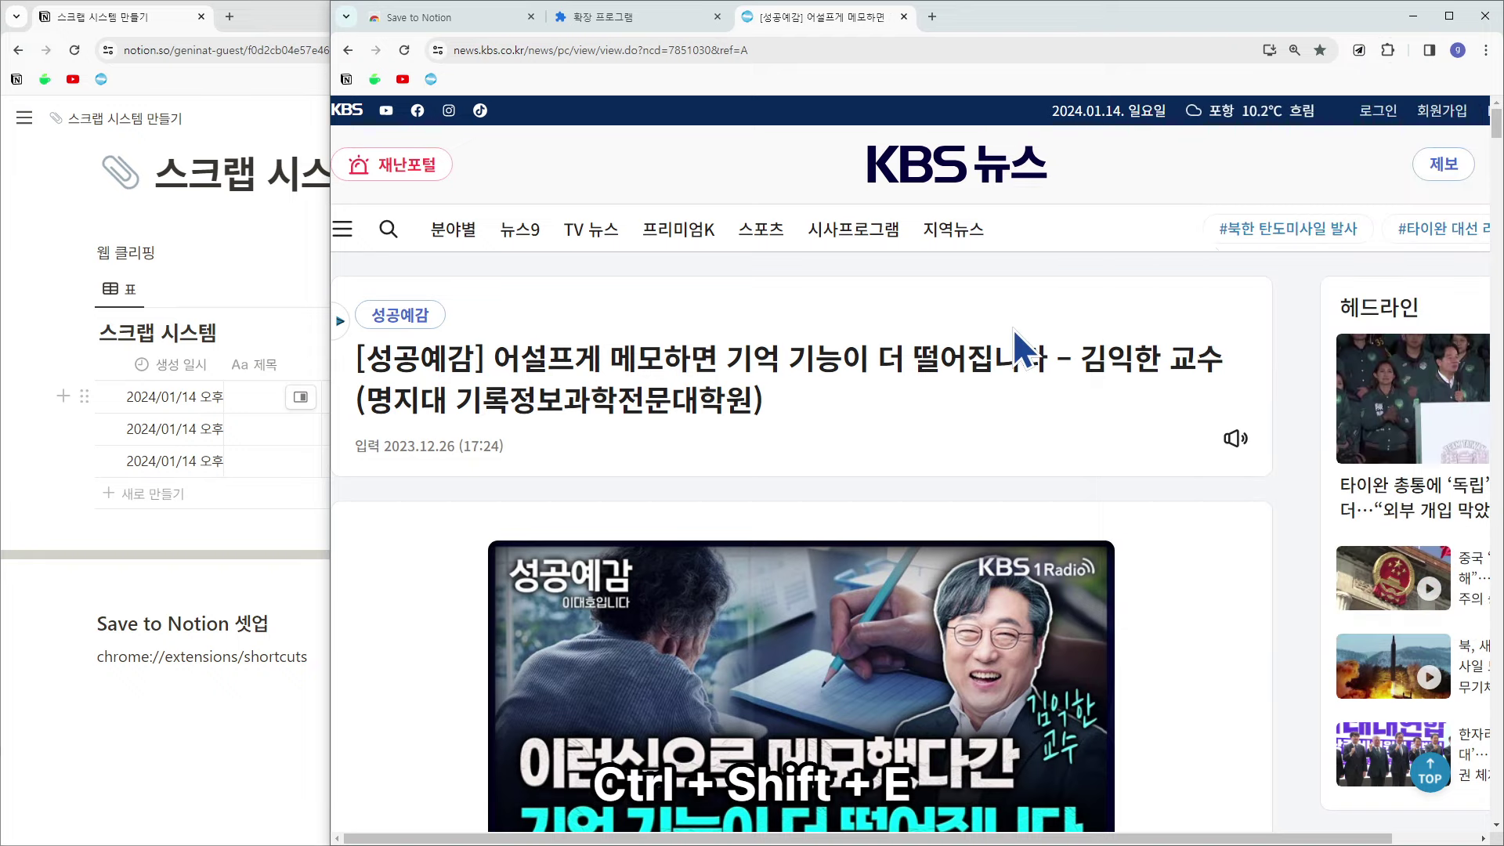
key(ctrl+shift+e)
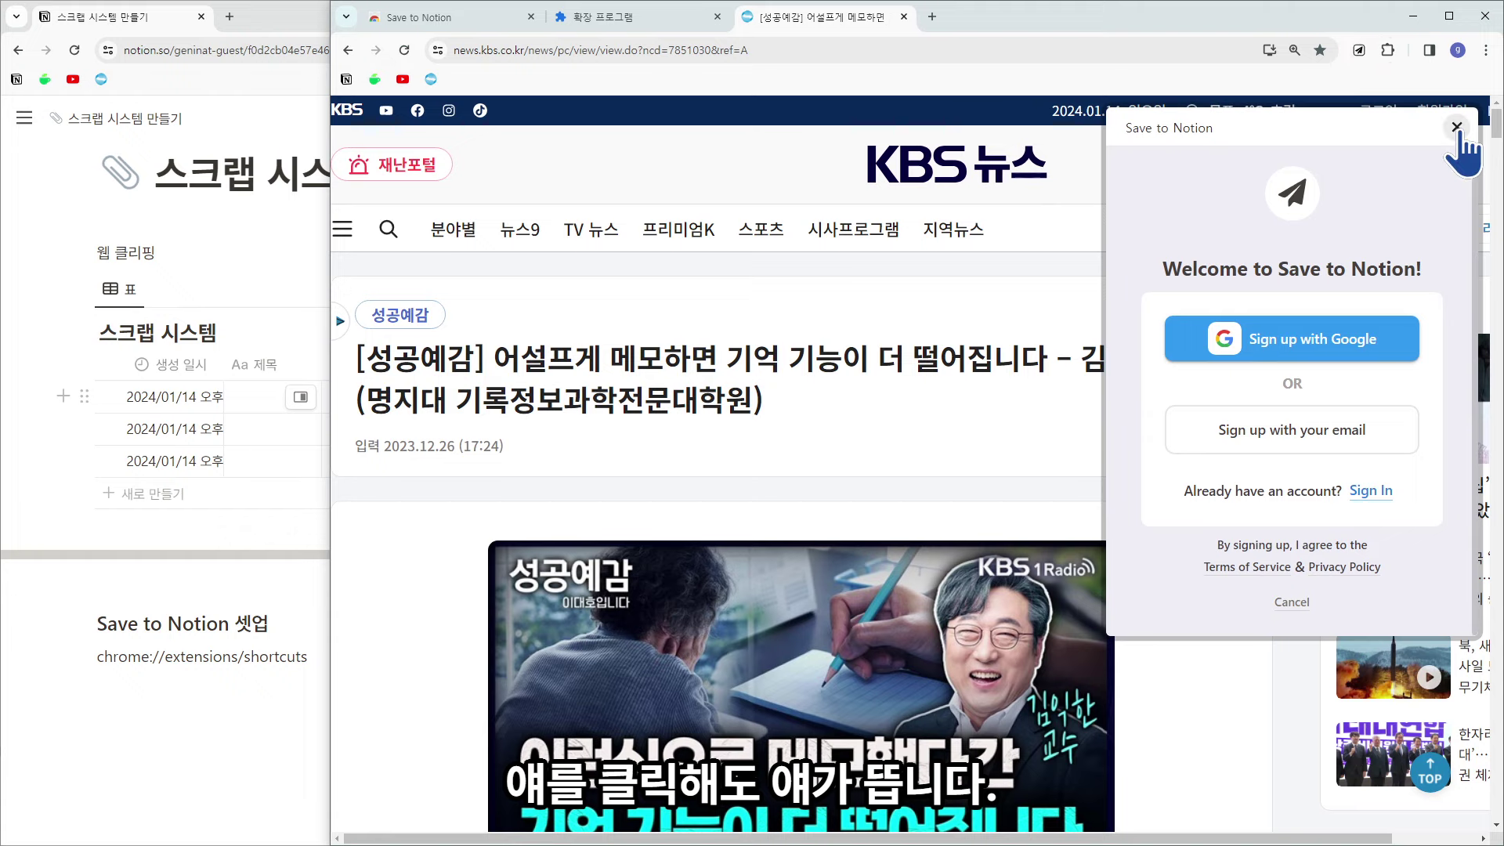
drag(1168, 268, 1427, 268)
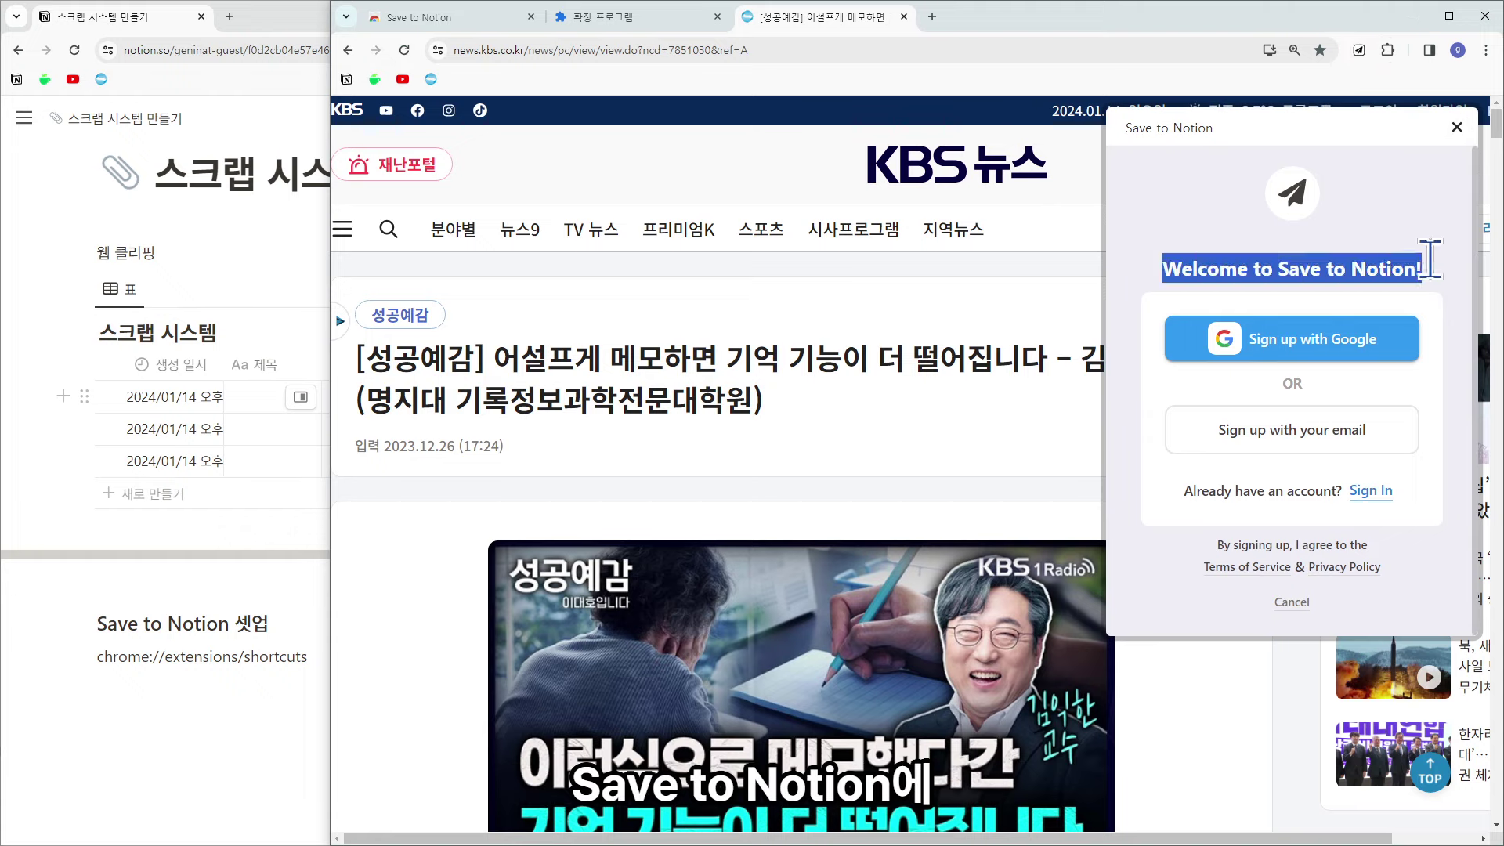
click(1380, 281)
click(1371, 492)
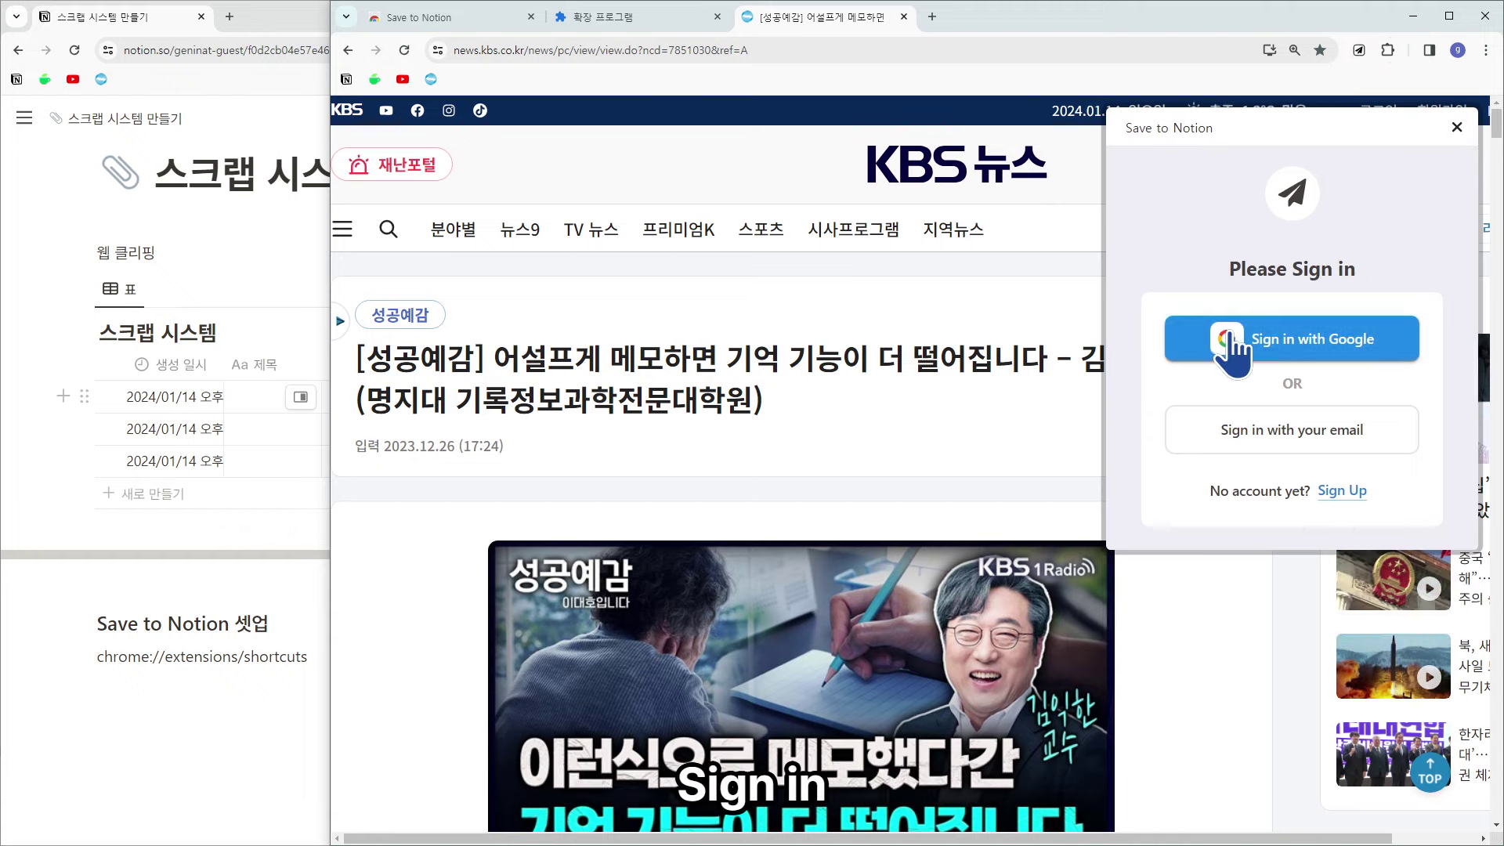
click(1349, 338)
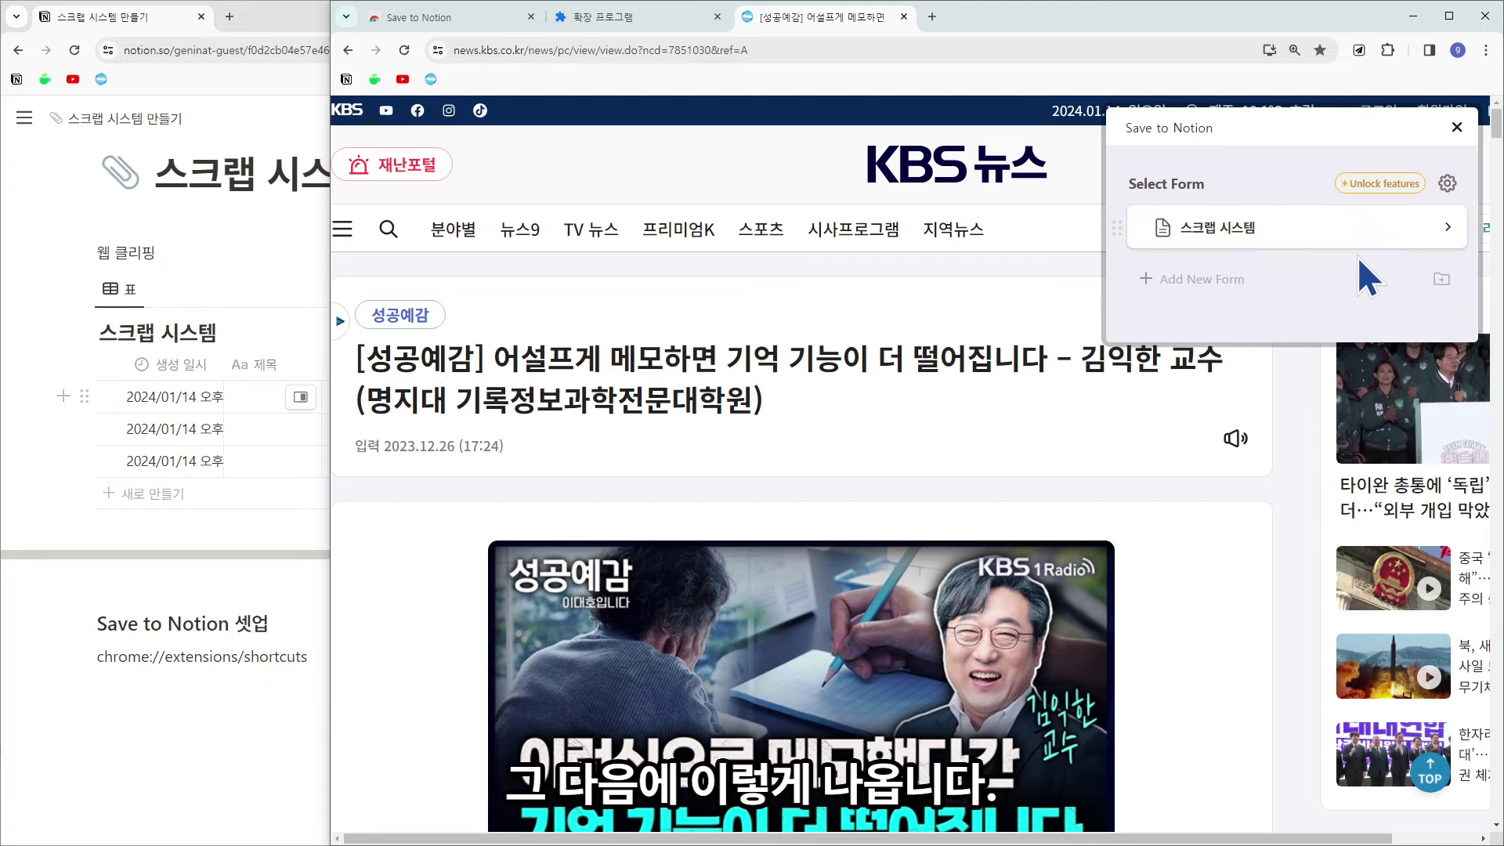
Add a new form in Save to Notion and choose 생활노션 작업장 as the workspace it saves to.
click(1120, 226)
click(1184, 279)
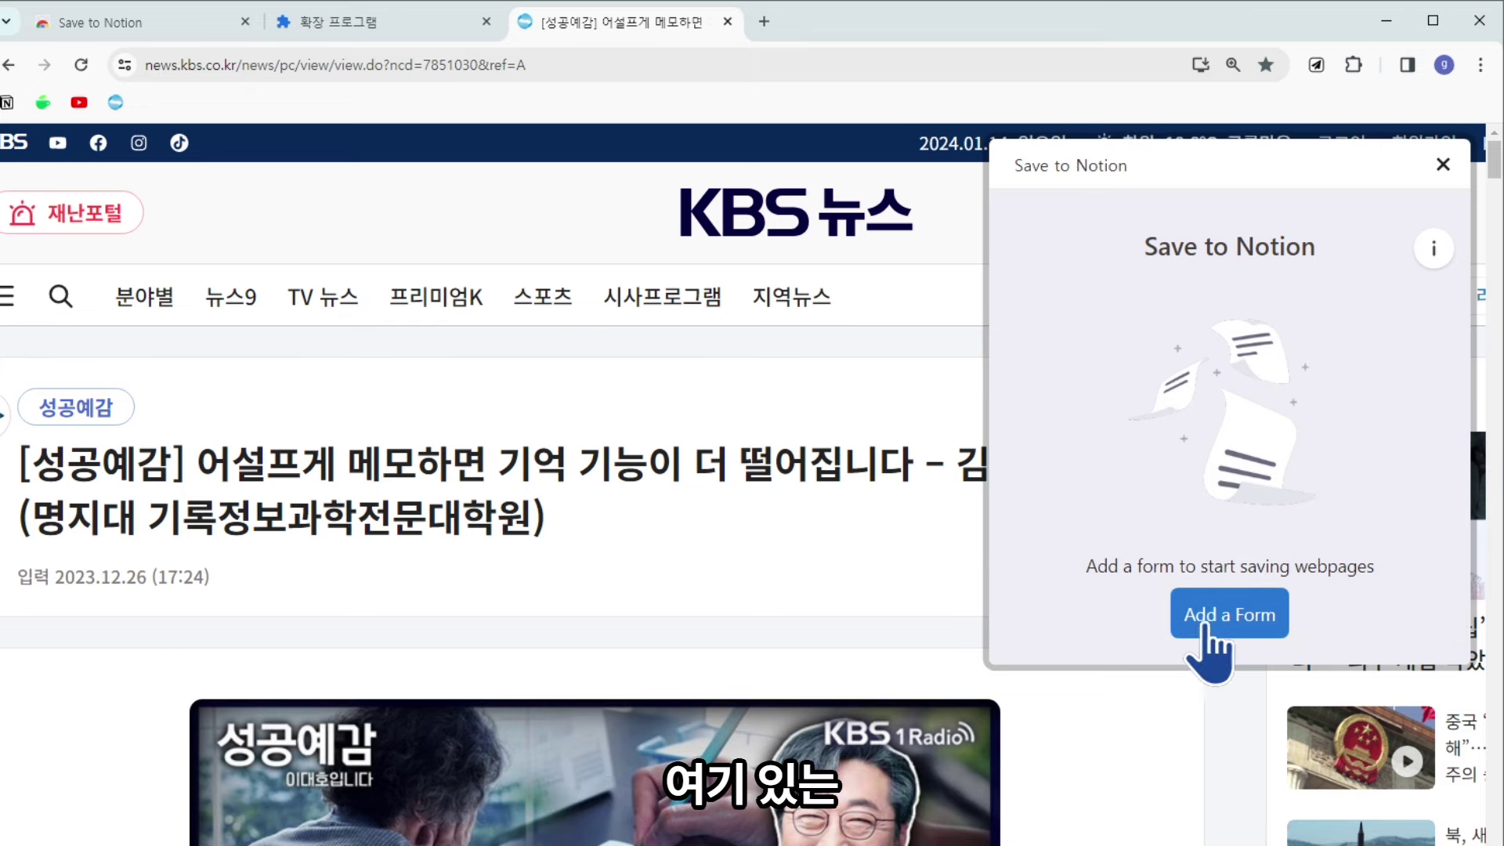
click(1259, 617)
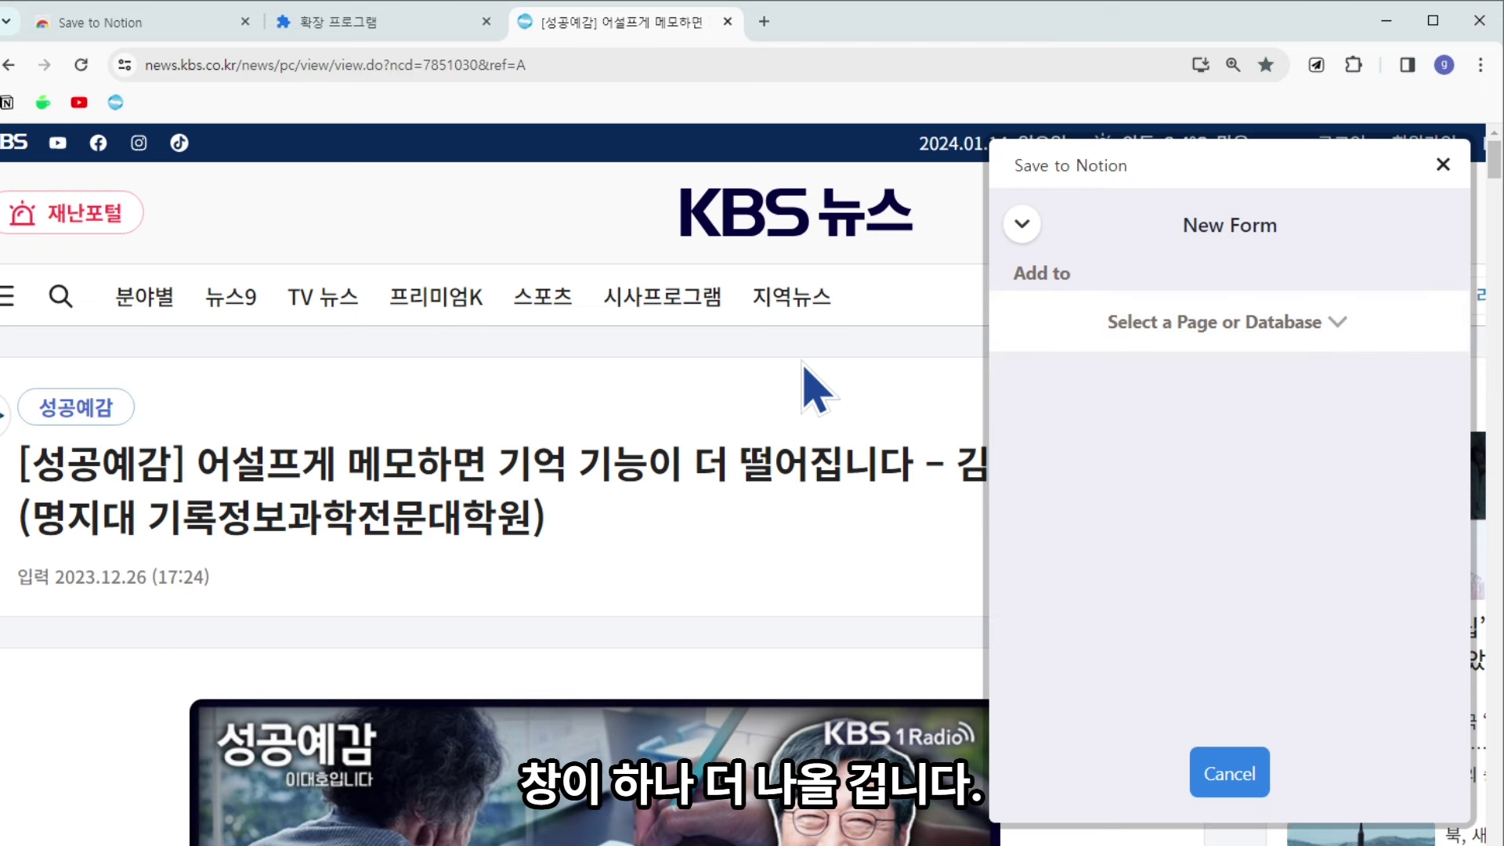
click(1167, 325)
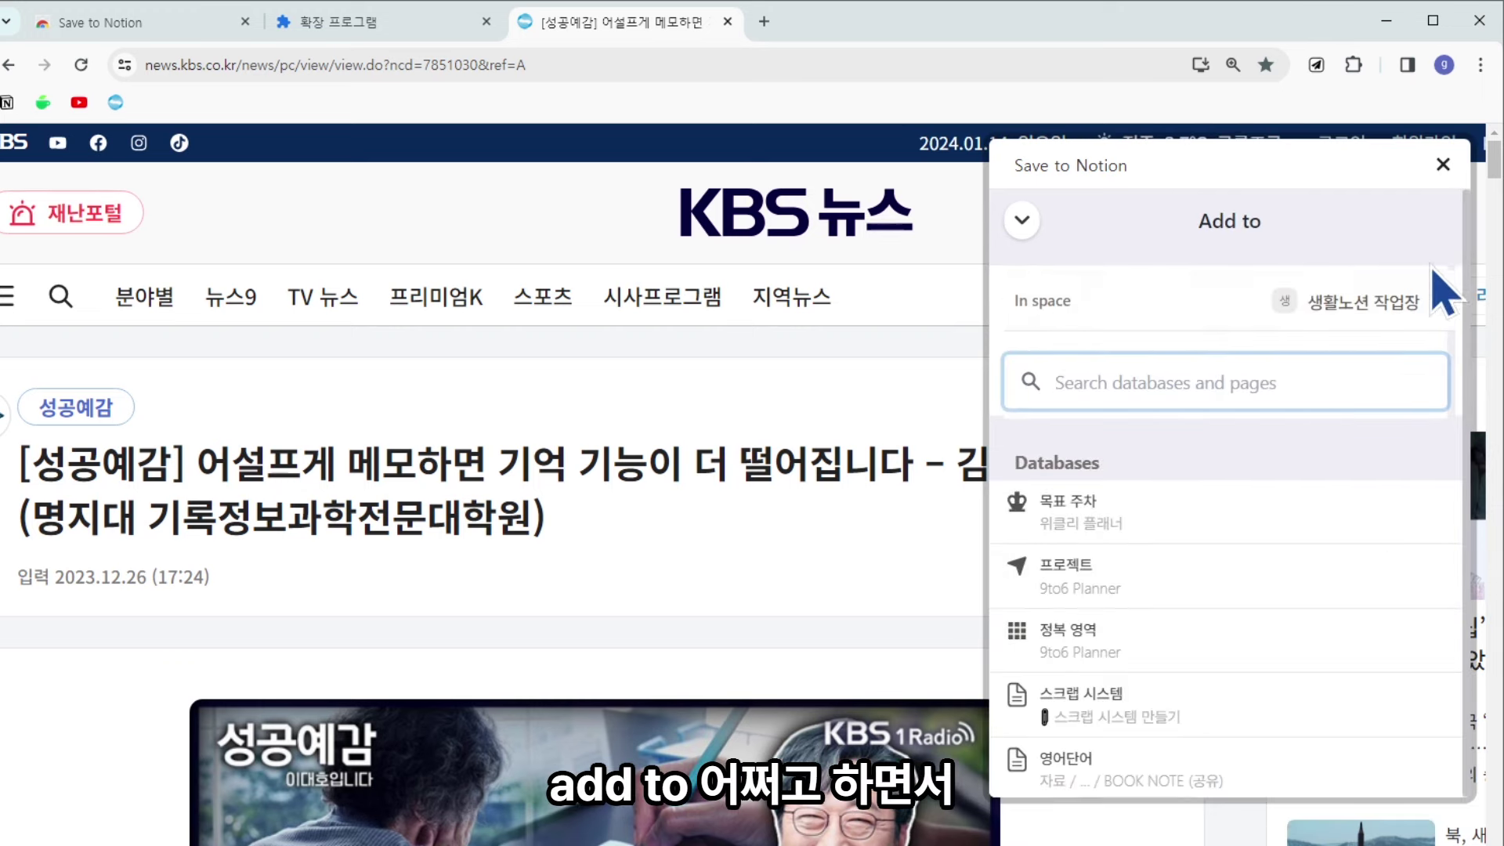
click(1437, 301)
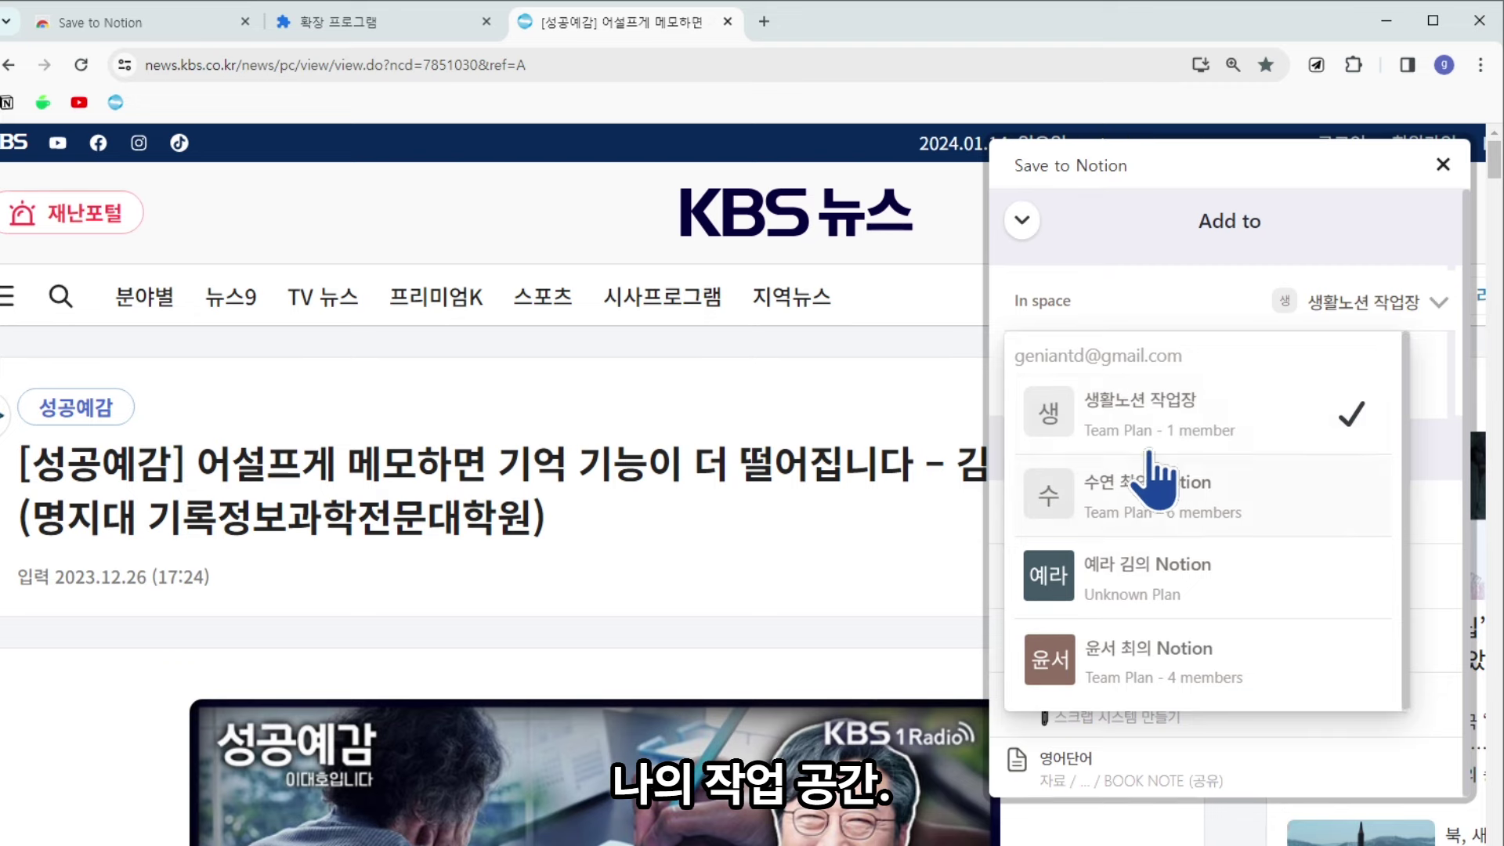
click(1251, 427)
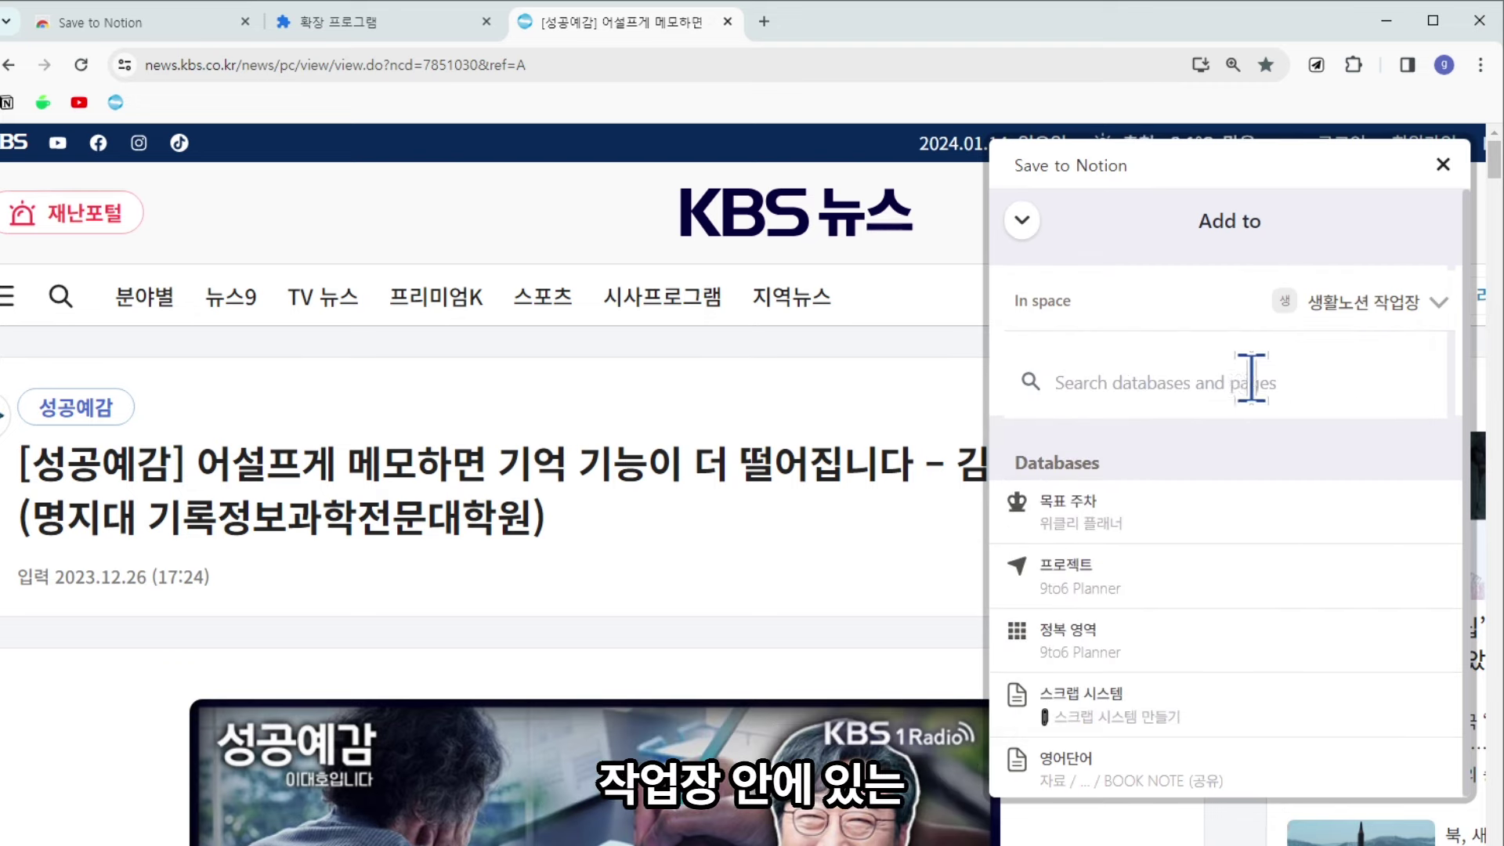
Search the workspace for 스크랩 시스템 and set that database as the form's destination.
click(1210, 380)
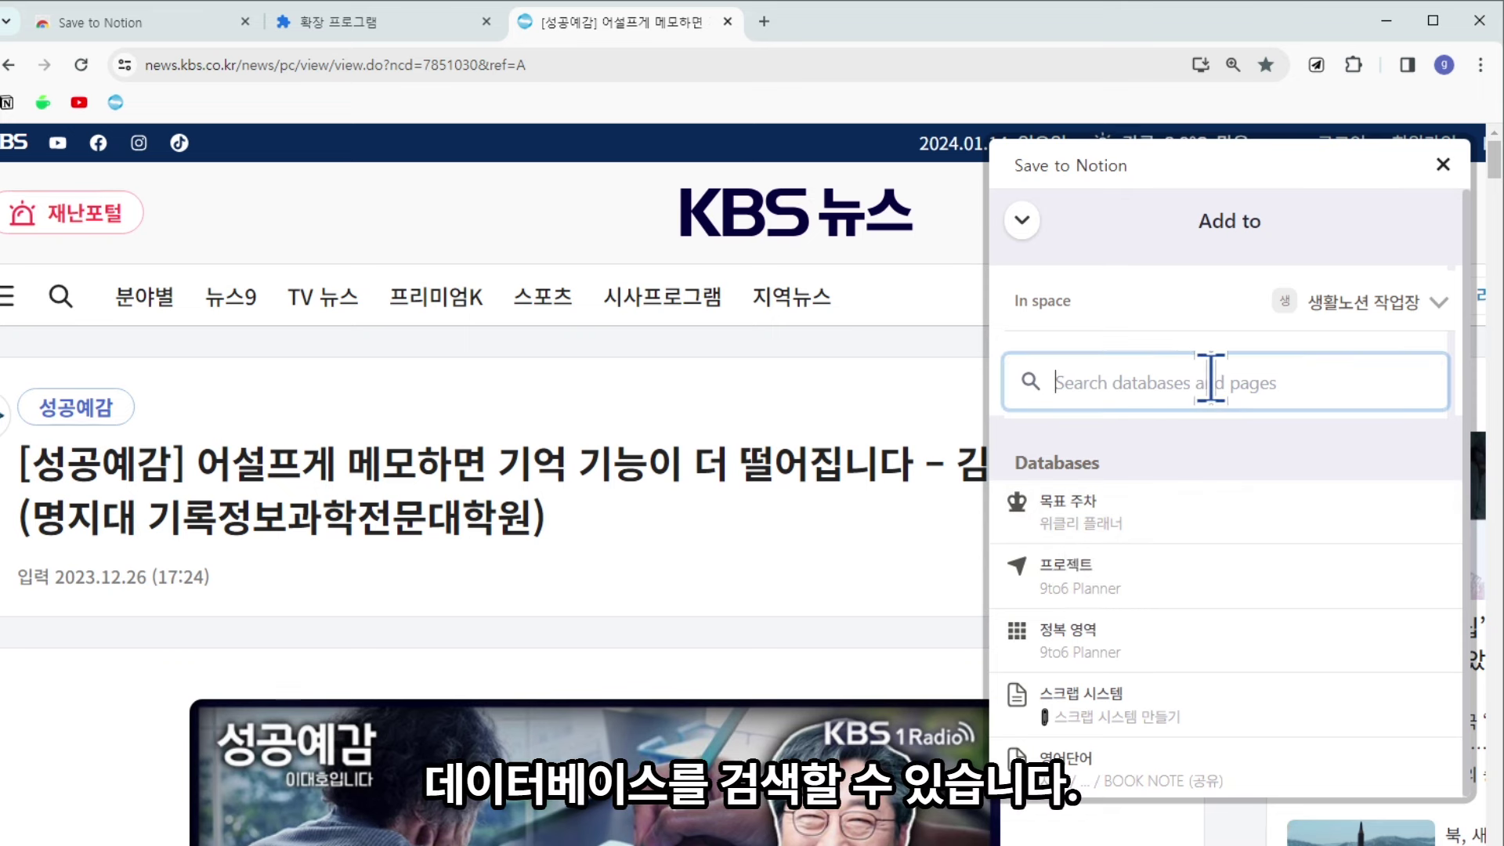
text(ㅅ)
key(BackSpace)
text(스크랩)
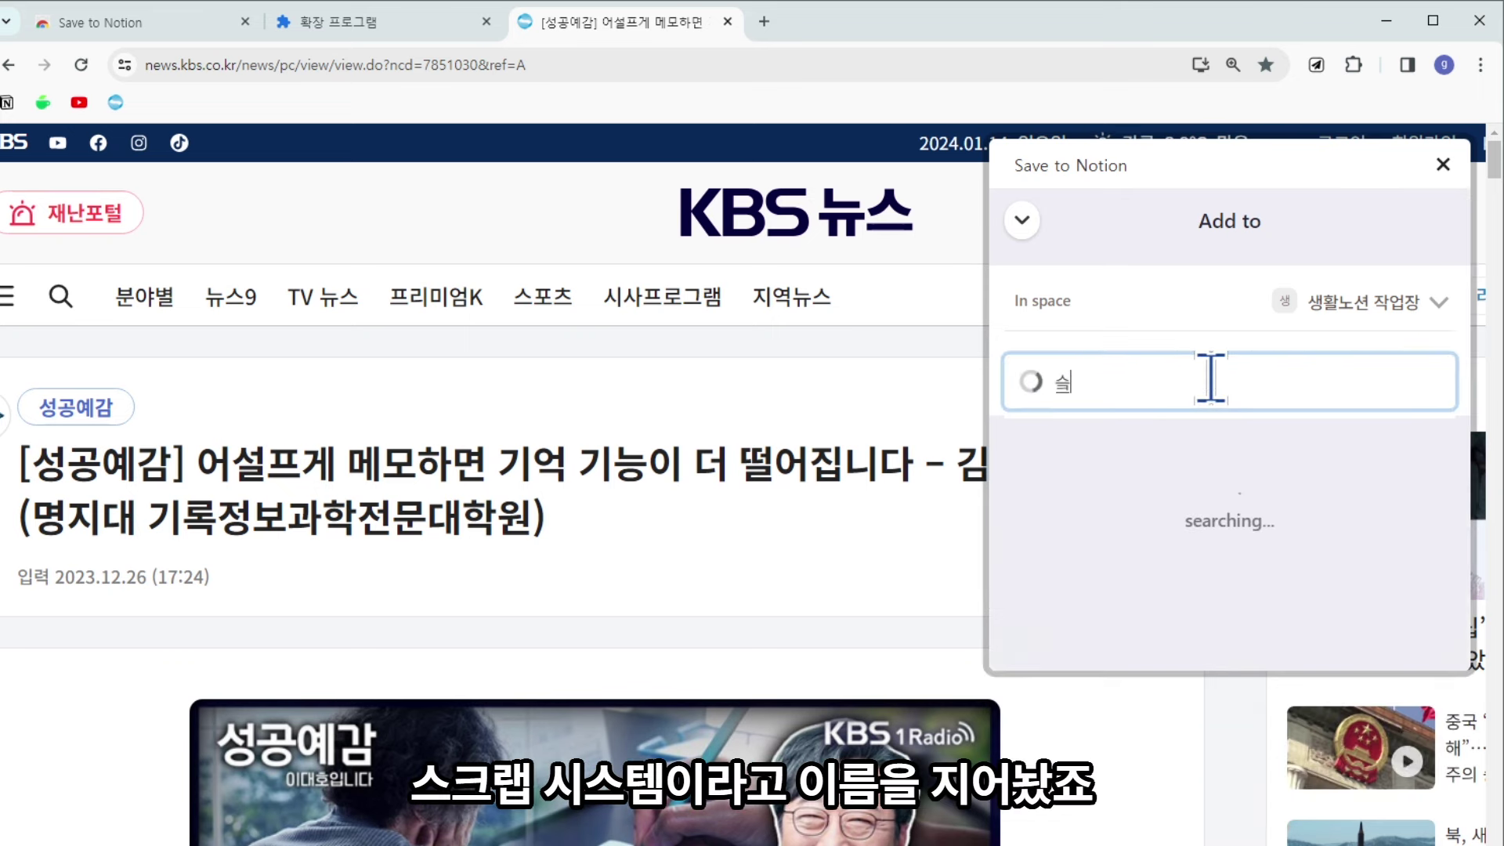
text( 시스템)
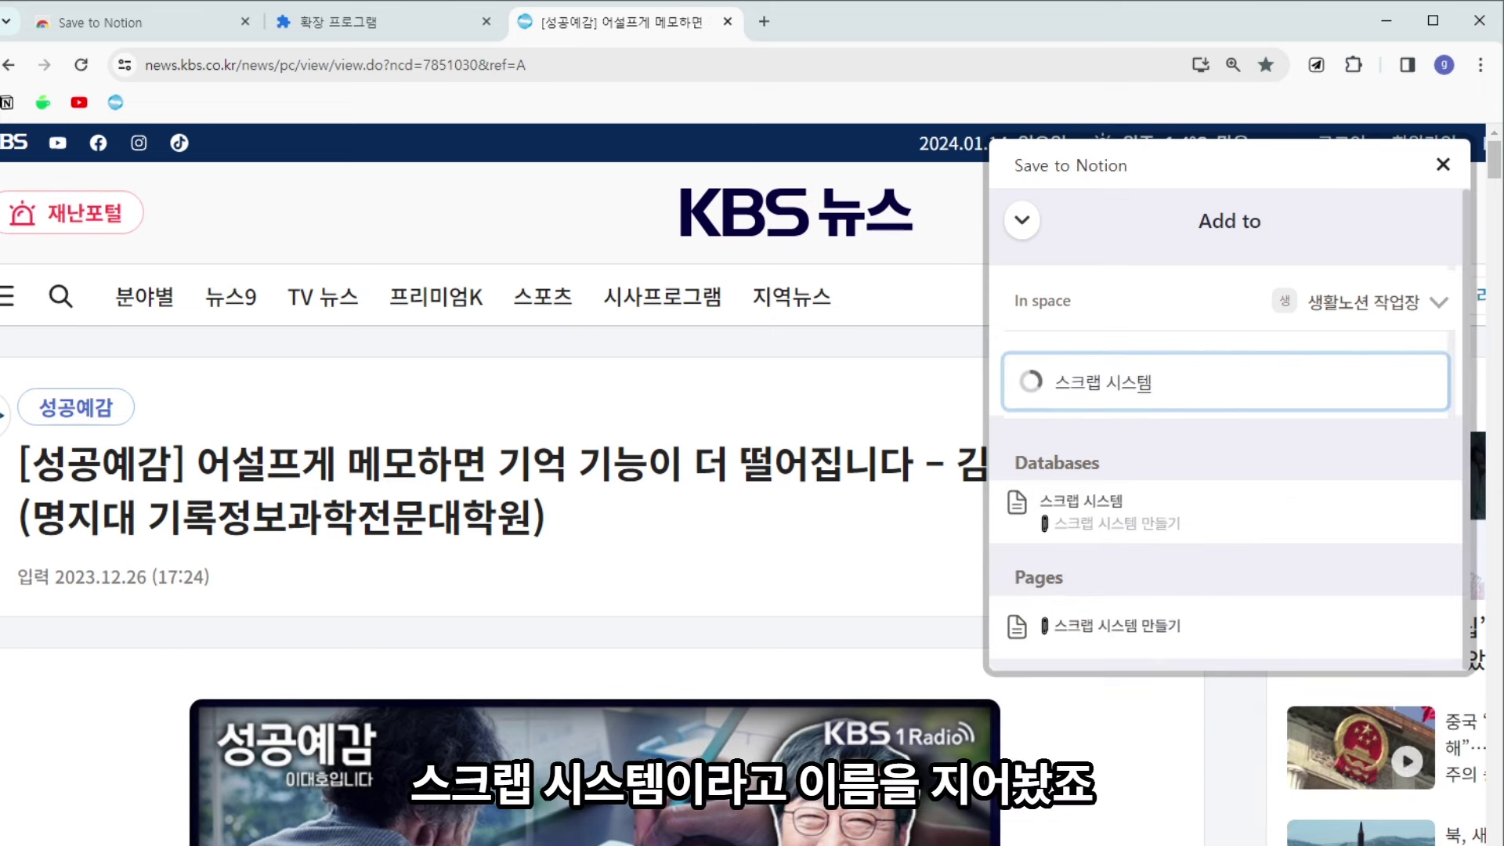
double_click(1038, 577)
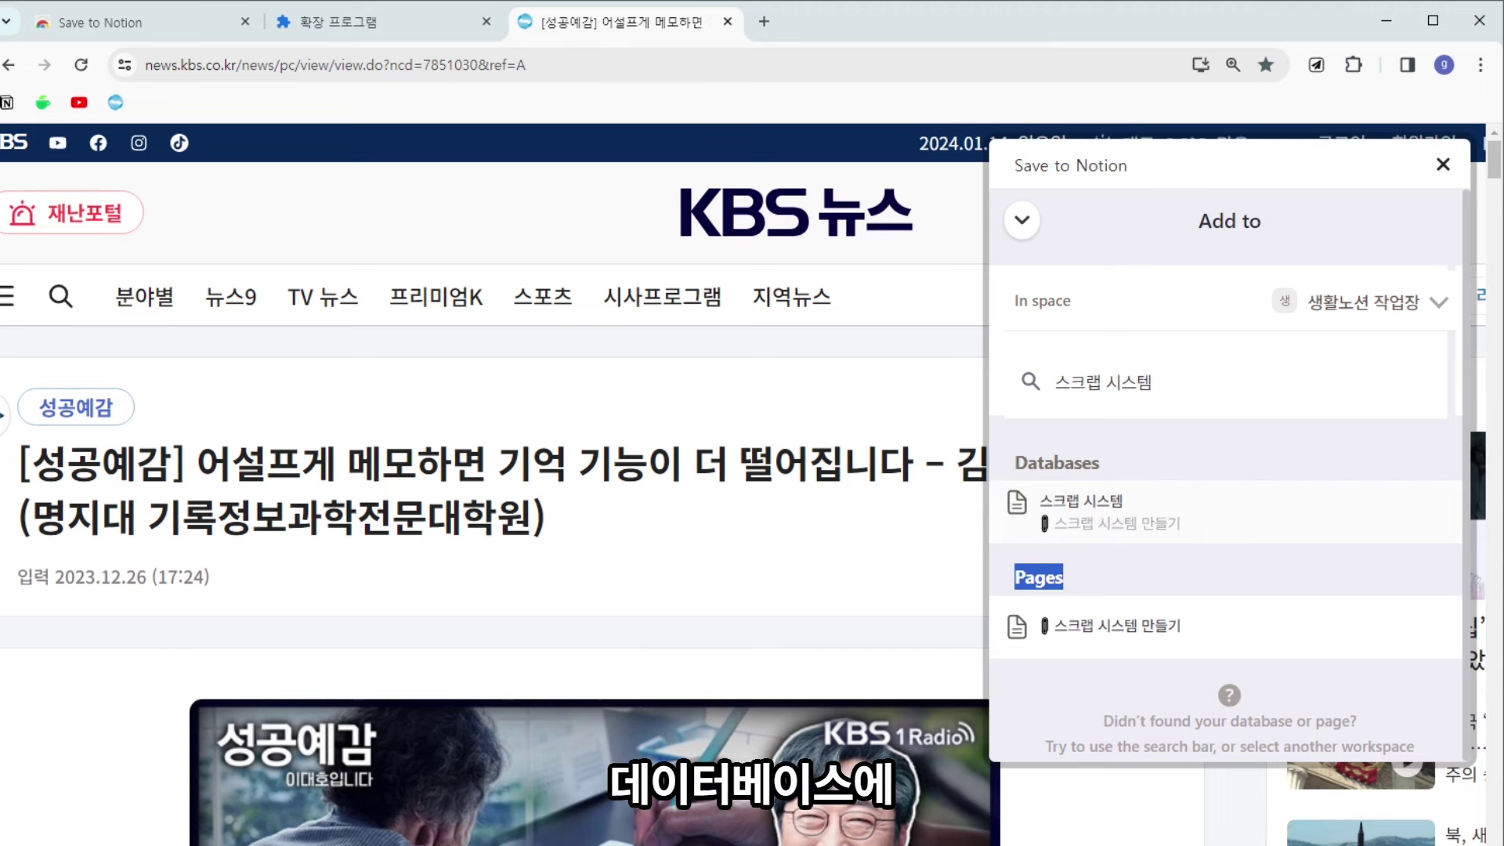
click(1081, 501)
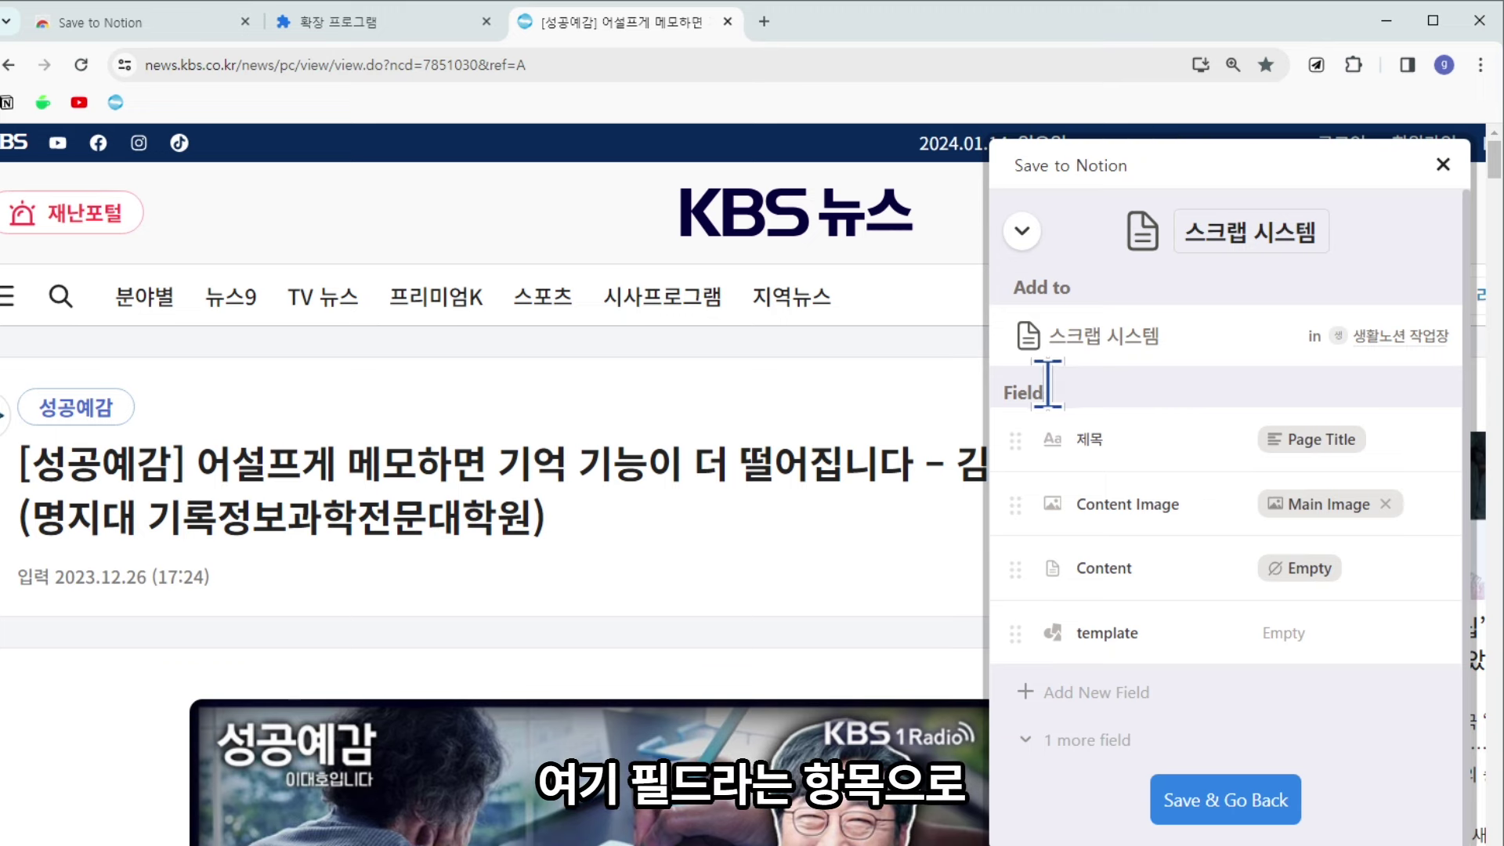
Set the form's Content field to Webpage Content so the article text is embedded in the Notion page.
drag(1079, 392, 1002, 391)
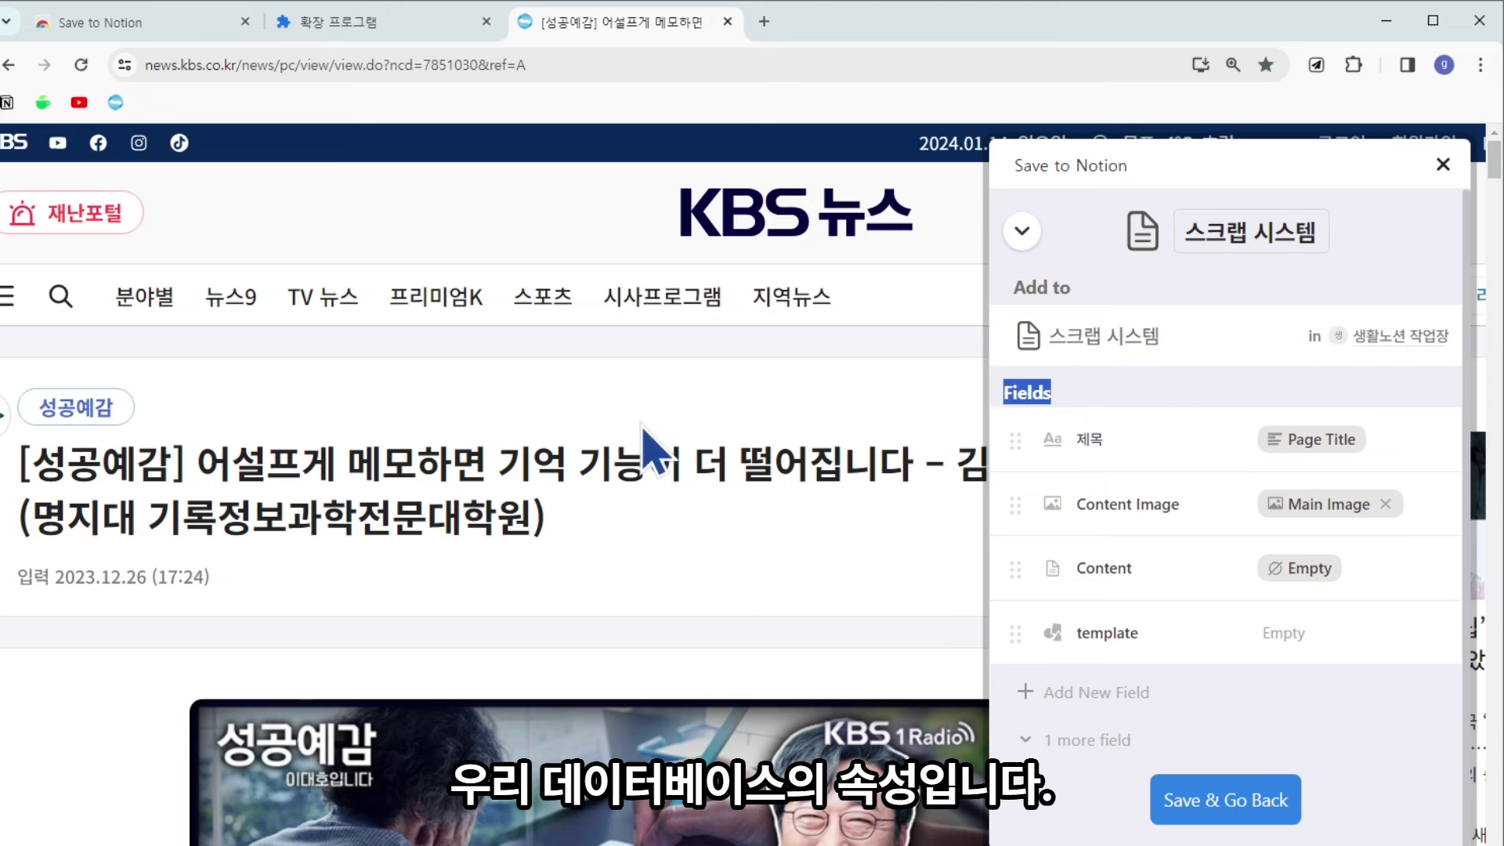
scroll(493, 486, right, 2)
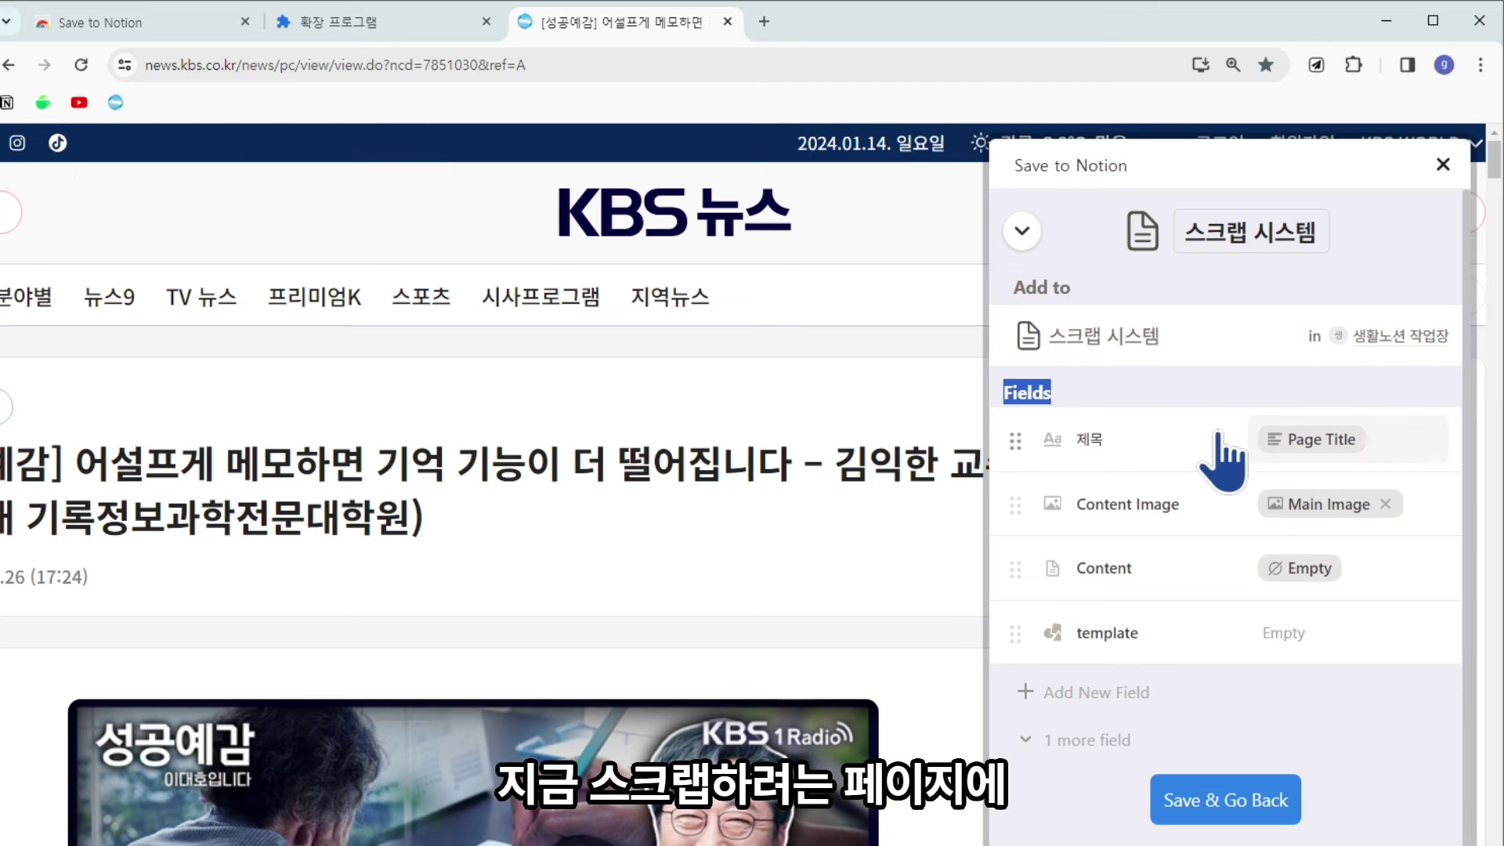
scroll(174, 460, left, 3)
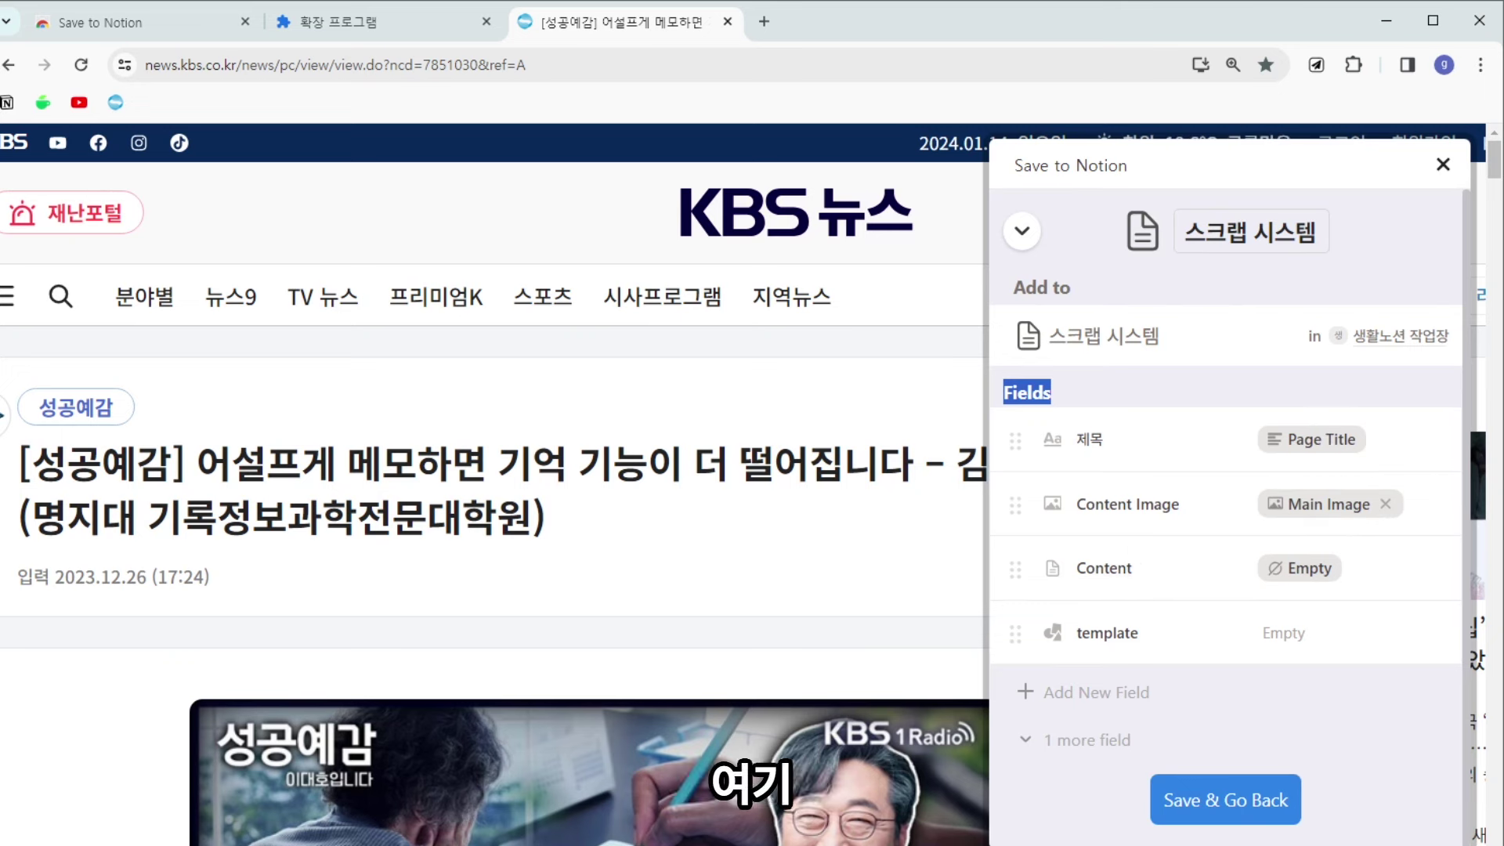
click(1292, 568)
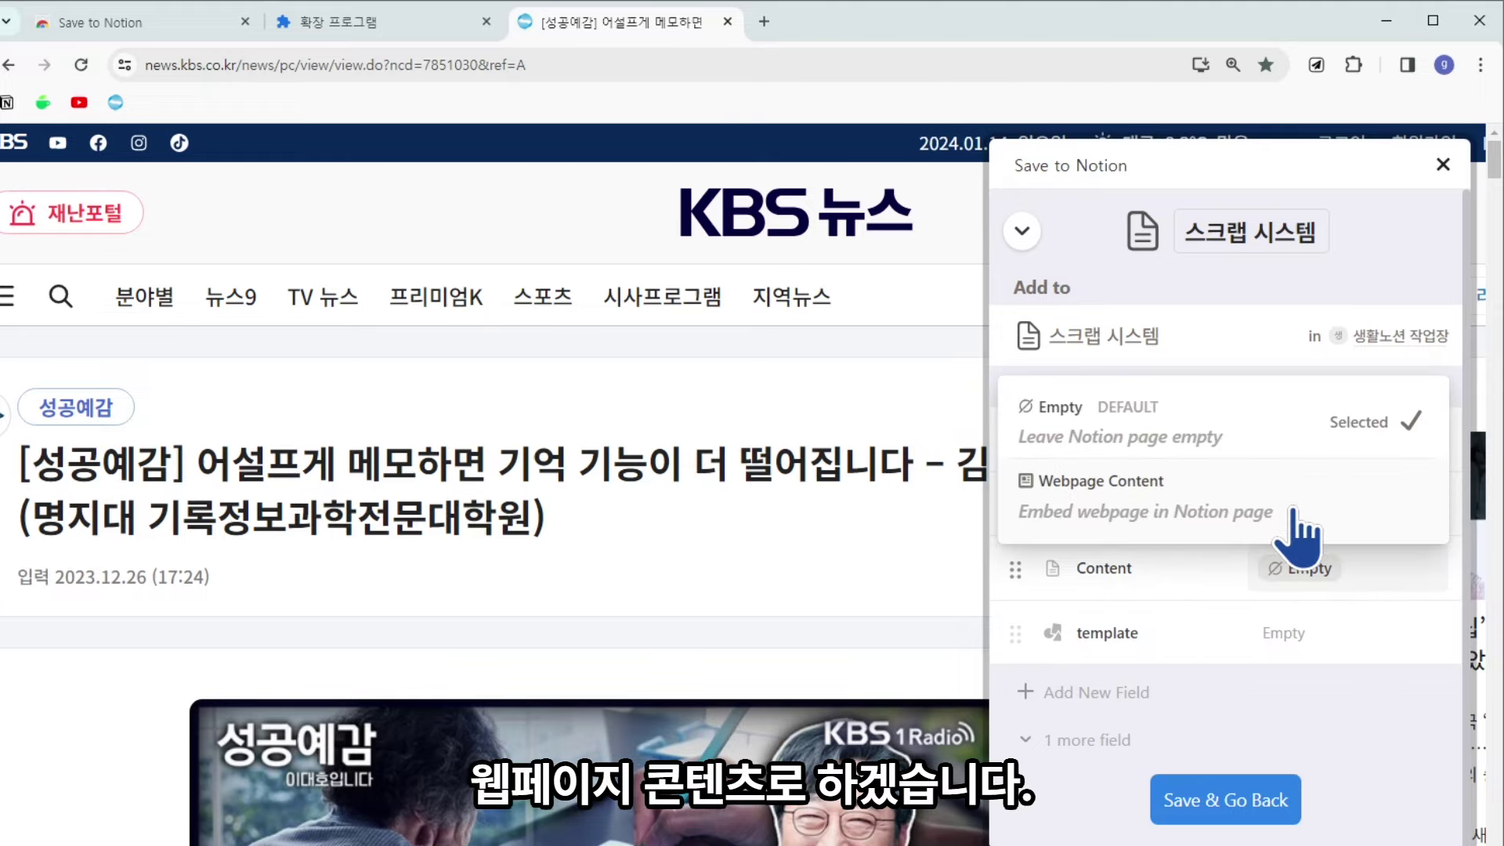
click(1319, 508)
scroll(368, 603, down, 8)
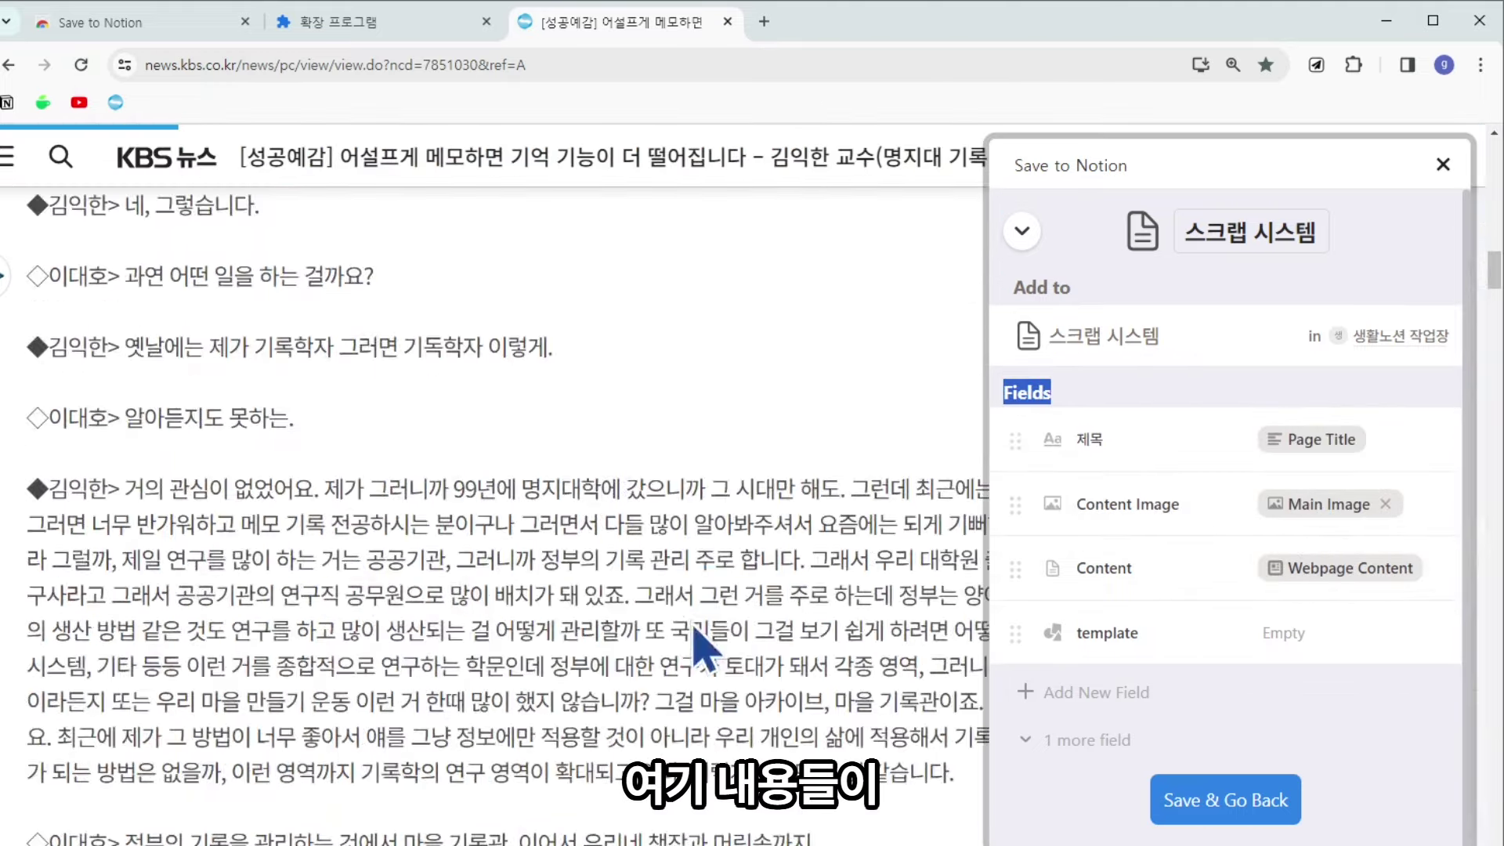
scroll(682, 748, up, 8)
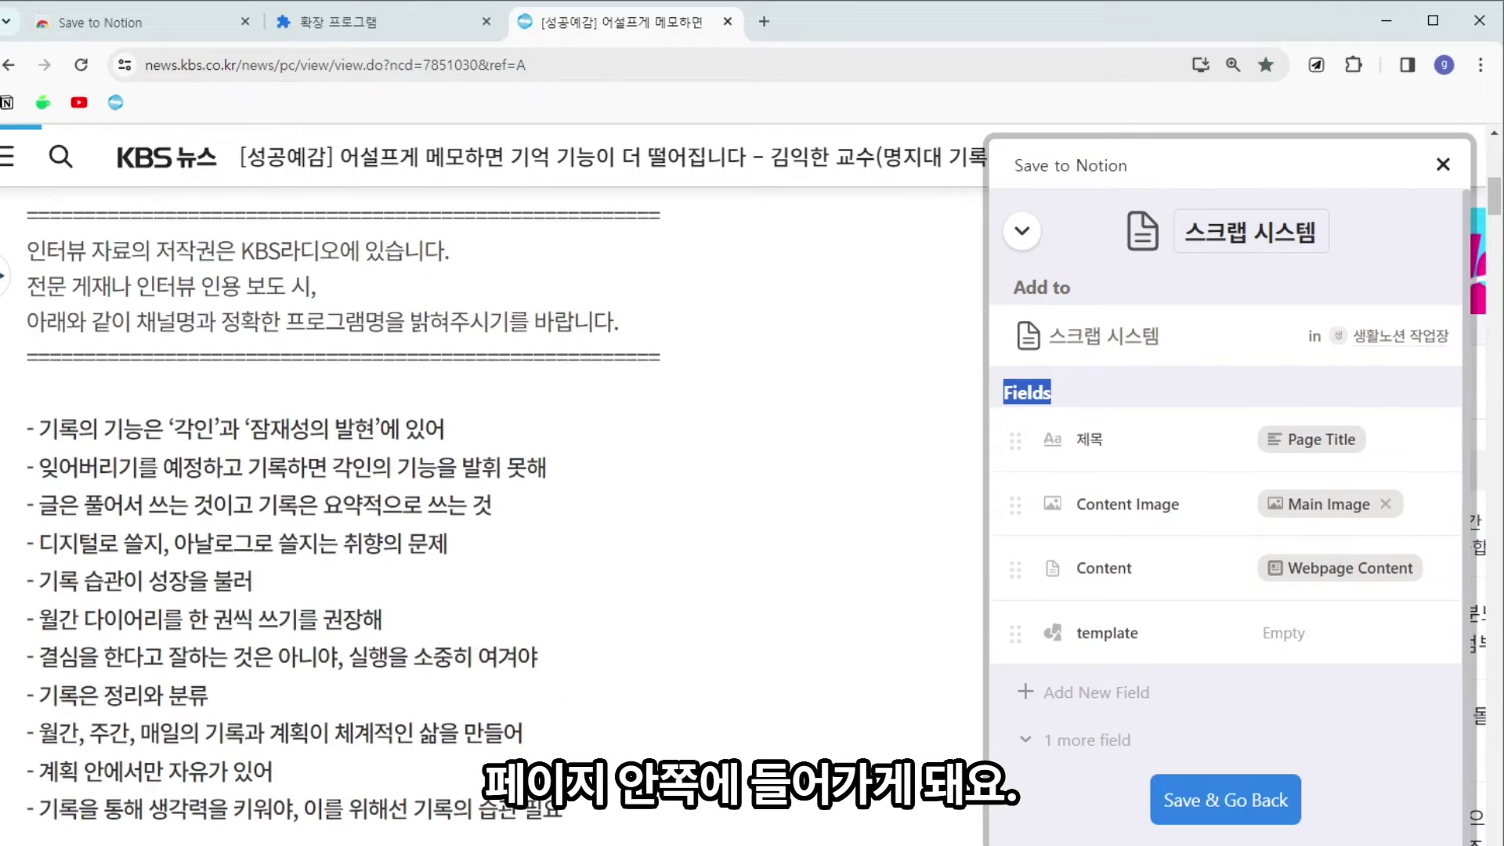
scroll(603, 588, up, 1)
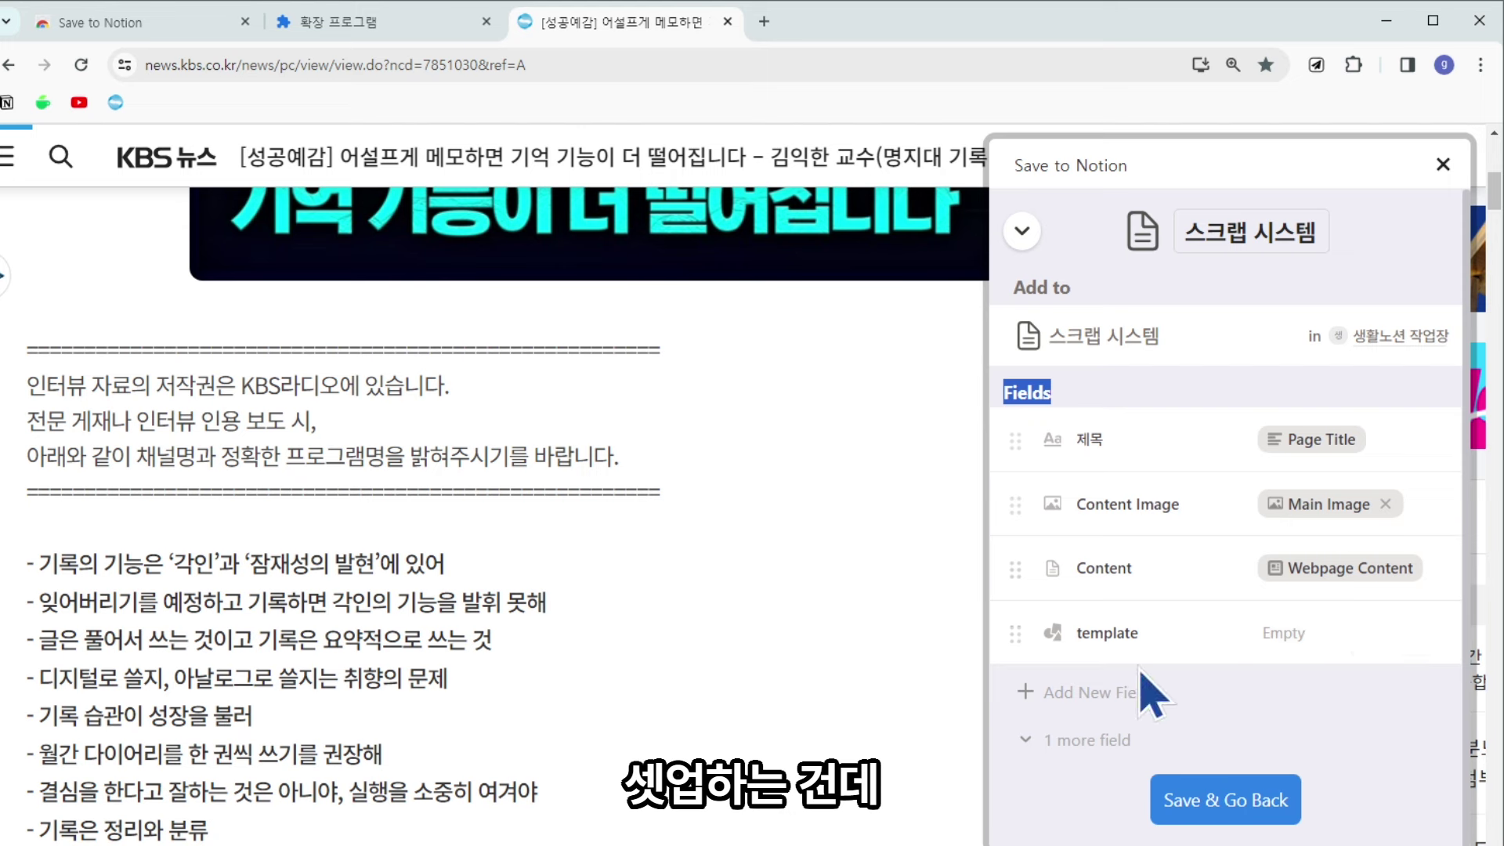
Expand the form's hidden URL field and compare it with the URL column of the Notion table.
click(1097, 741)
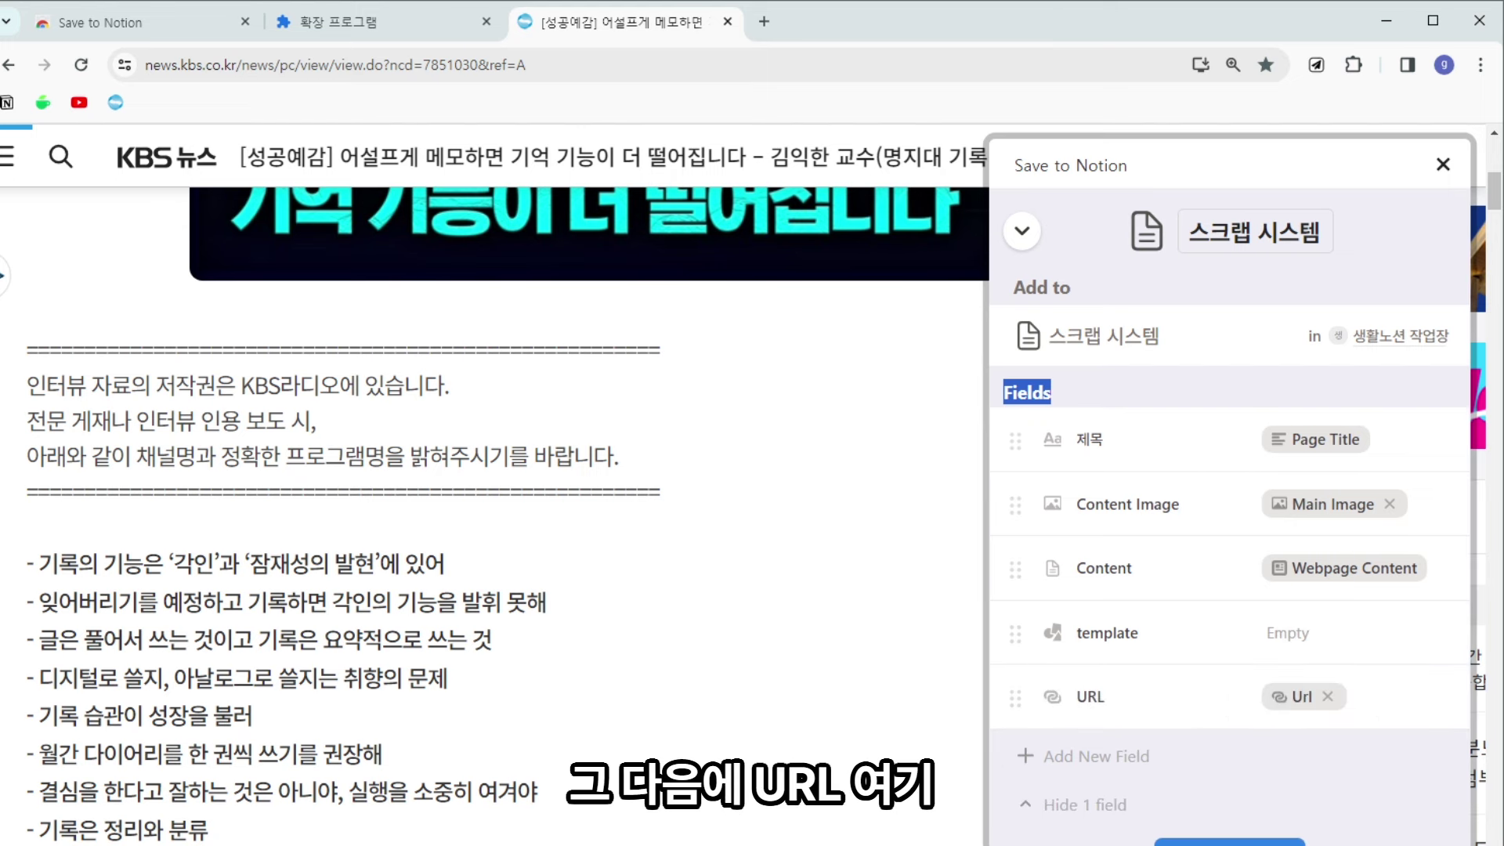
click(1096, 807)
click(1094, 748)
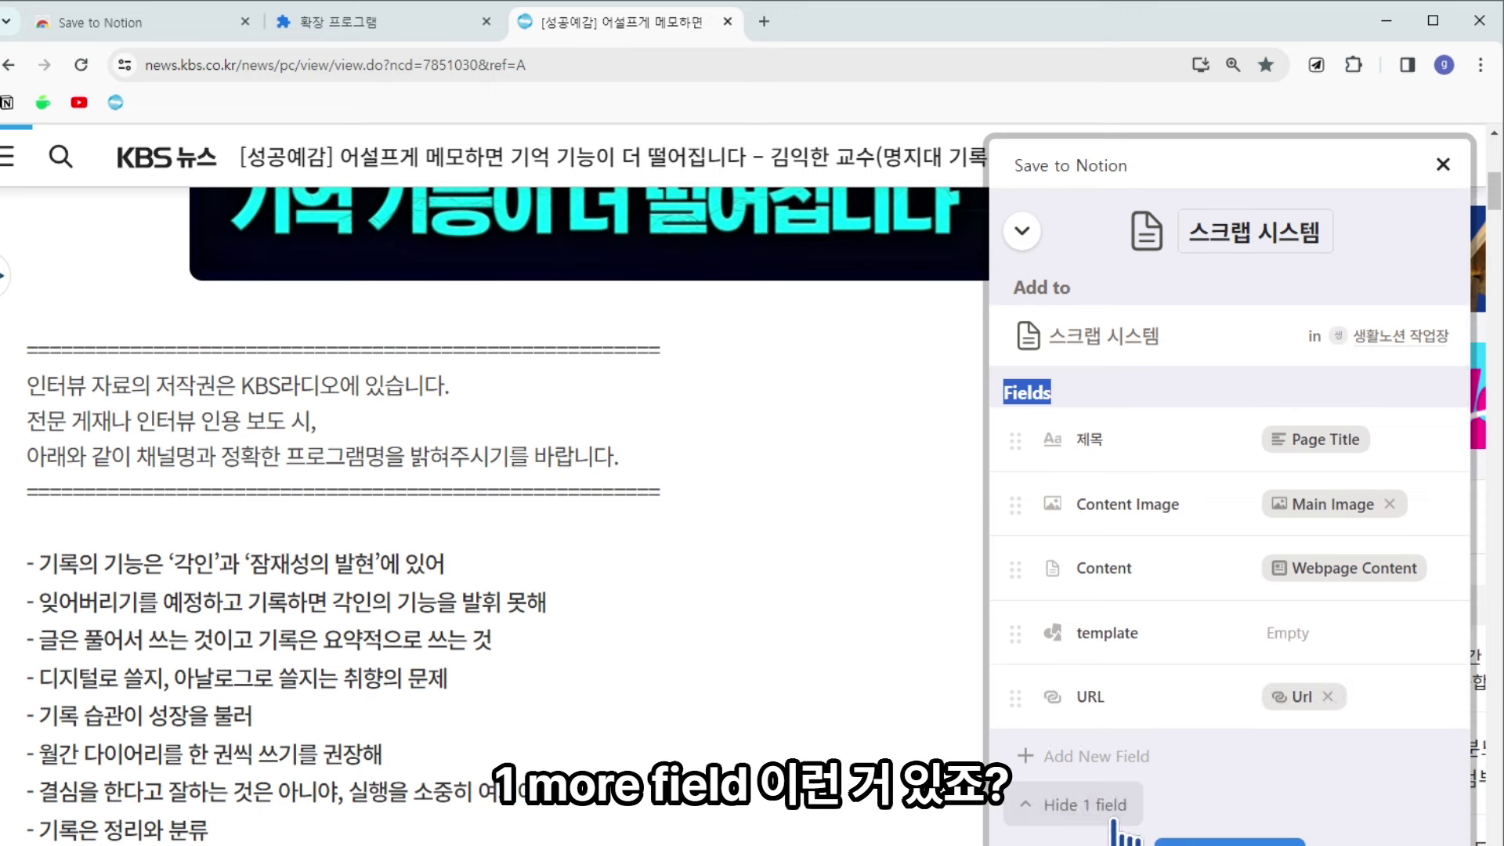
click(1112, 814)
click(1097, 740)
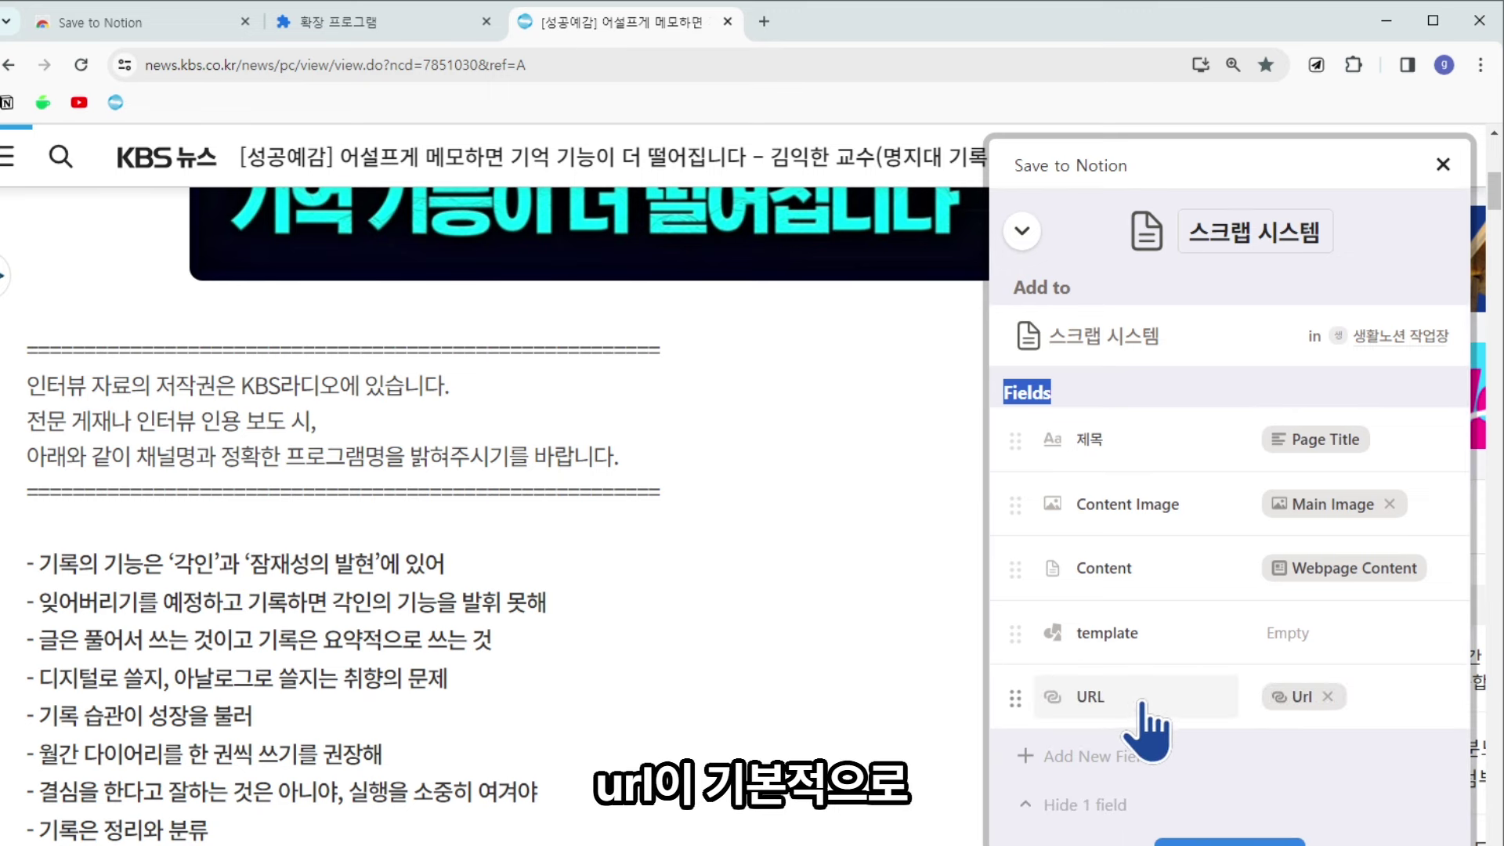
key(alt+Tab)
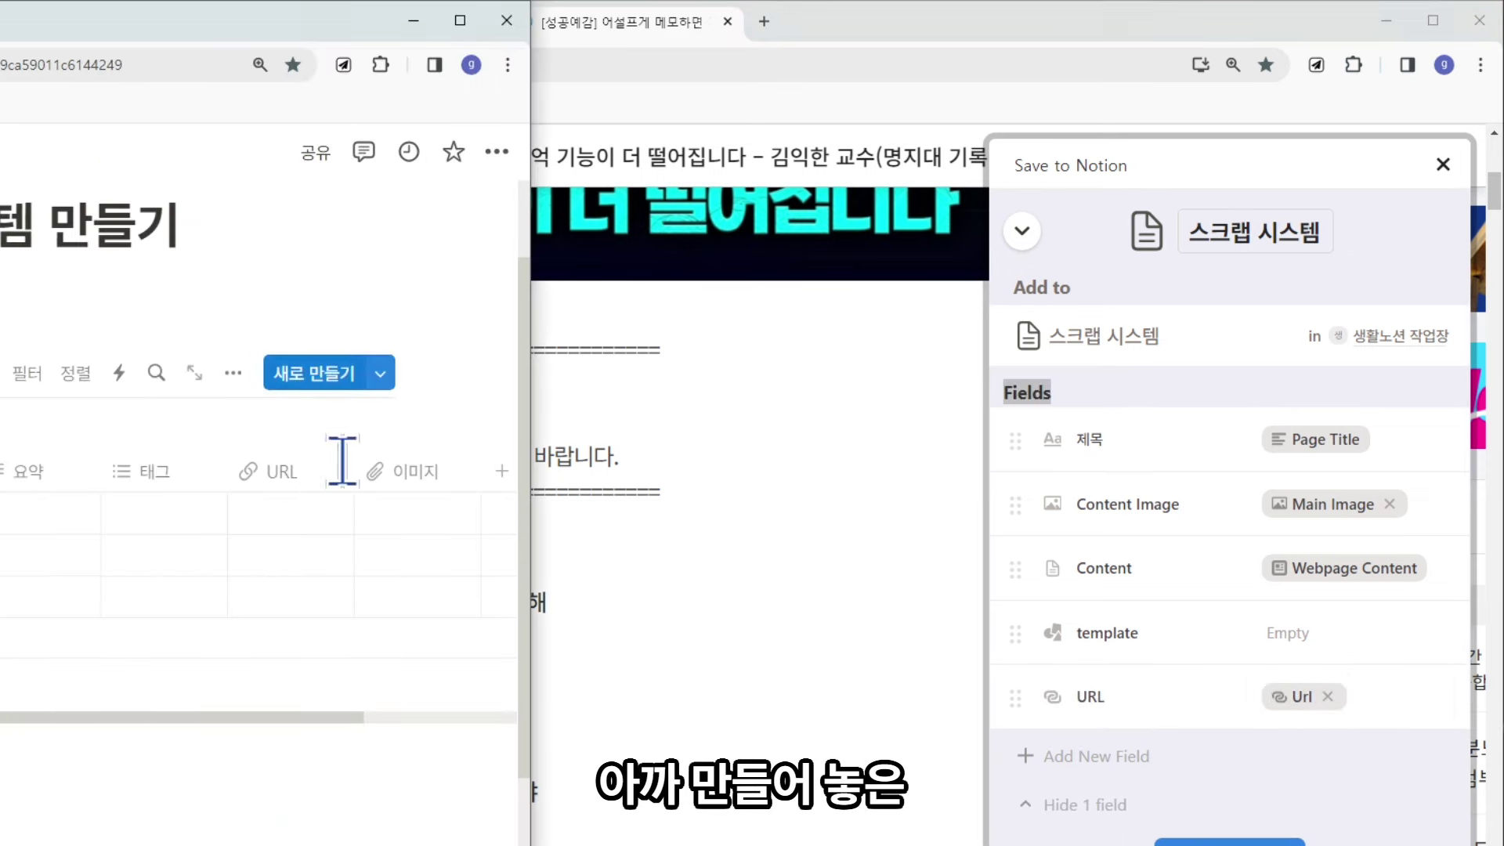
click(1422, 780)
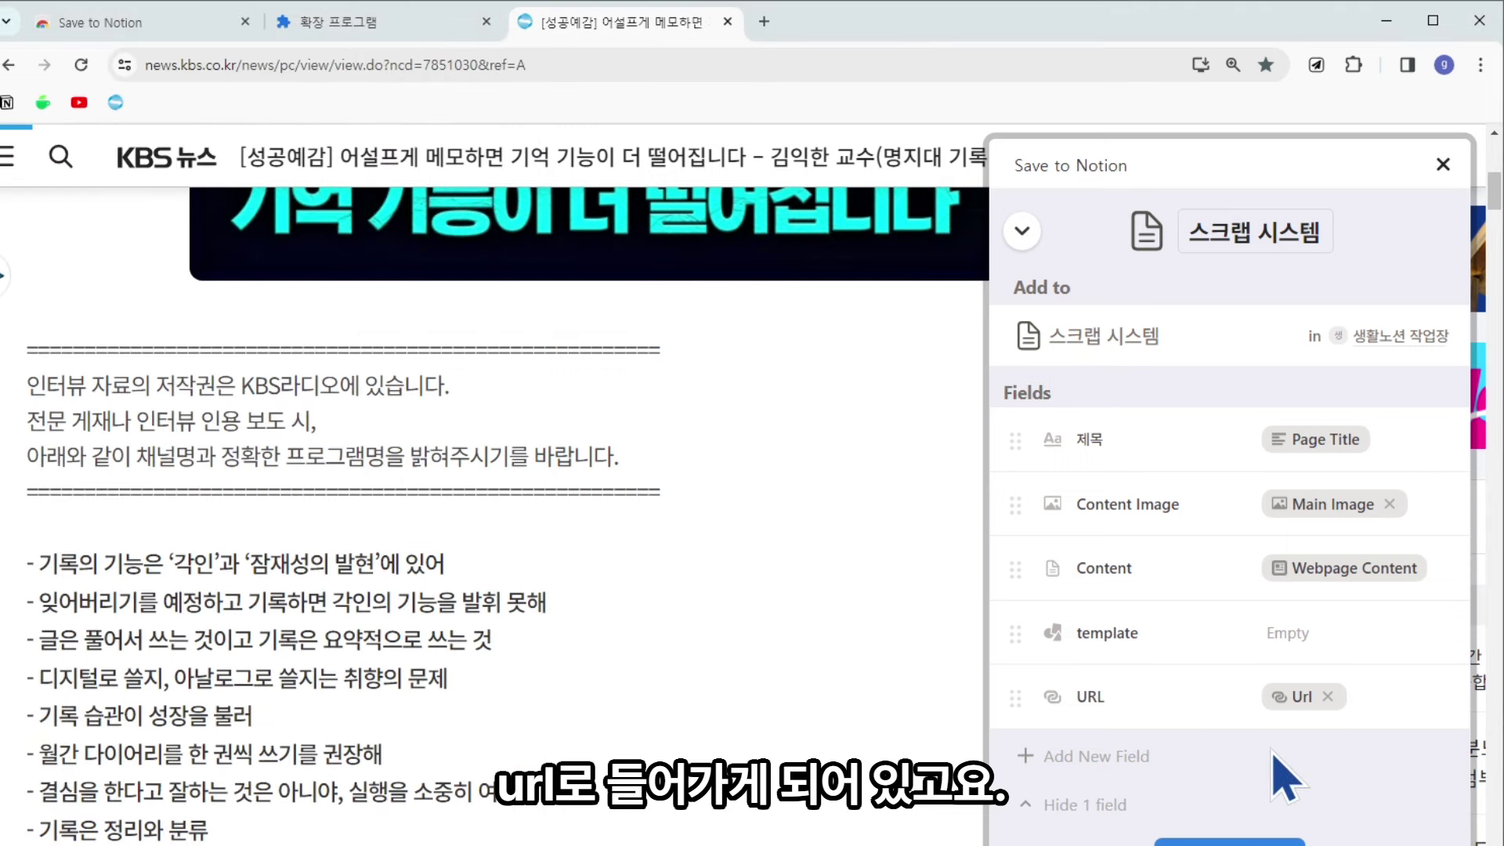
Add the 요약, 태그 and 이미지 properties as new fields in the form.
key(alt+Tab)
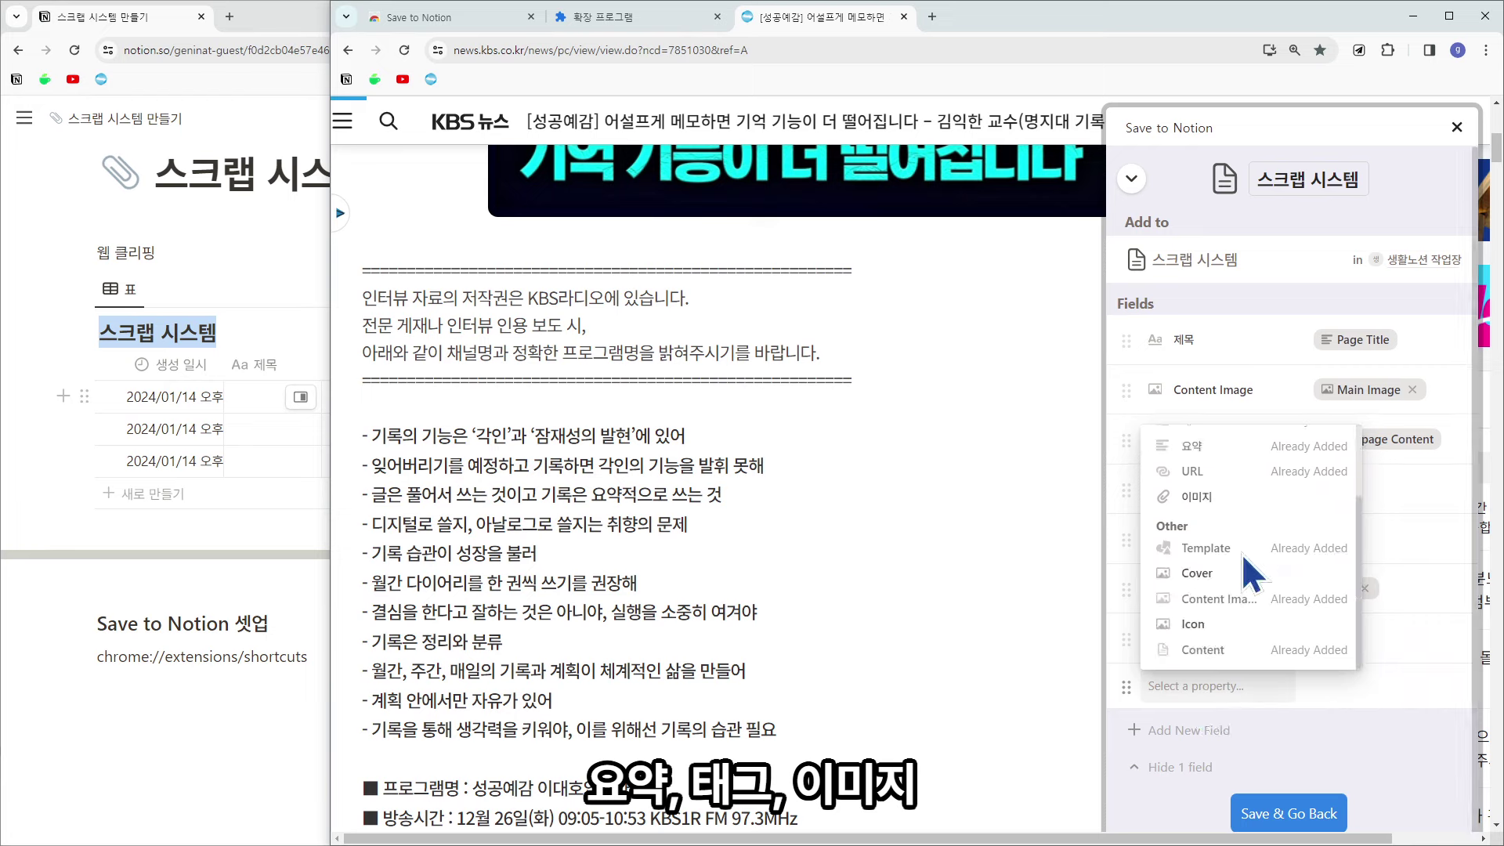
click(1203, 489)
scroll(1353, 567, down, 1)
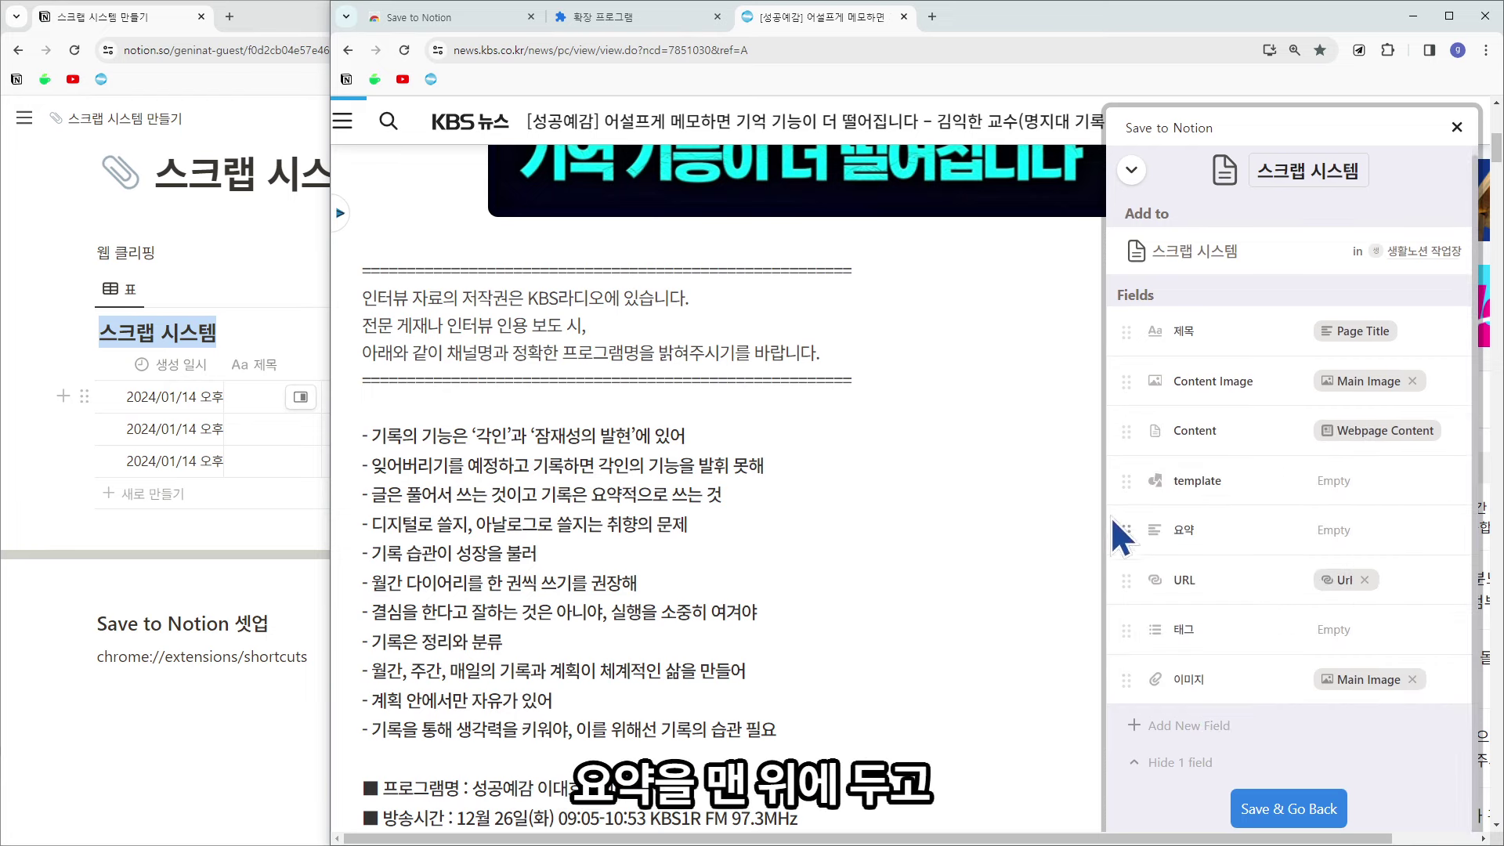
Reorder the form fields so 요약, 태그, URL and 이미지 follow Content, with template last.
mouse_move(1120, 531)
mouse_down()
mouse_move(1118, 502)
mouse_move(1119, 517)
mouse_up()
drag(1126, 631, 1126, 531)
drag(1126, 580, 1127, 680)
scroll(1284, 509, up, 3)
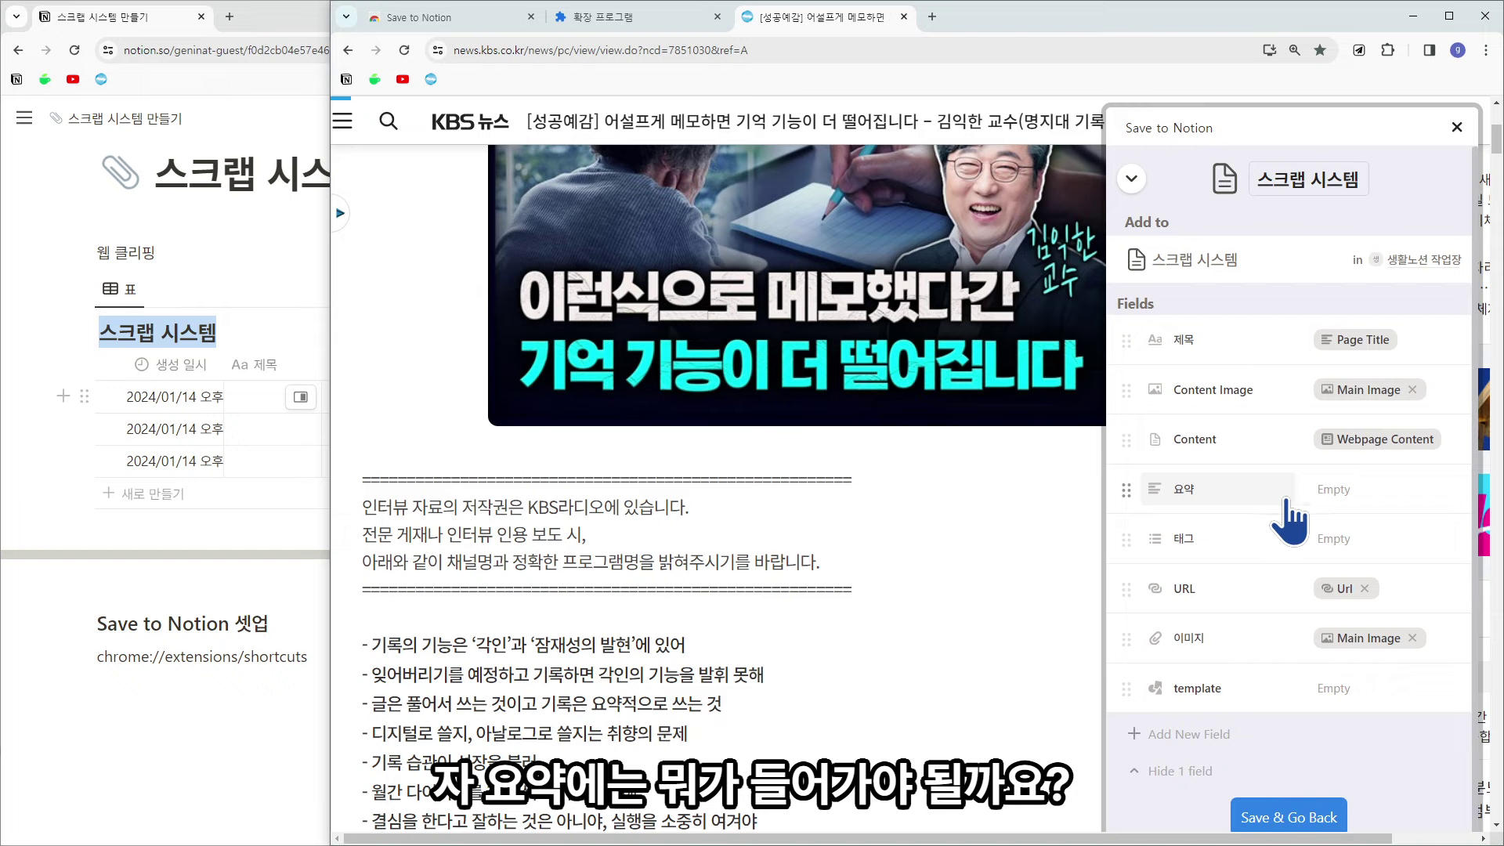
Examine the value options for the form's 요약 and 태그 fields and the 태그 options in the Notion table.
click(1358, 493)
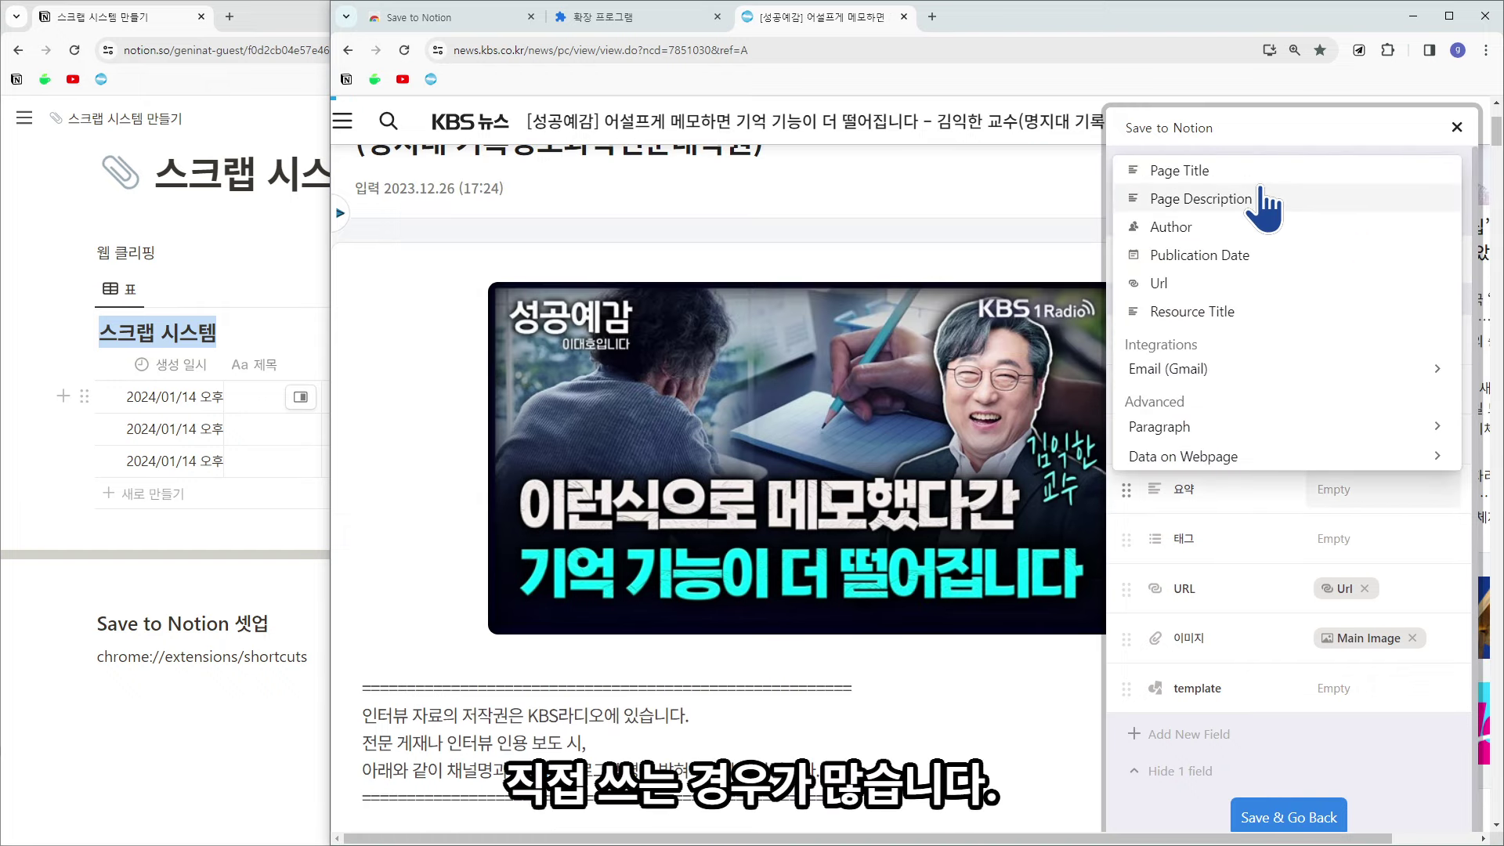
key(Escape)
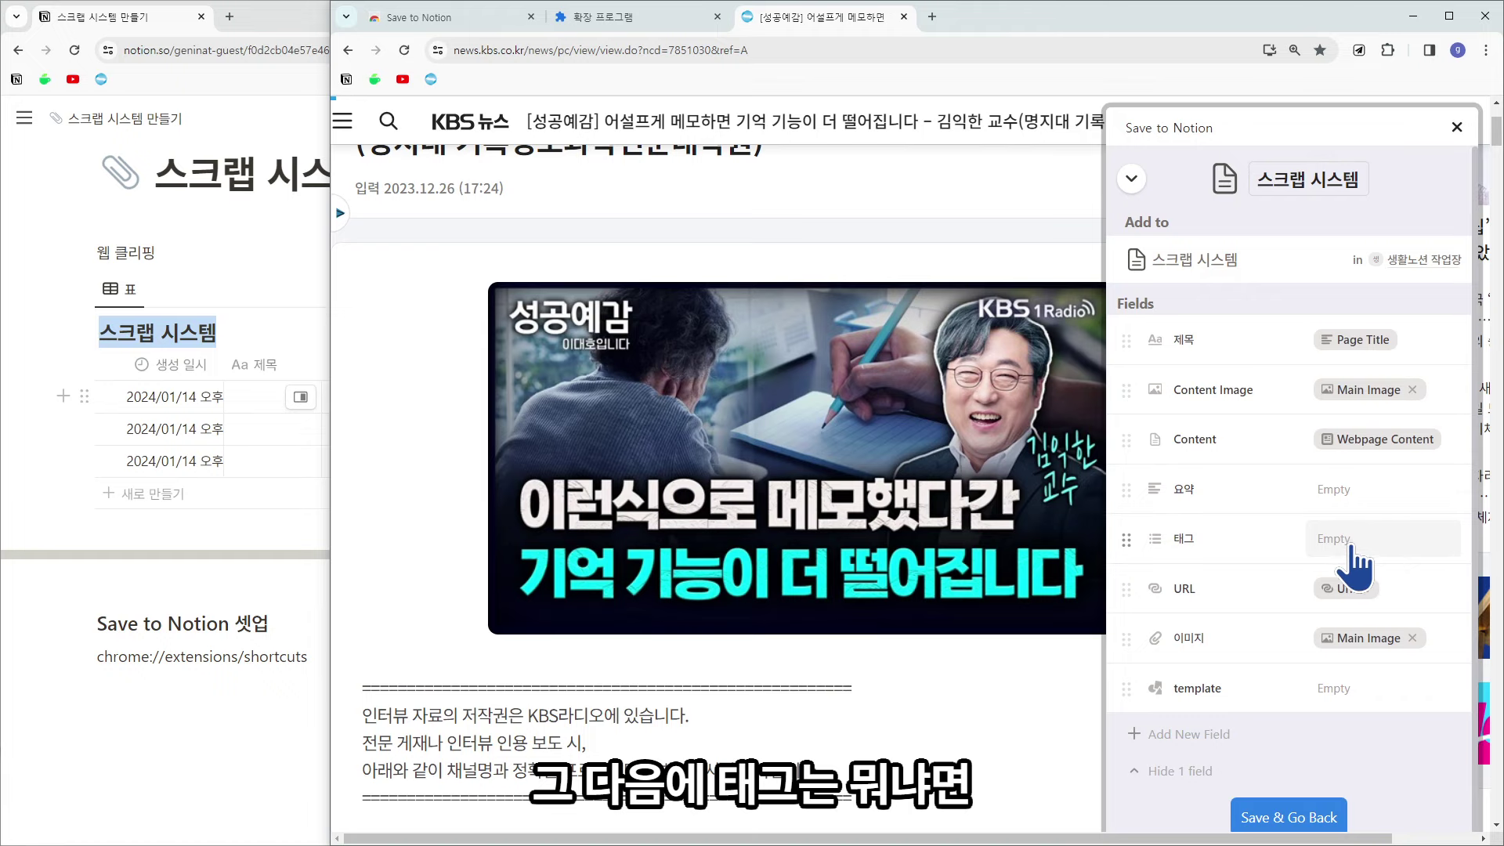
click(1381, 553)
click(222, 262)
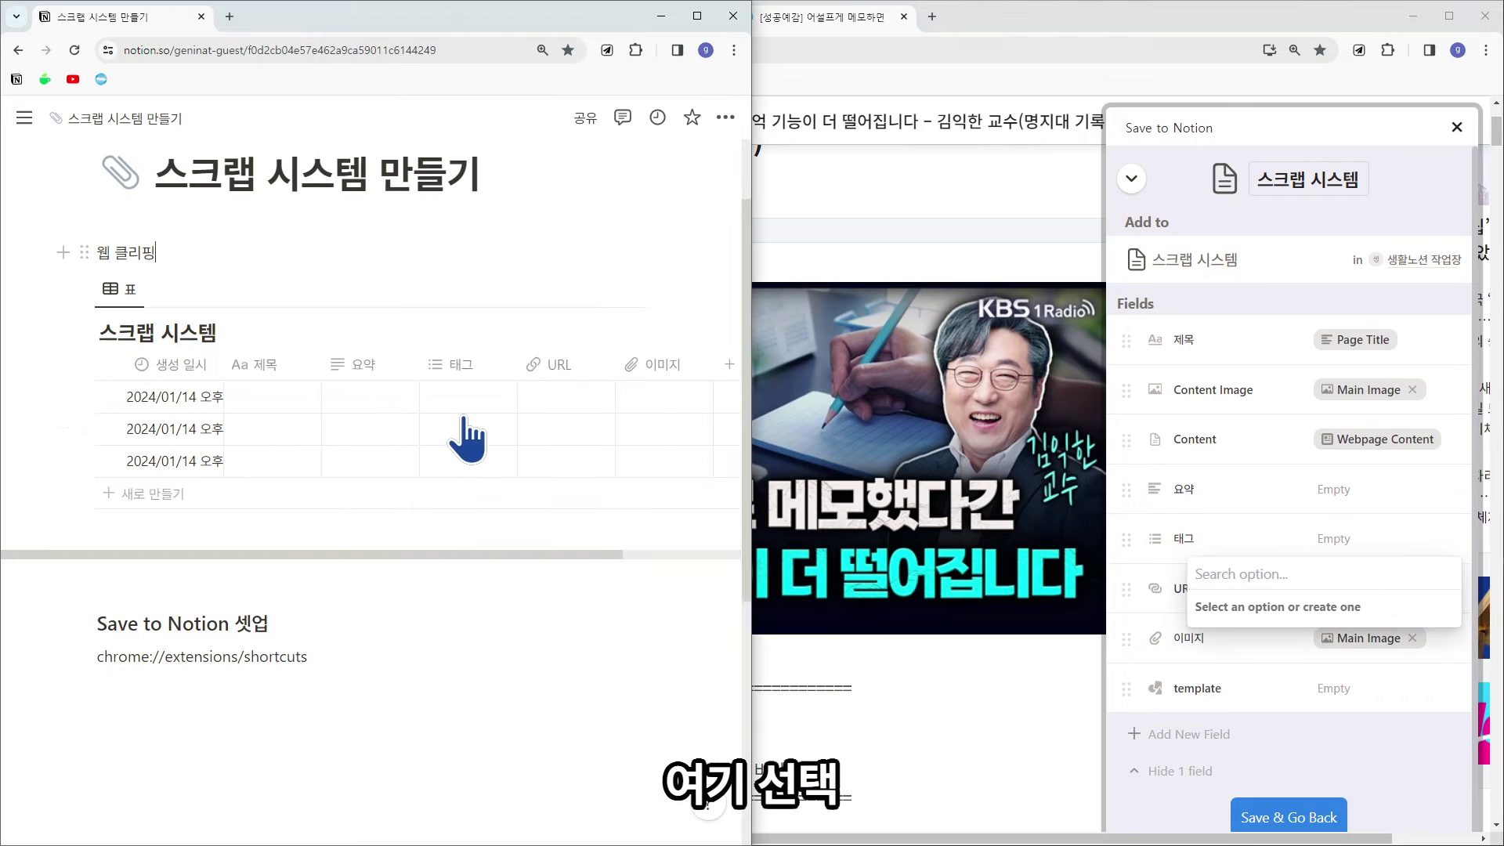
click(462, 397)
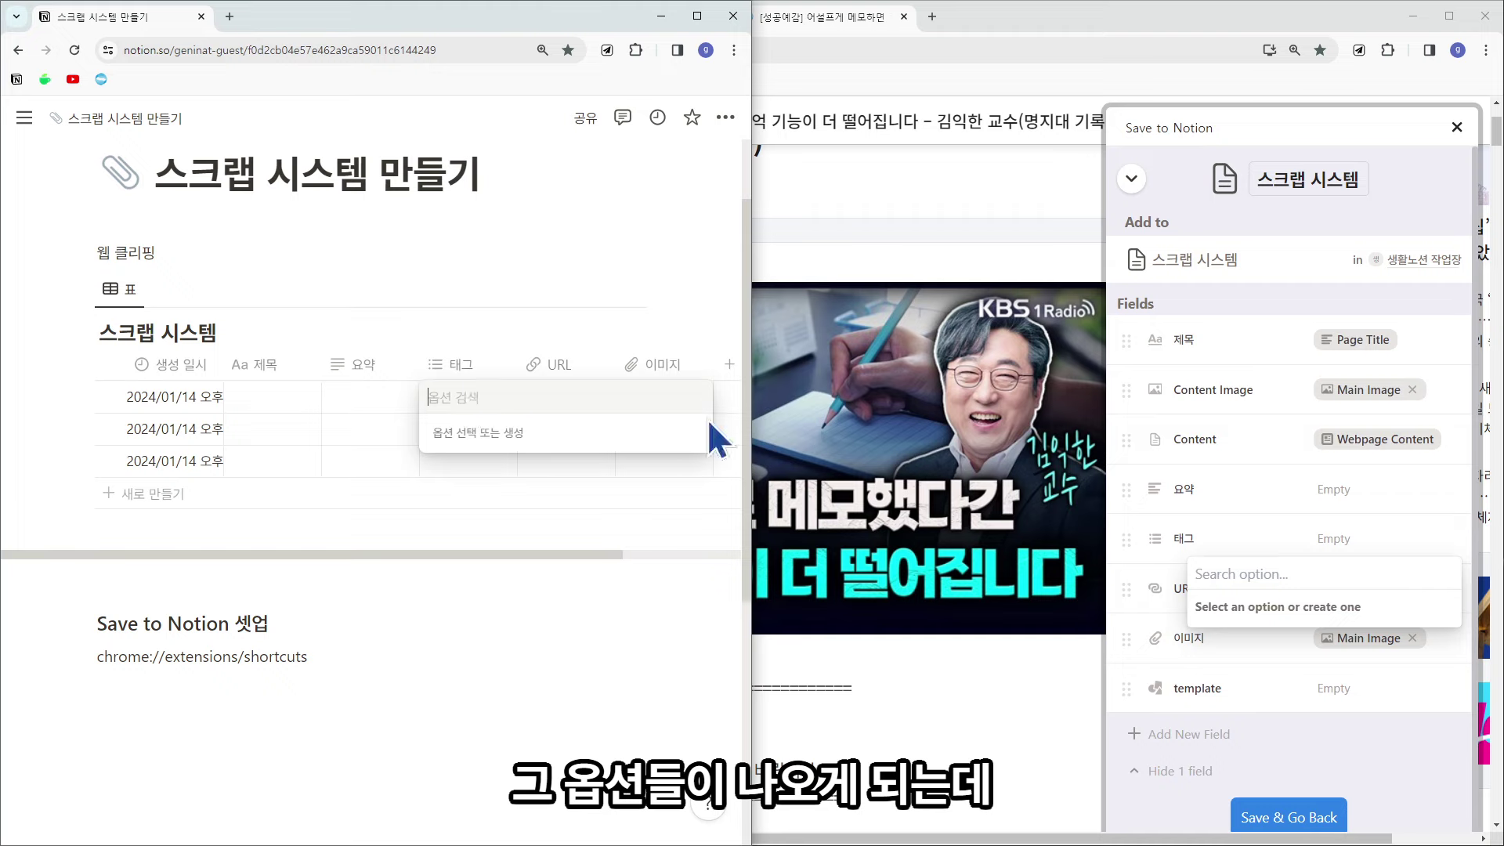
click(1347, 546)
click(1347, 542)
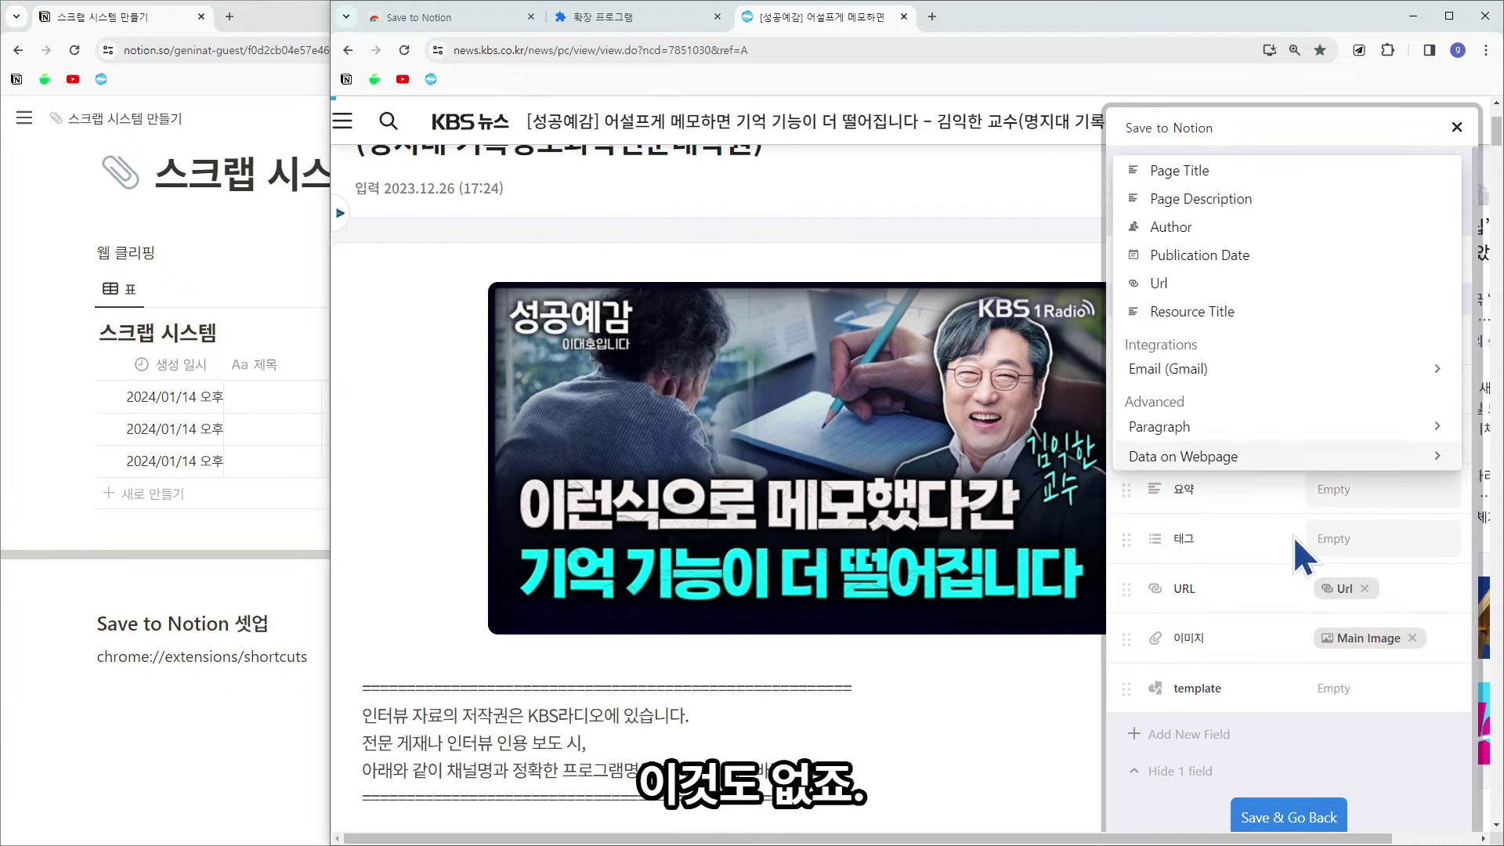
Rename the form as 기사 스크랩.
click(1289, 539)
click(1293, 262)
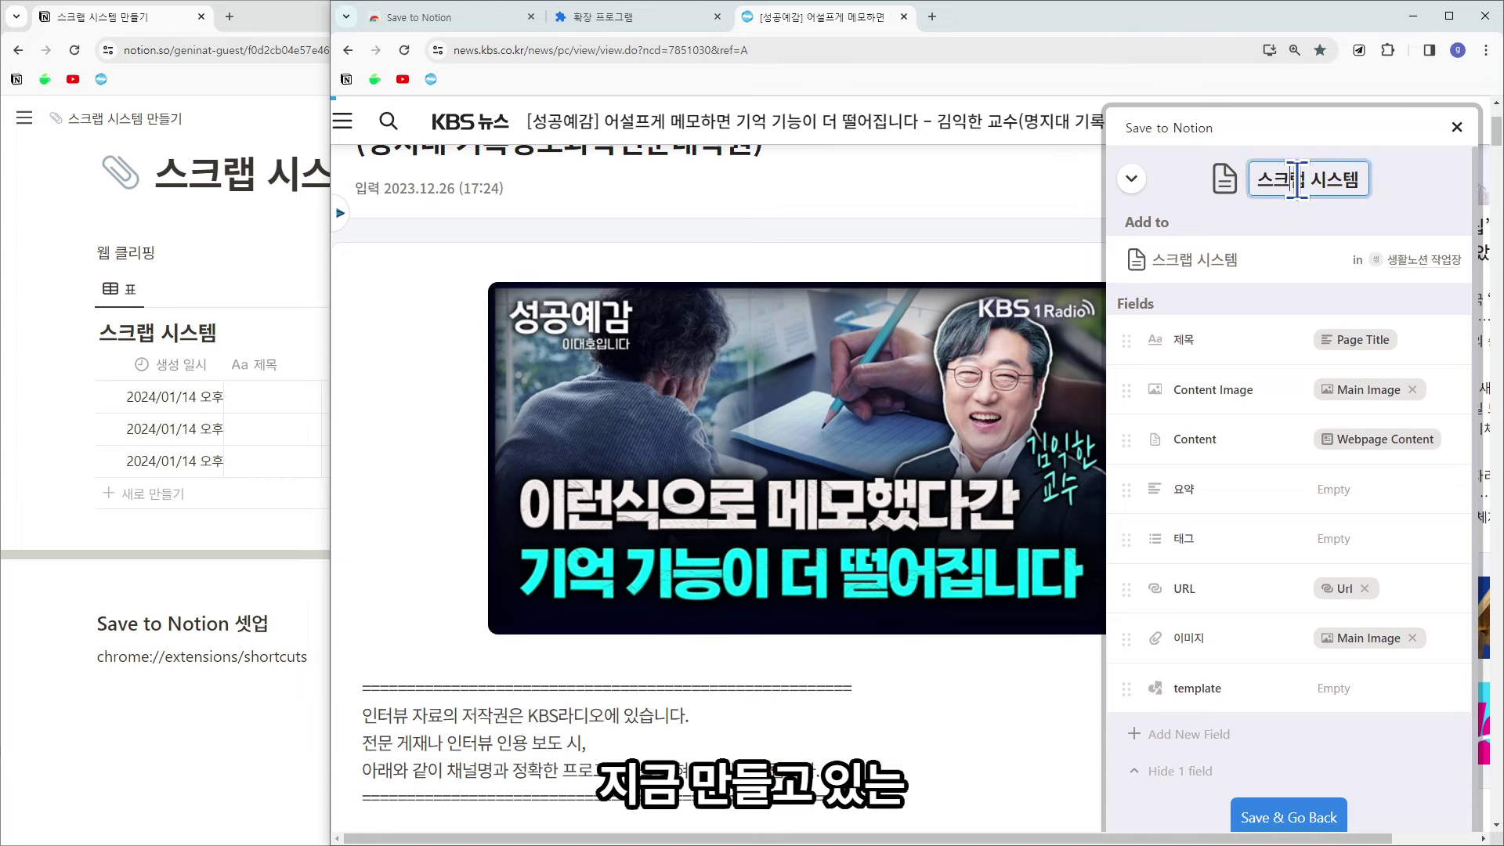
drag(1255, 179, 1427, 181)
text(슼)
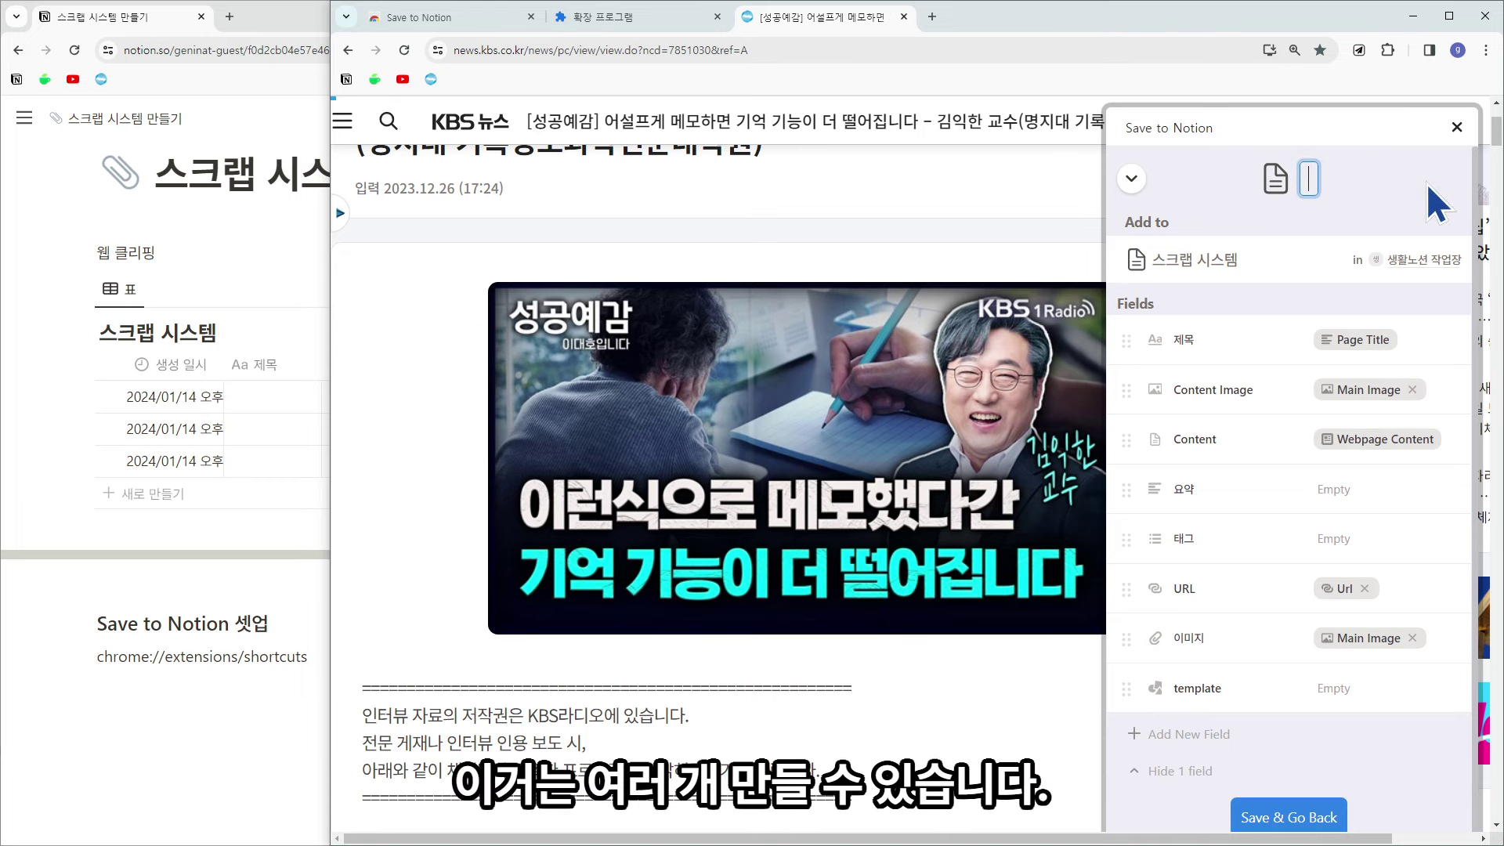
text(크랩 시스템)
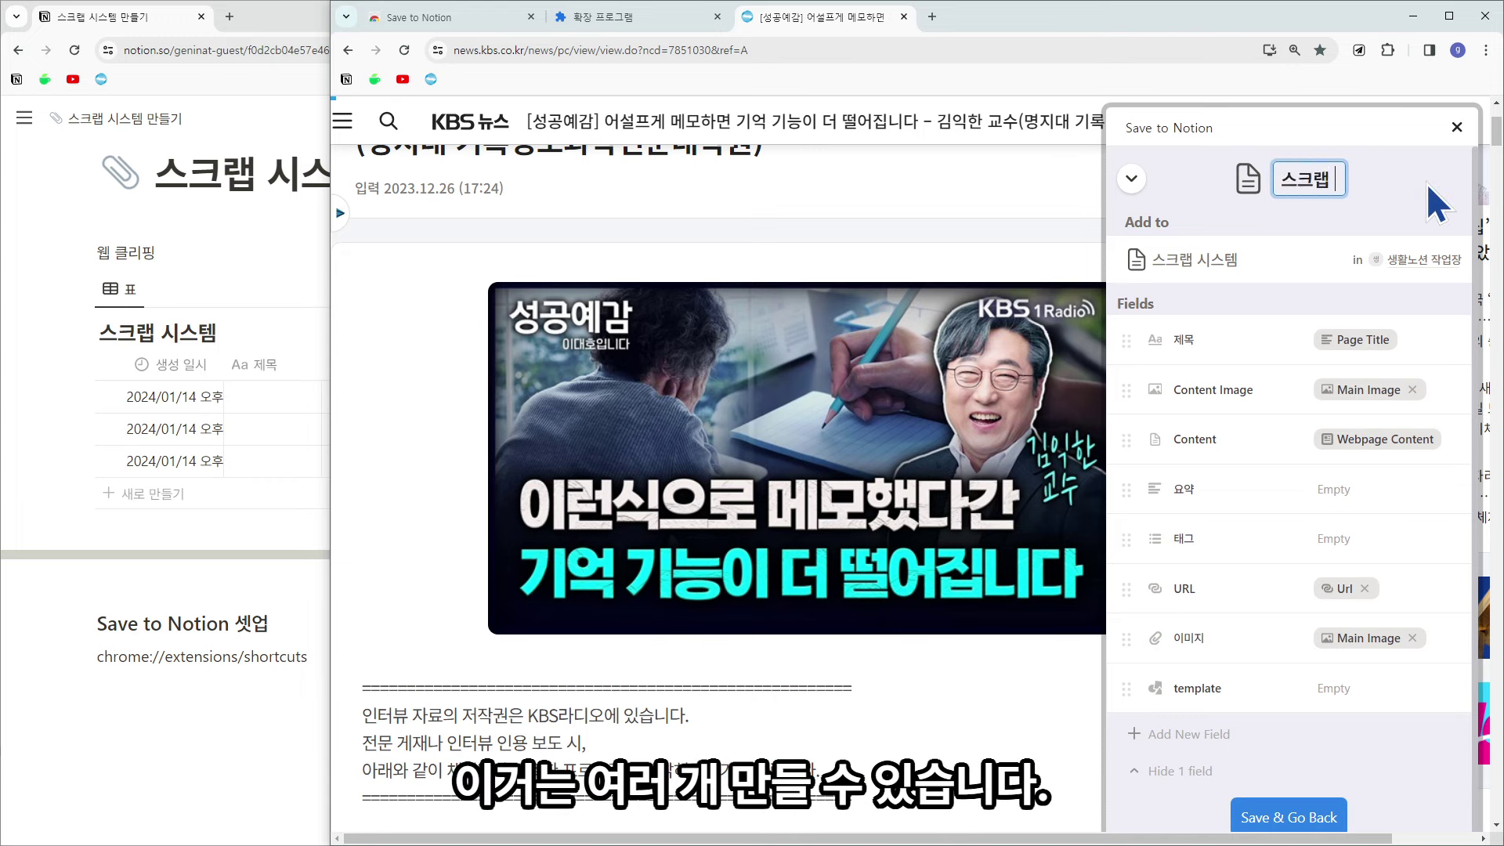
key(ctrl+a)
text(기사 스크랩)
Set the form's 태그 field to the value 뉴스기사.
click(1334, 538)
text(뉴스기사)
key(Return)
Shorten the form's name to 스크랩.
drag(1335, 179, 1264, 180)
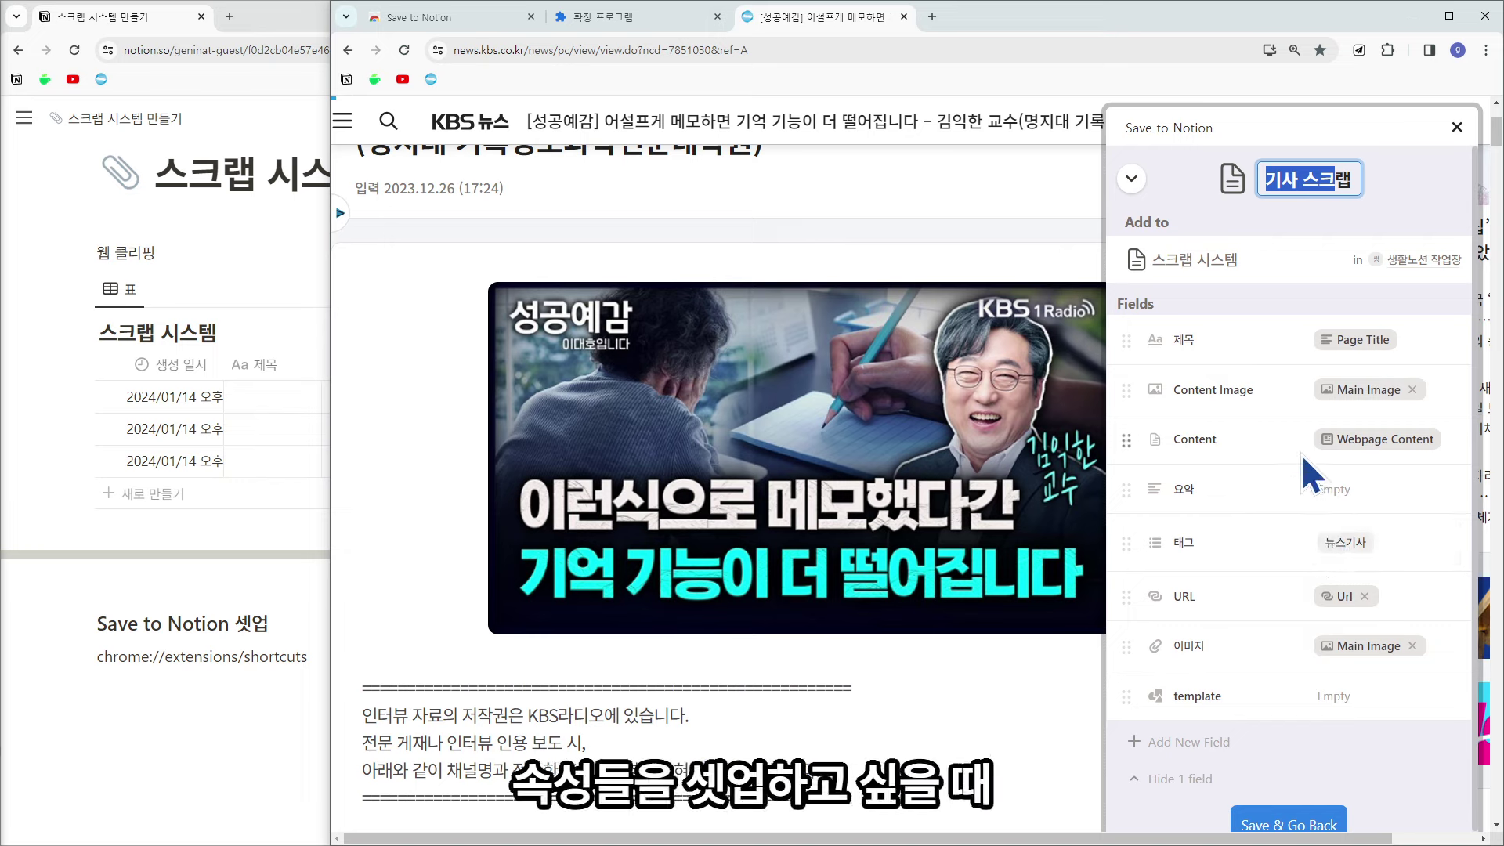
click(1232, 179)
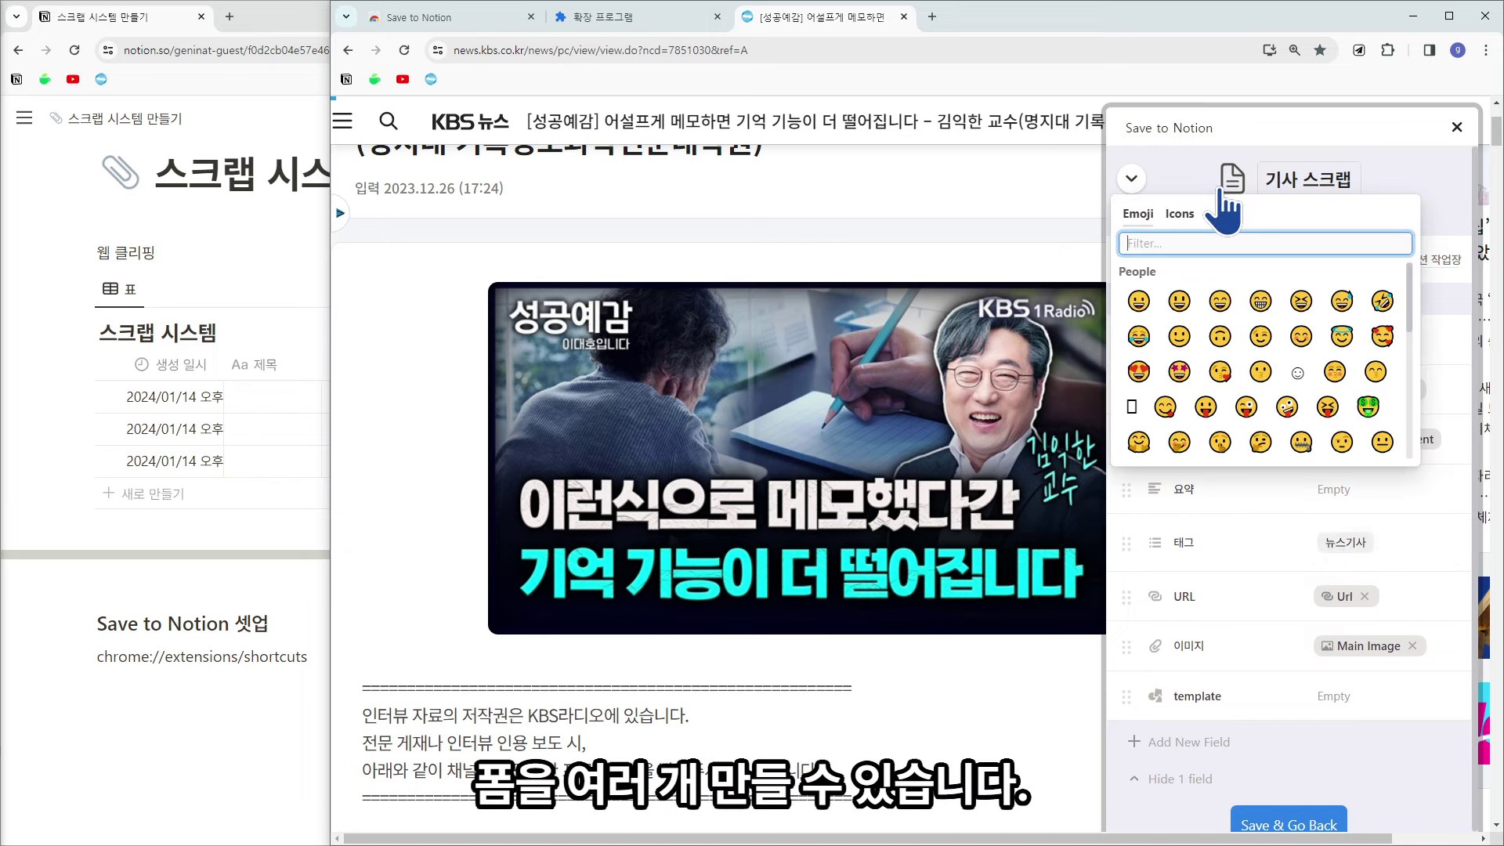
click(1181, 166)
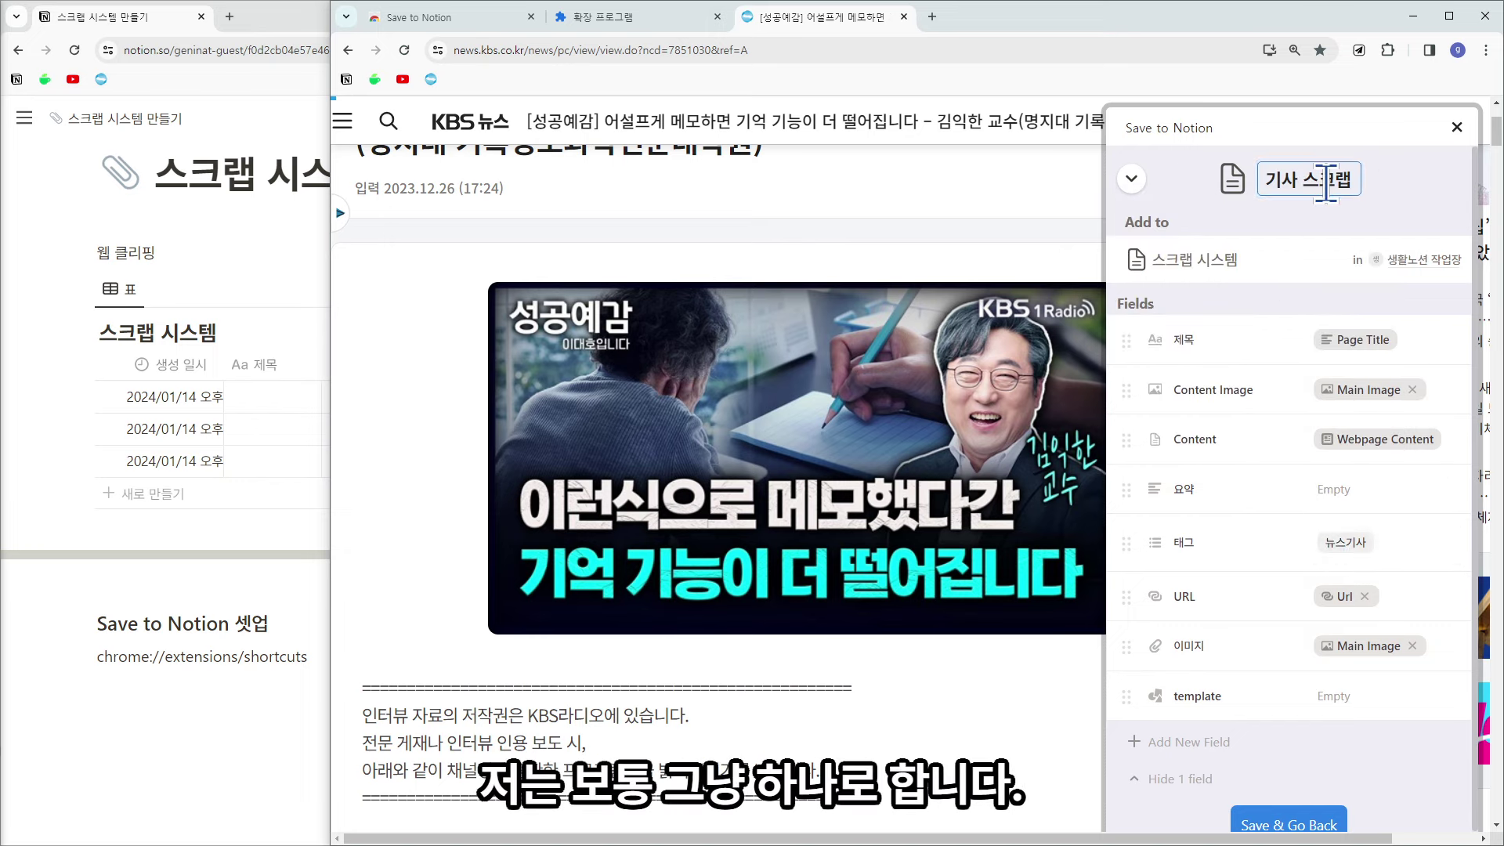
click(1262, 179)
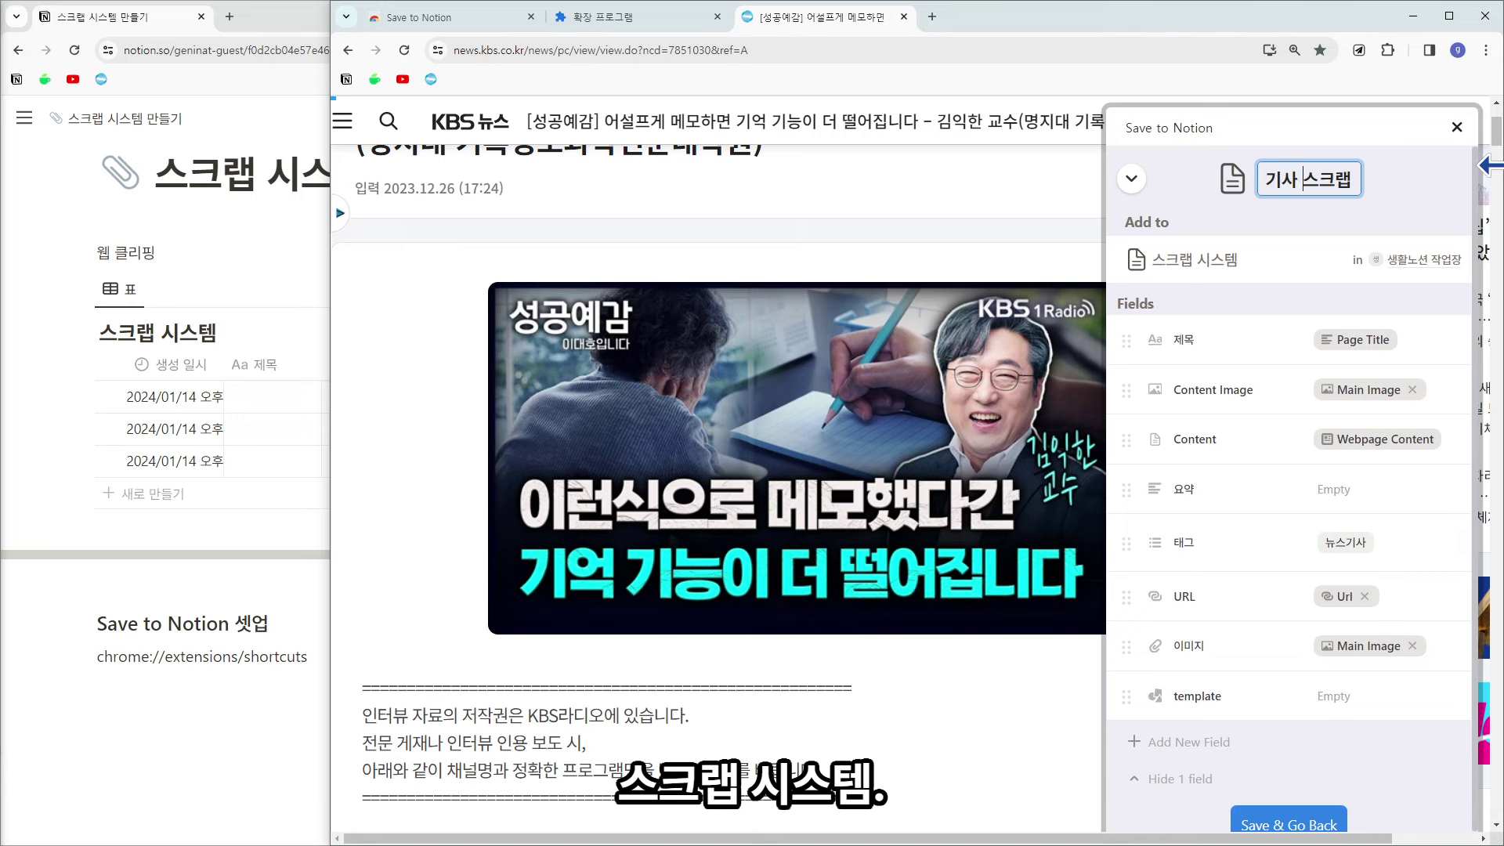
key(BackSpace)
key(BackSpace)
key(BackSpace)
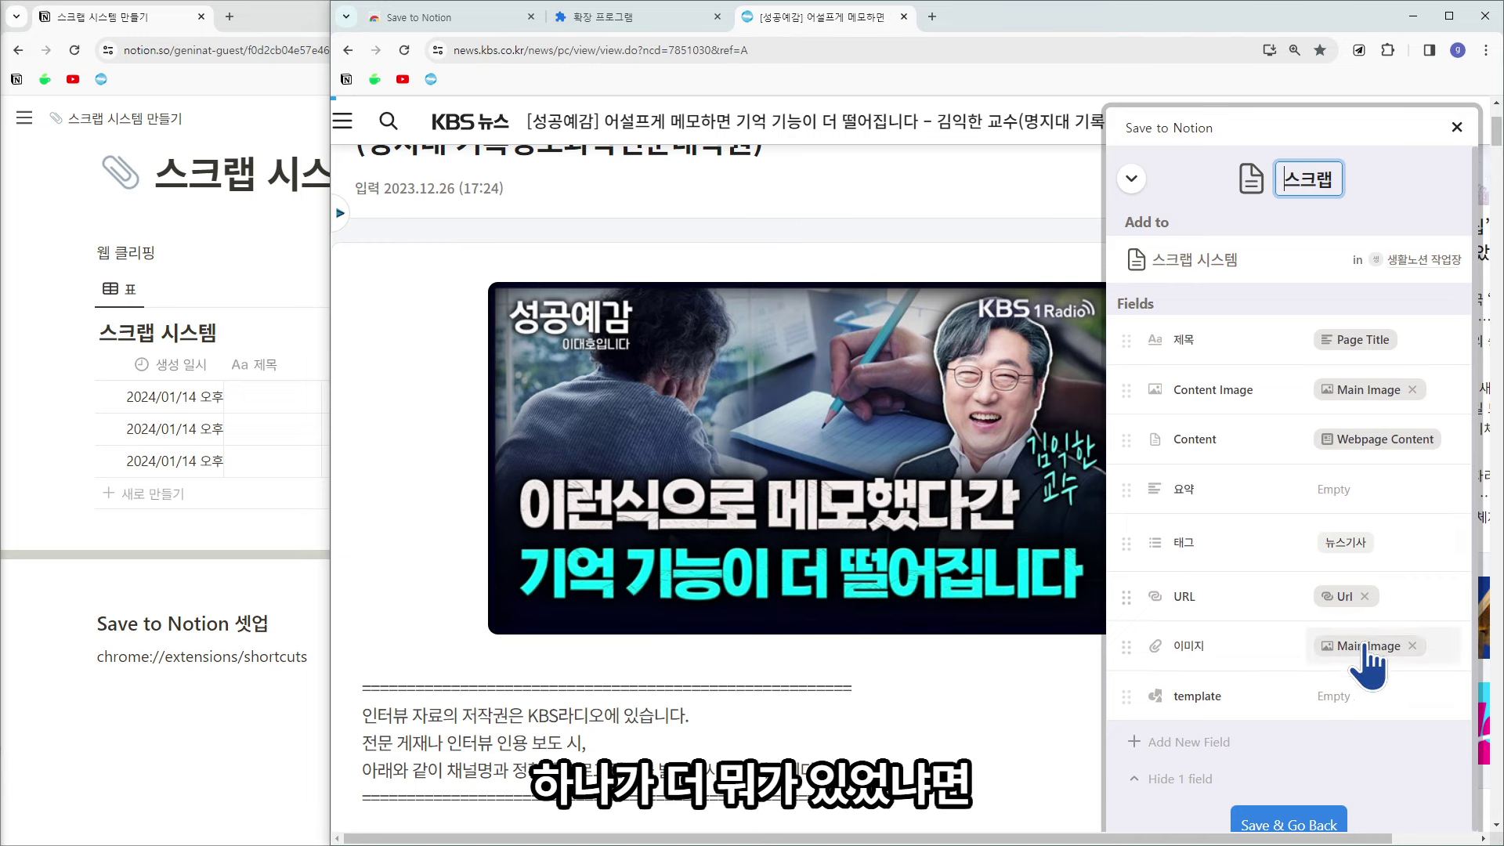
Try Page Screenshot as the source of the form's 이미지 field and restore Main Image.
click(1442, 649)
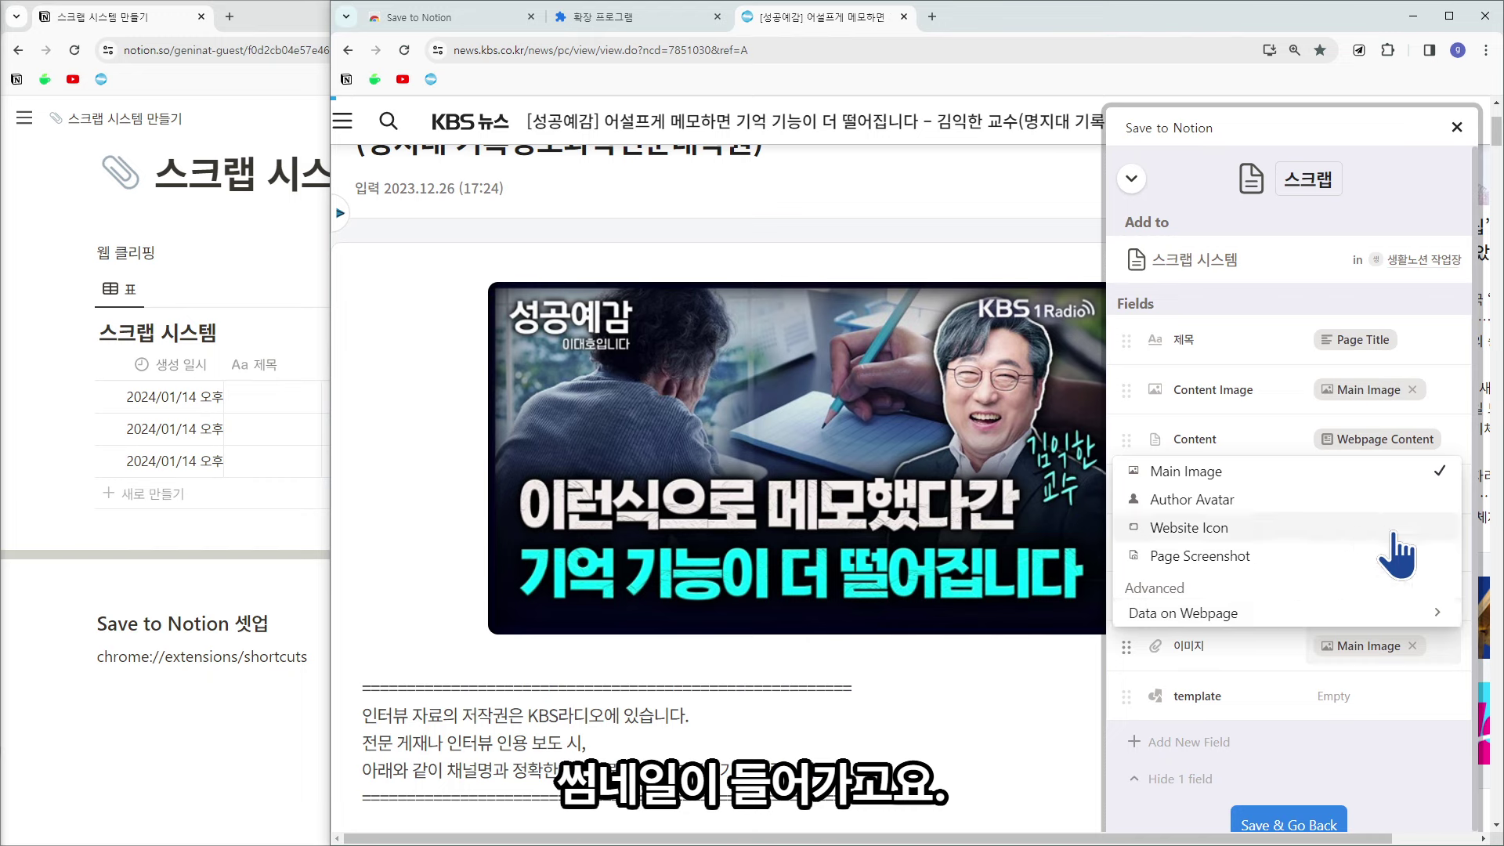
click(1207, 556)
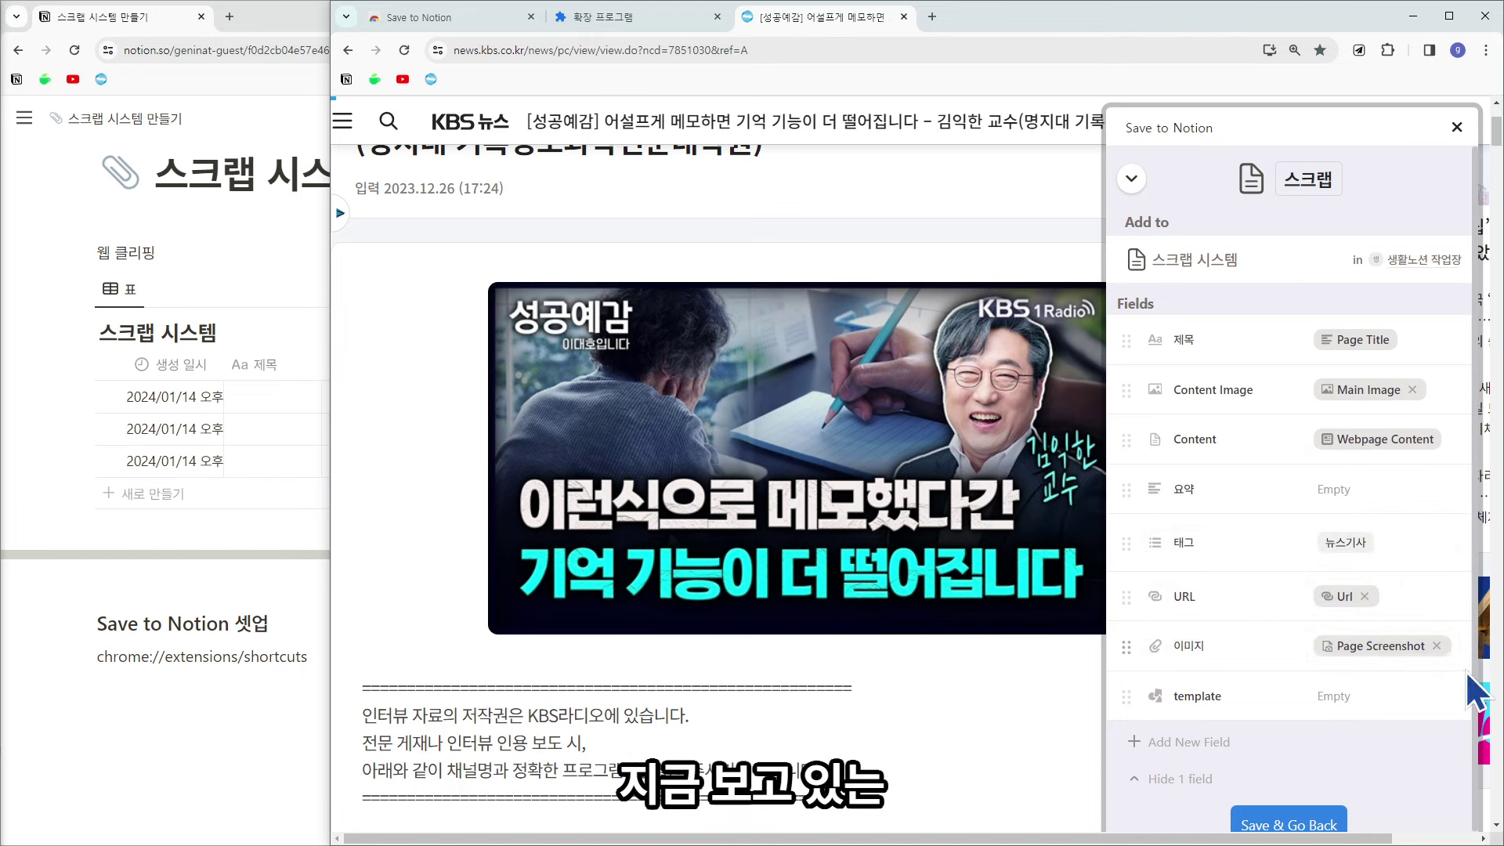
click(1381, 647)
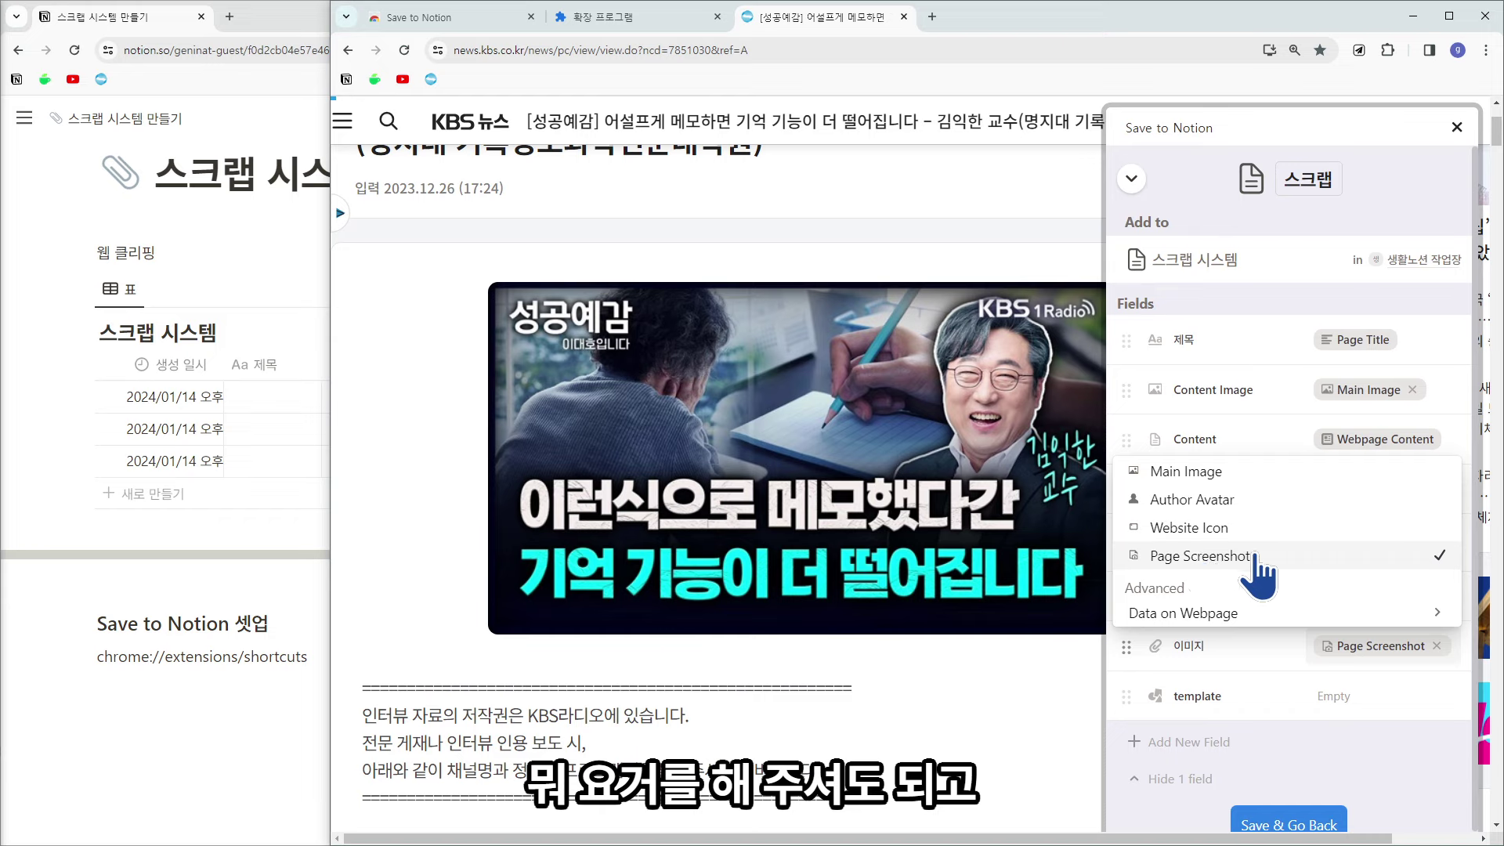
click(1184, 472)
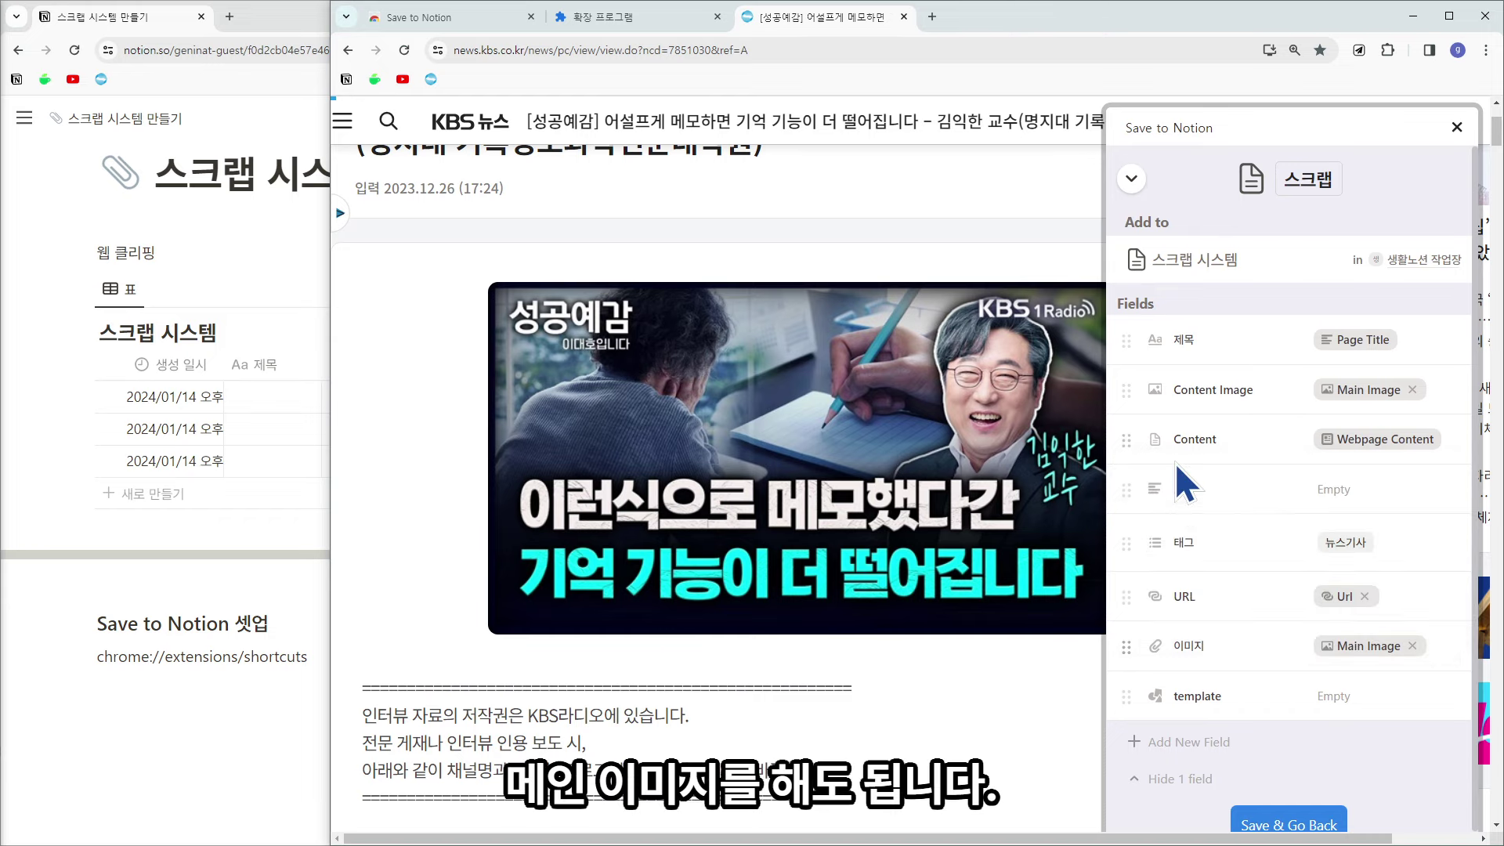
Save the form's configuration and return to the form list.
scroll(1300, 432, down, 1)
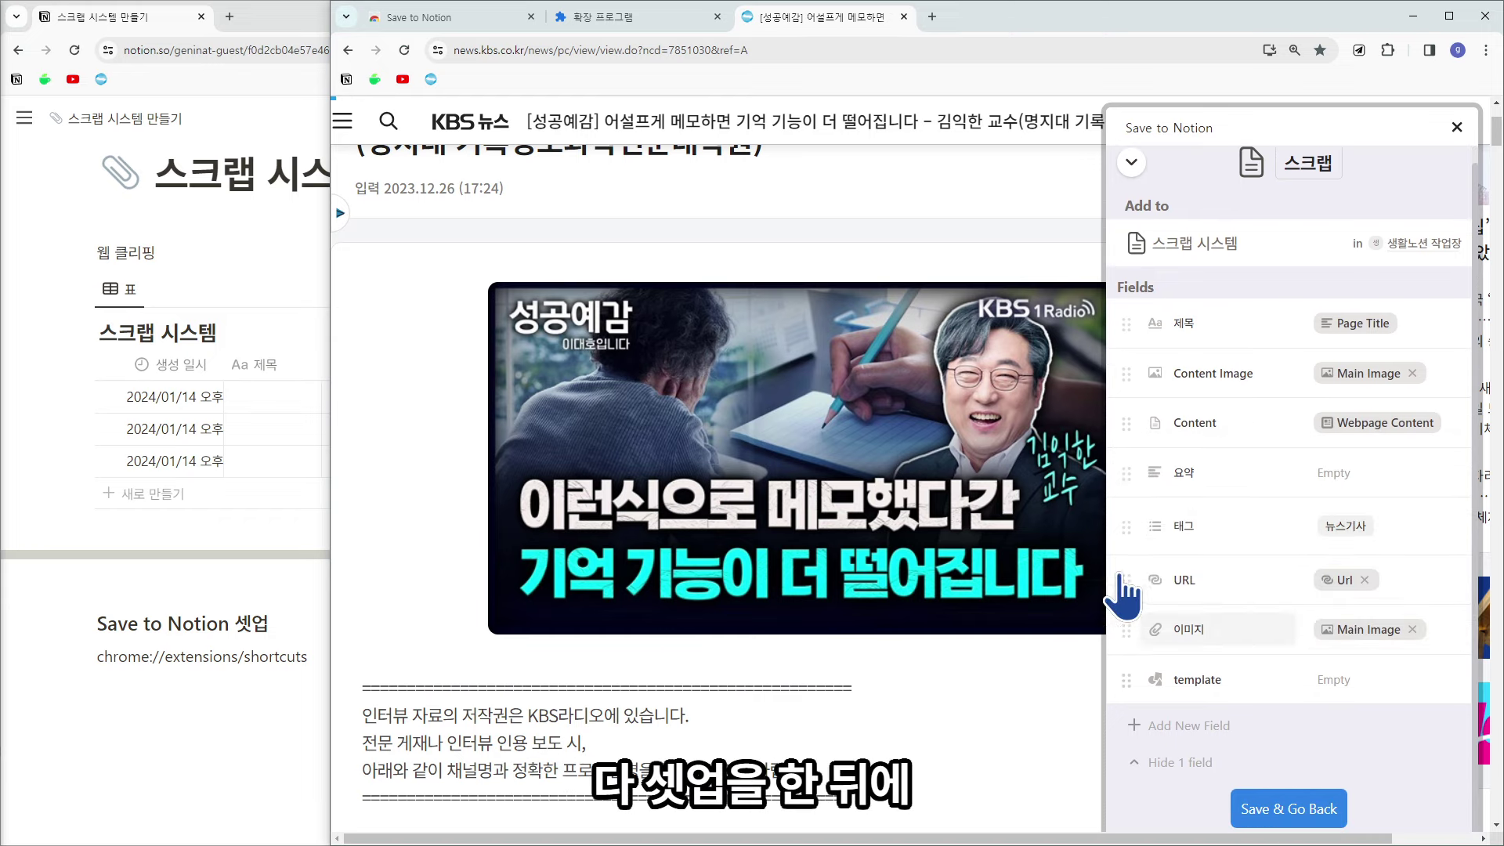
click(1288, 809)
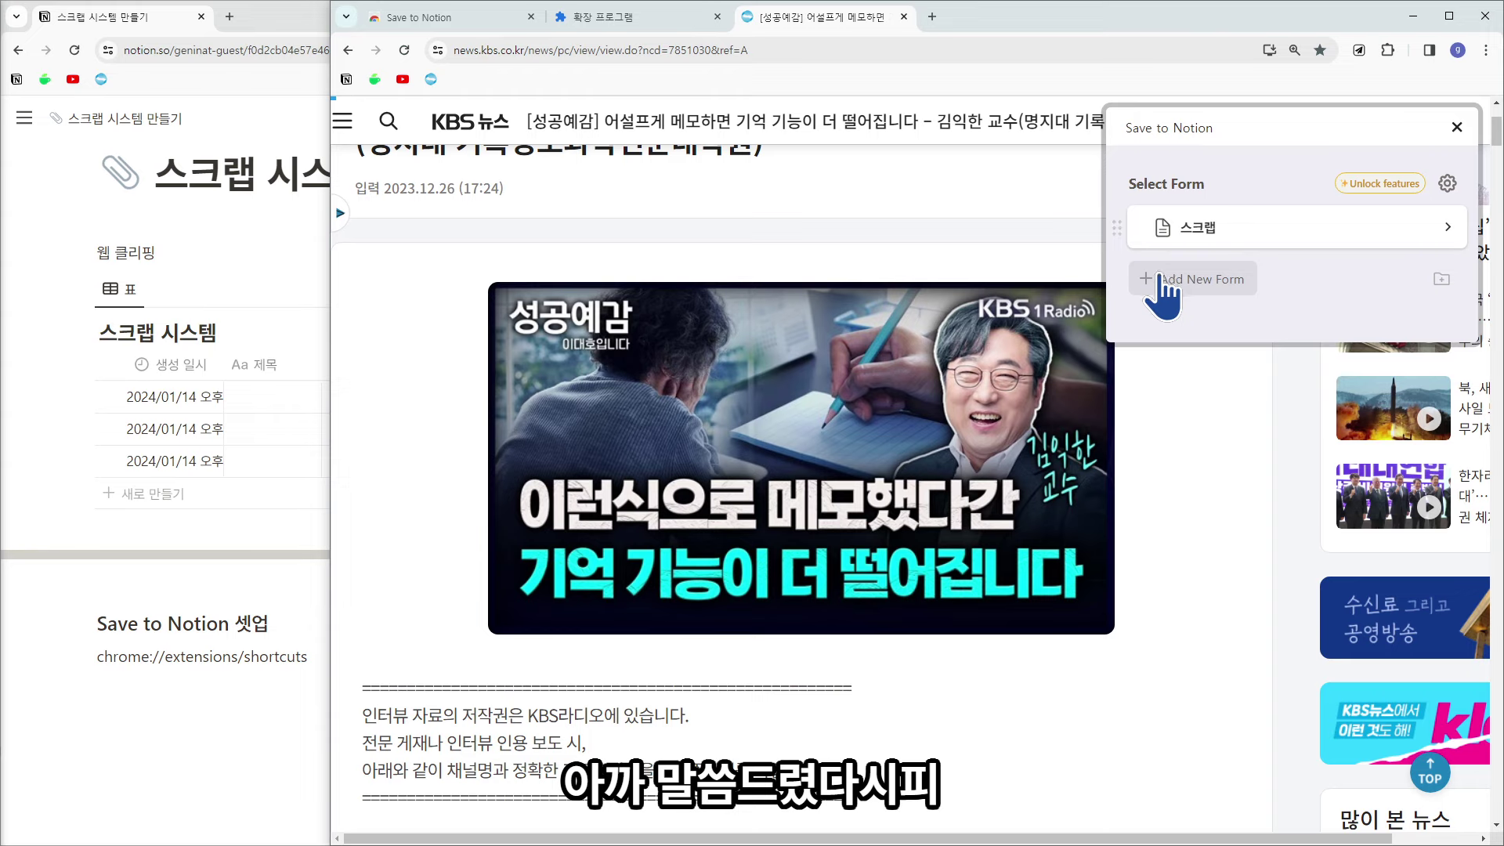
click(1218, 283)
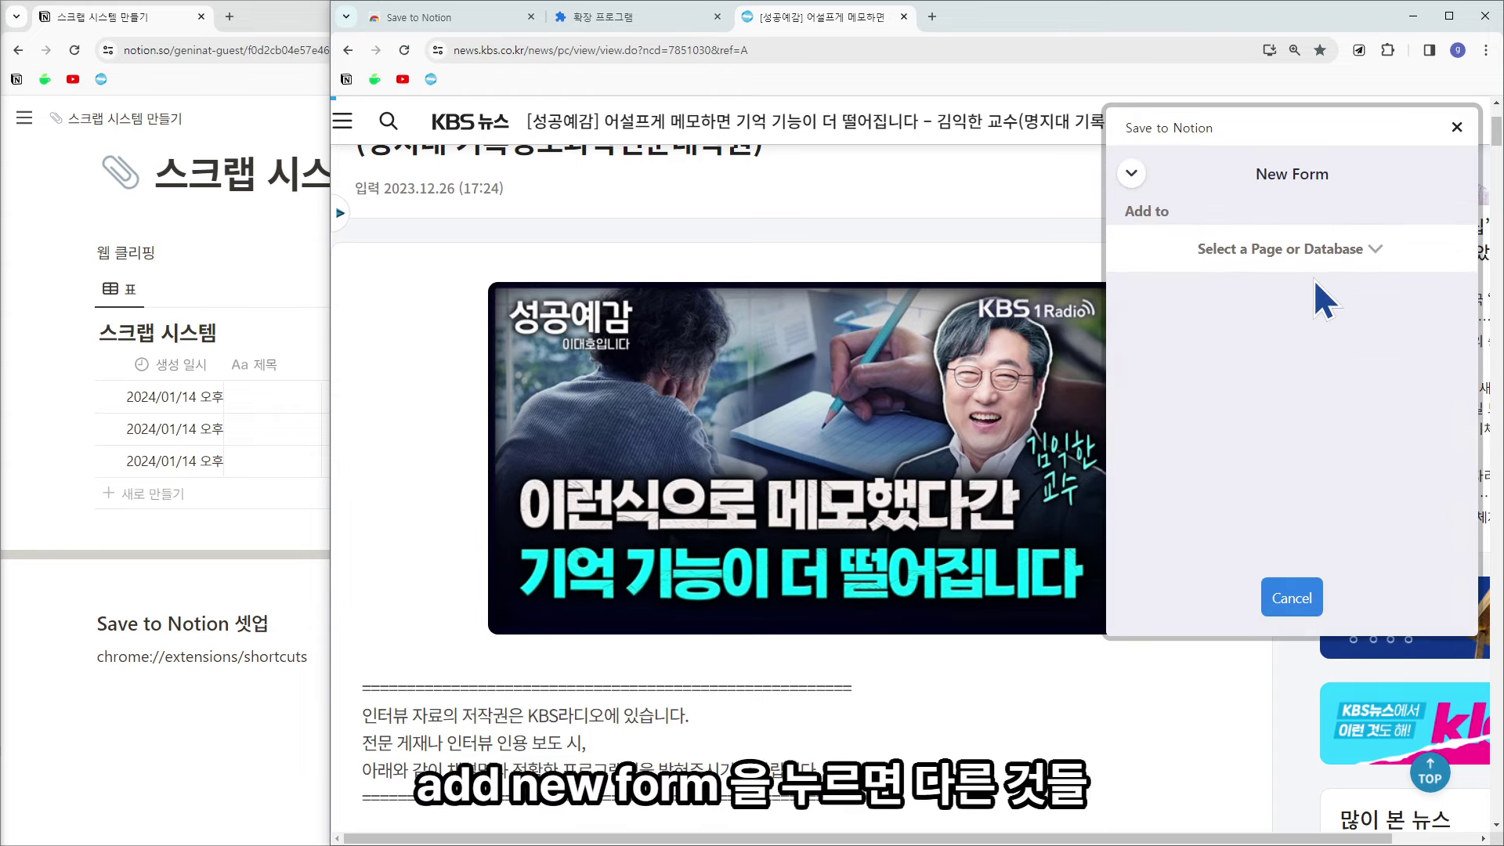
click(1312, 249)
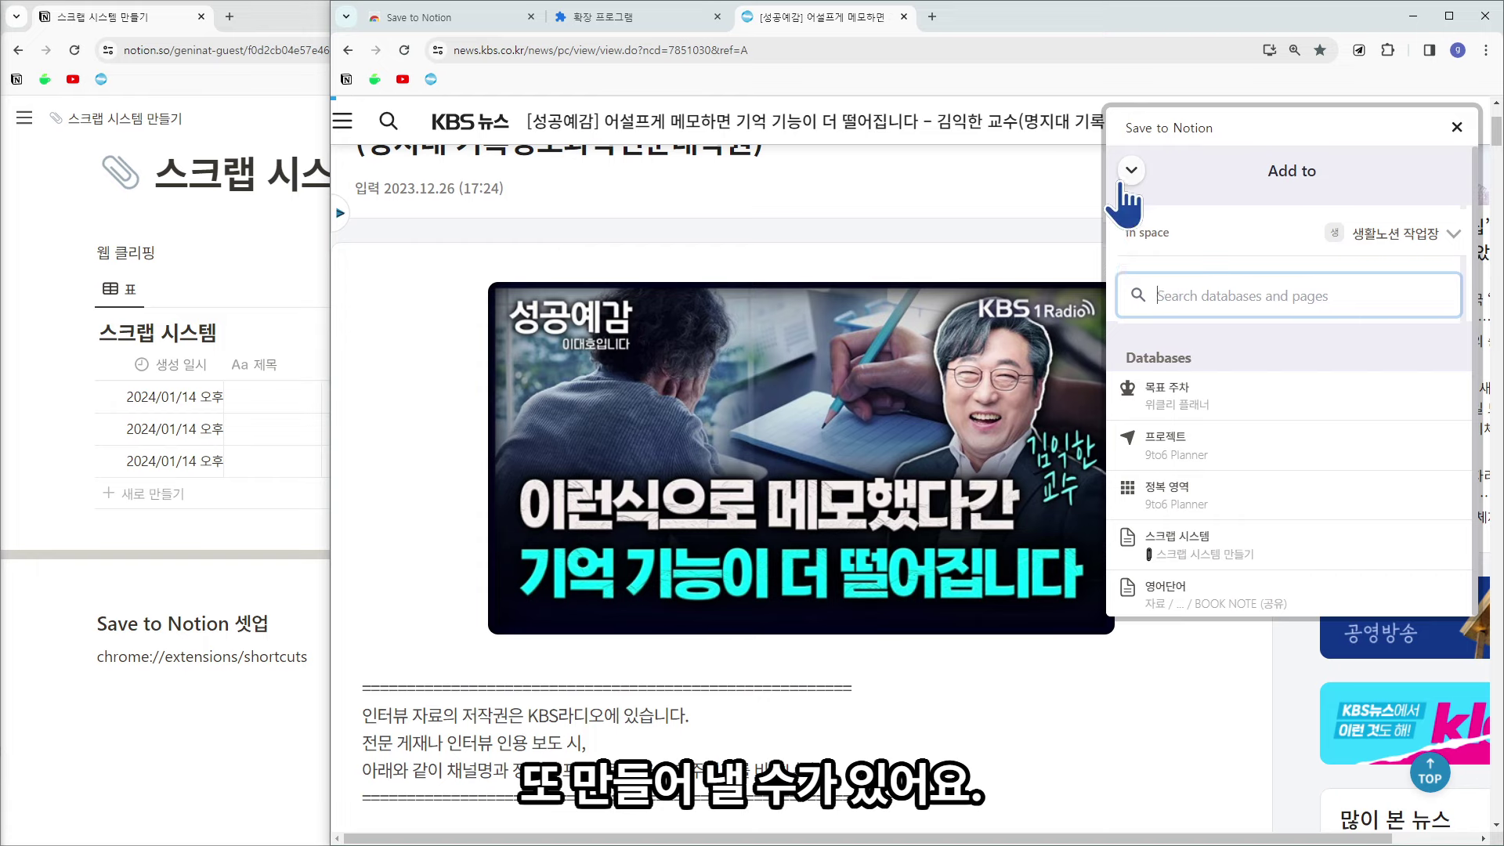
click(1131, 170)
click(1131, 170)
click(1196, 199)
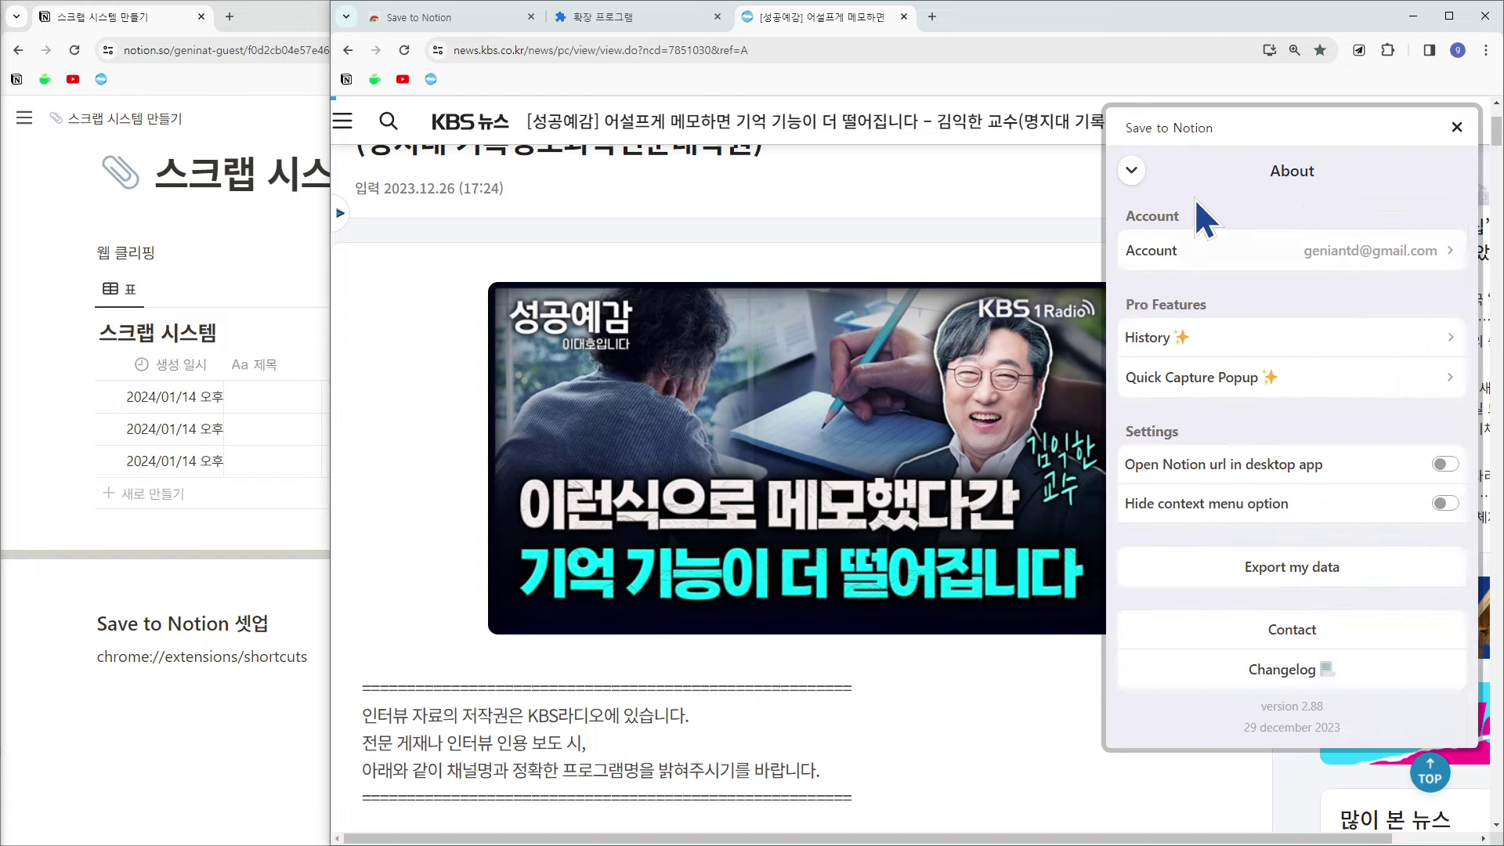
click(1132, 170)
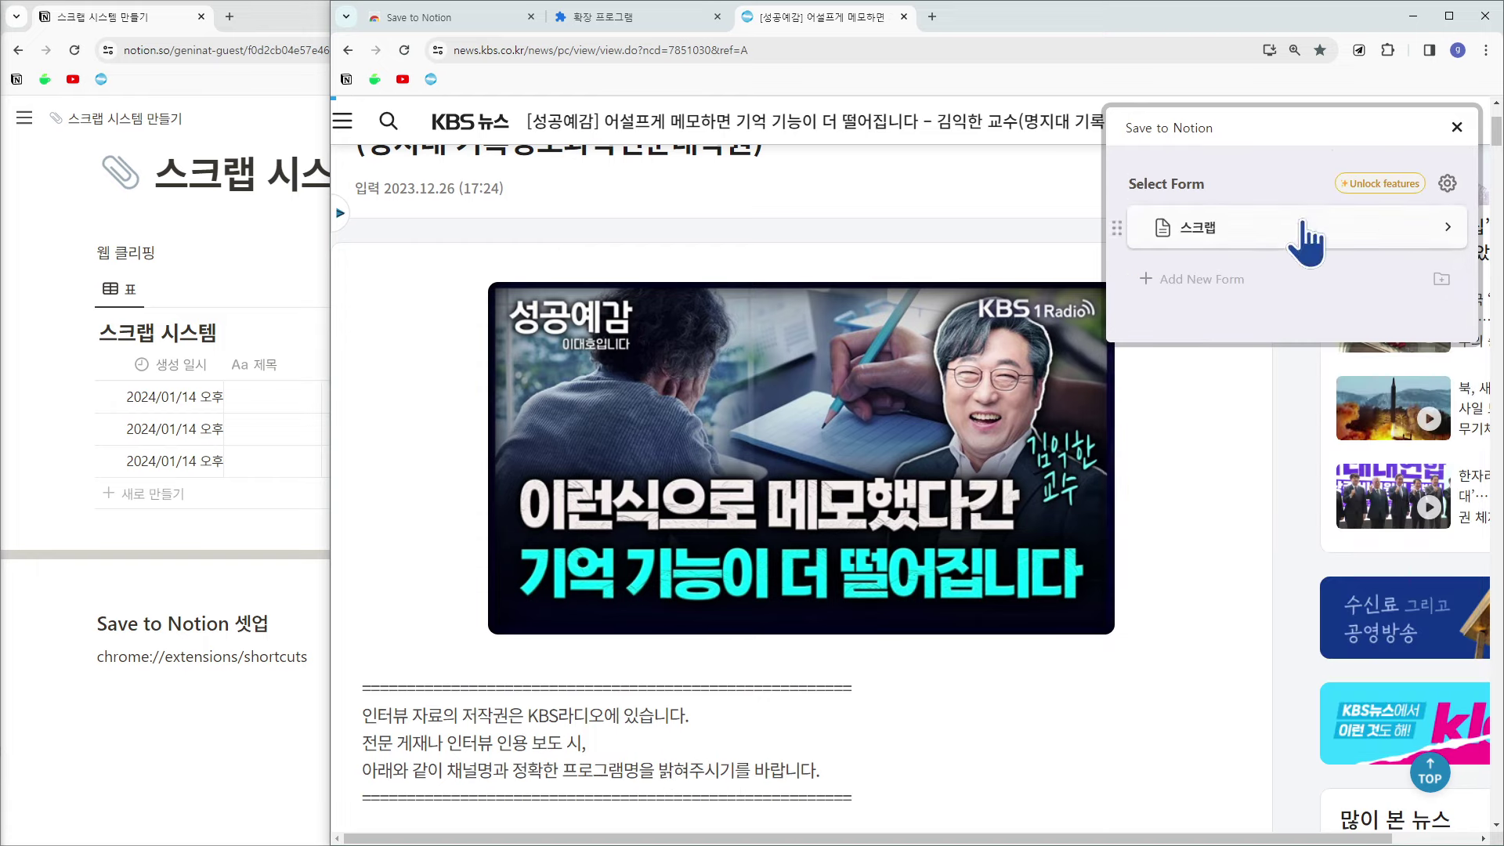
Close the extension popup, reopen it on the news article and review the 스크랩 form's automatically filled fields.
click(1456, 128)
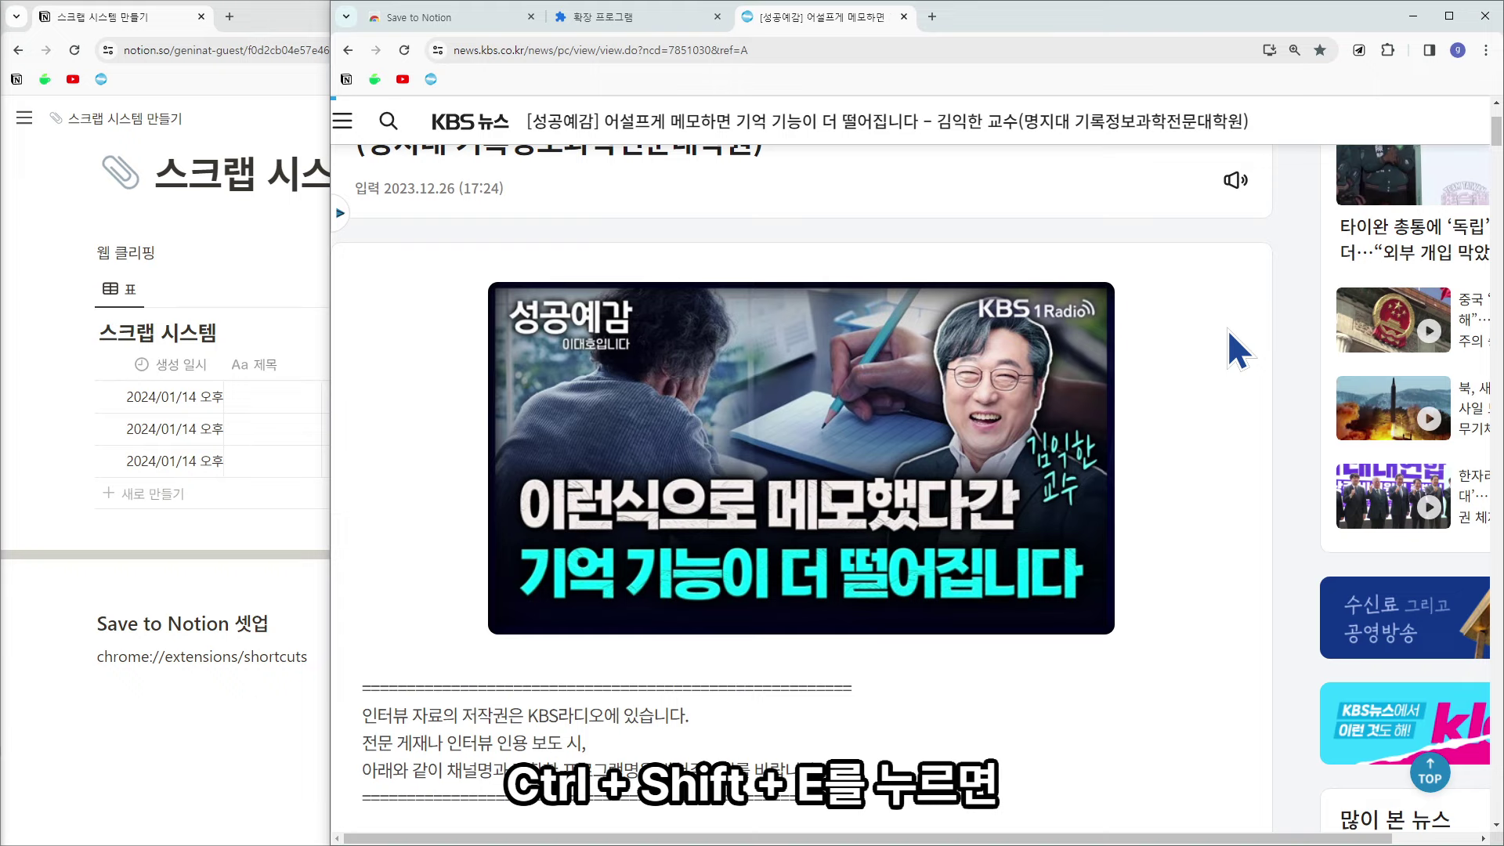
key(ctrl+shift+e)
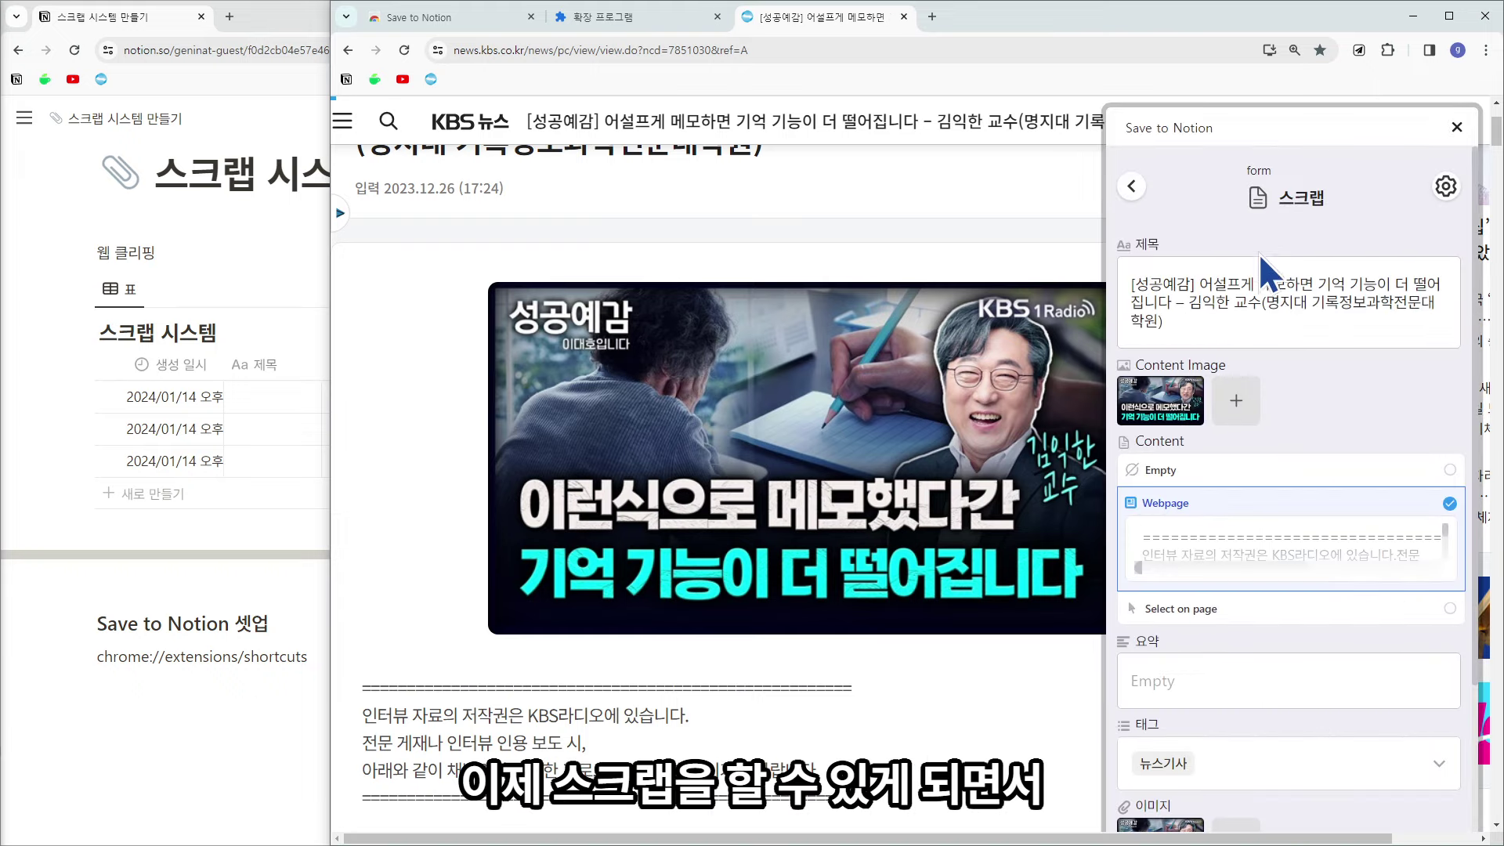
scroll(1313, 195, down, 2)
scroll(1312, 194, up, 2)
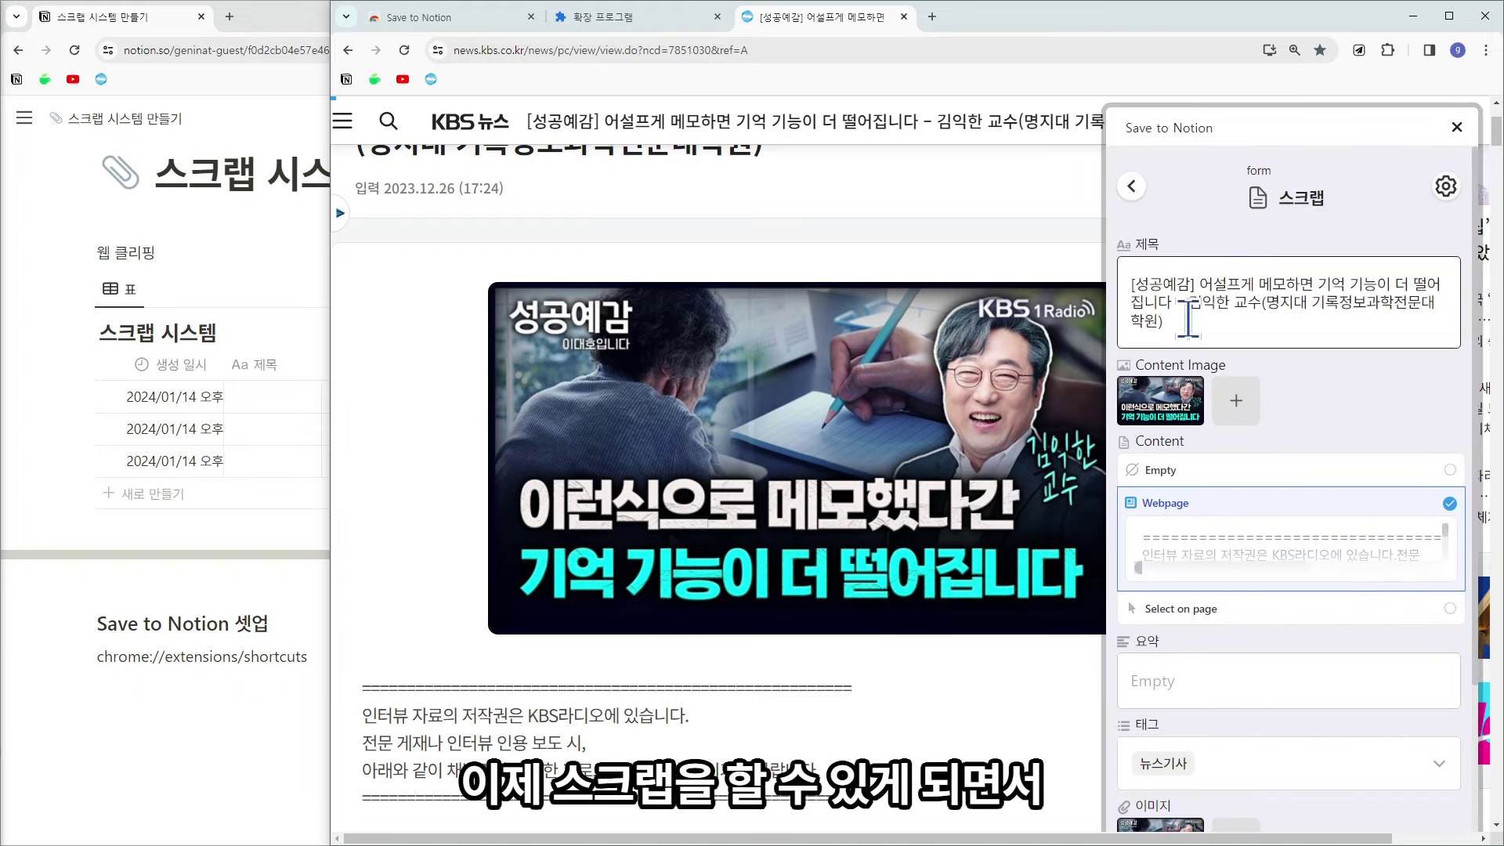
drag(1187, 319, 1091, 276)
scroll(1112, 329, down, 2)
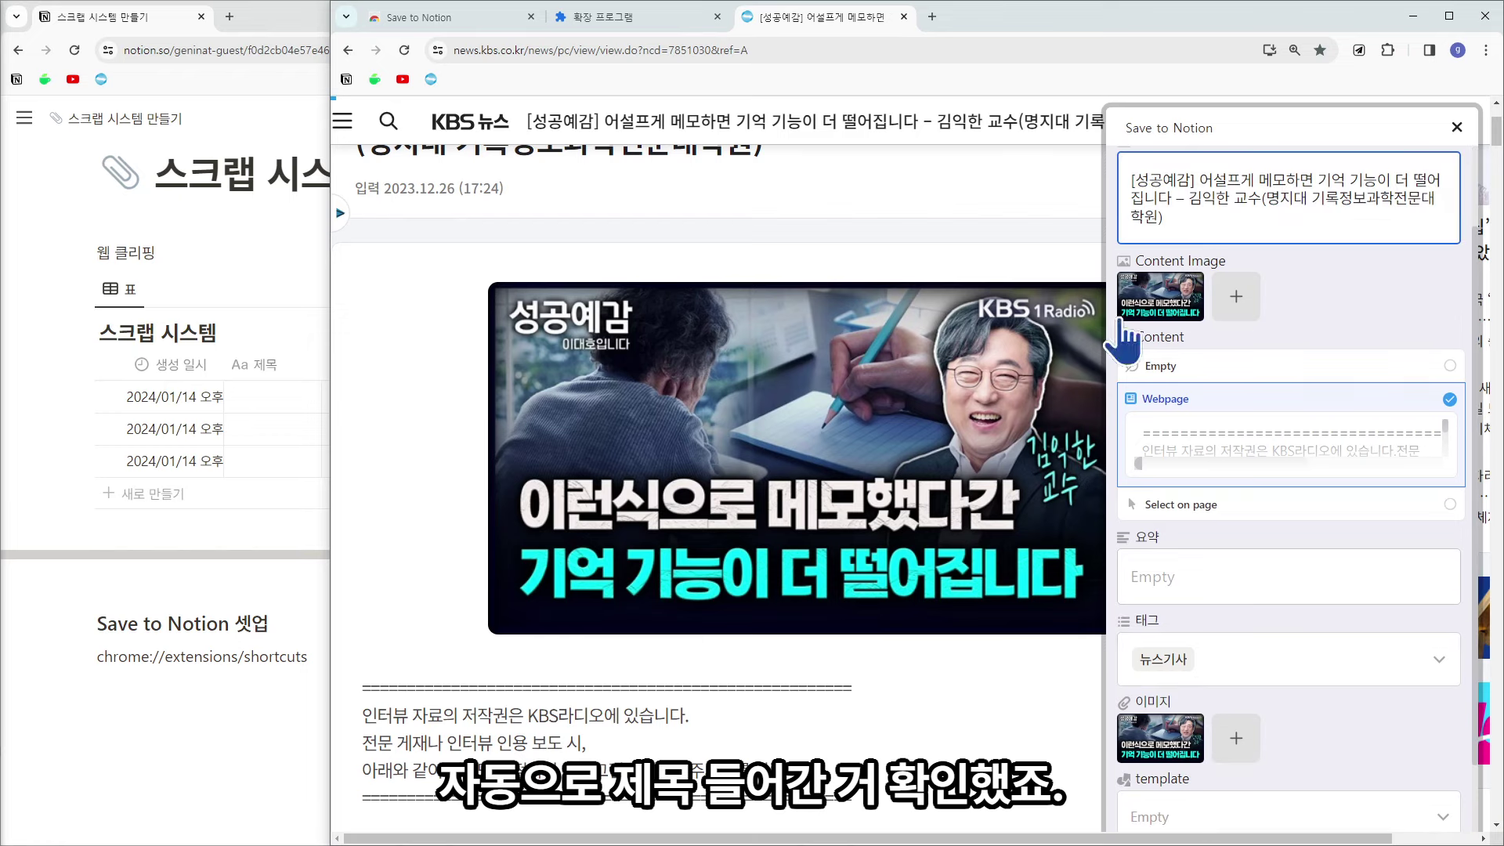
Examine the Upload and Embed Link options for adding another Content Image.
click(1241, 307)
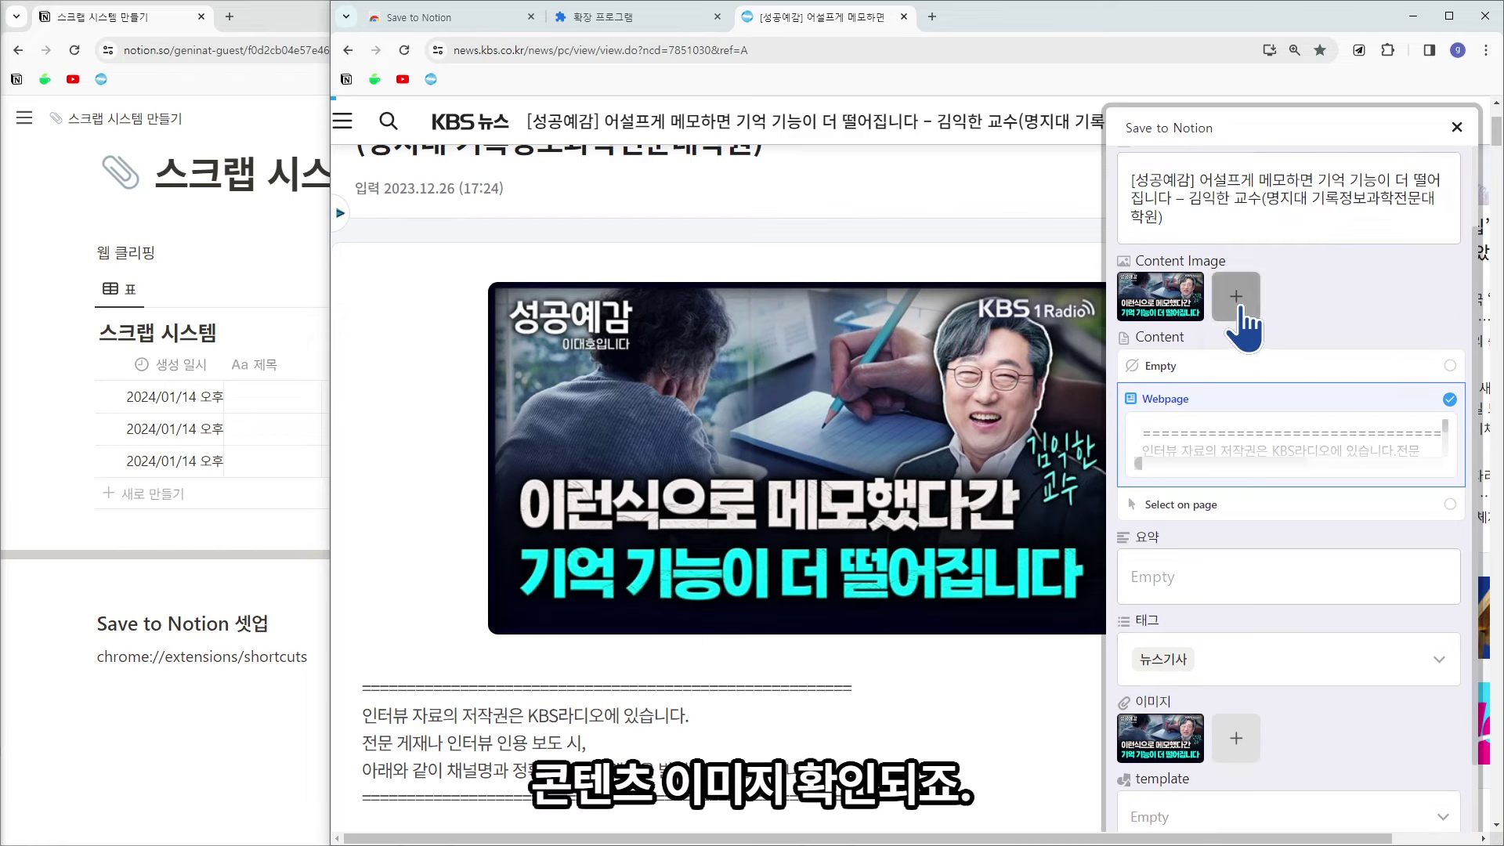
click(1278, 340)
click(1341, 340)
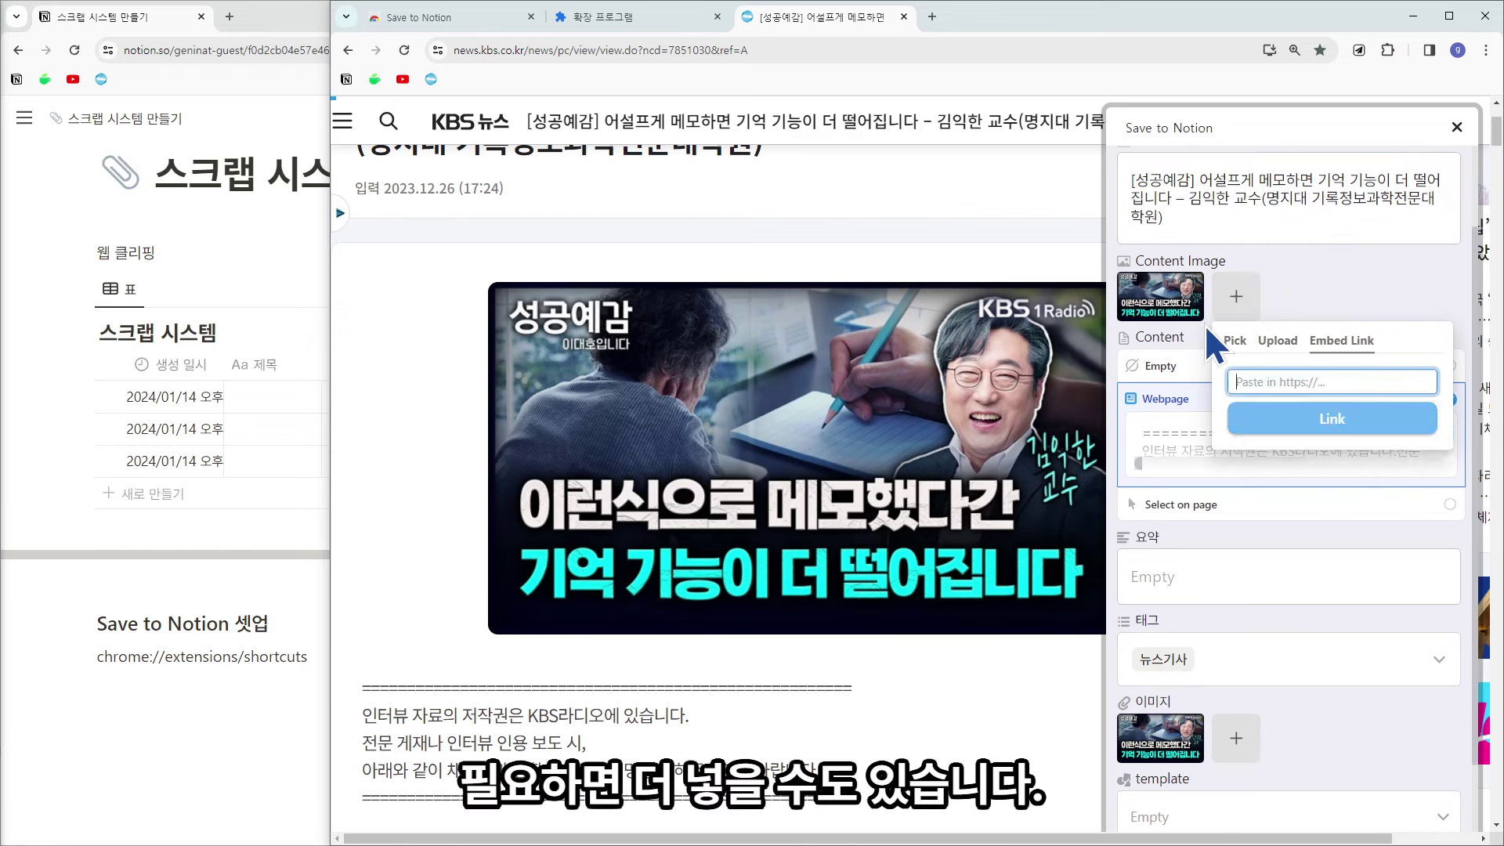
click(1204, 324)
Add a zone screenshot of the article's thumbnail and a full-page screenshot to Content Image.
click(1236, 296)
click(1269, 433)
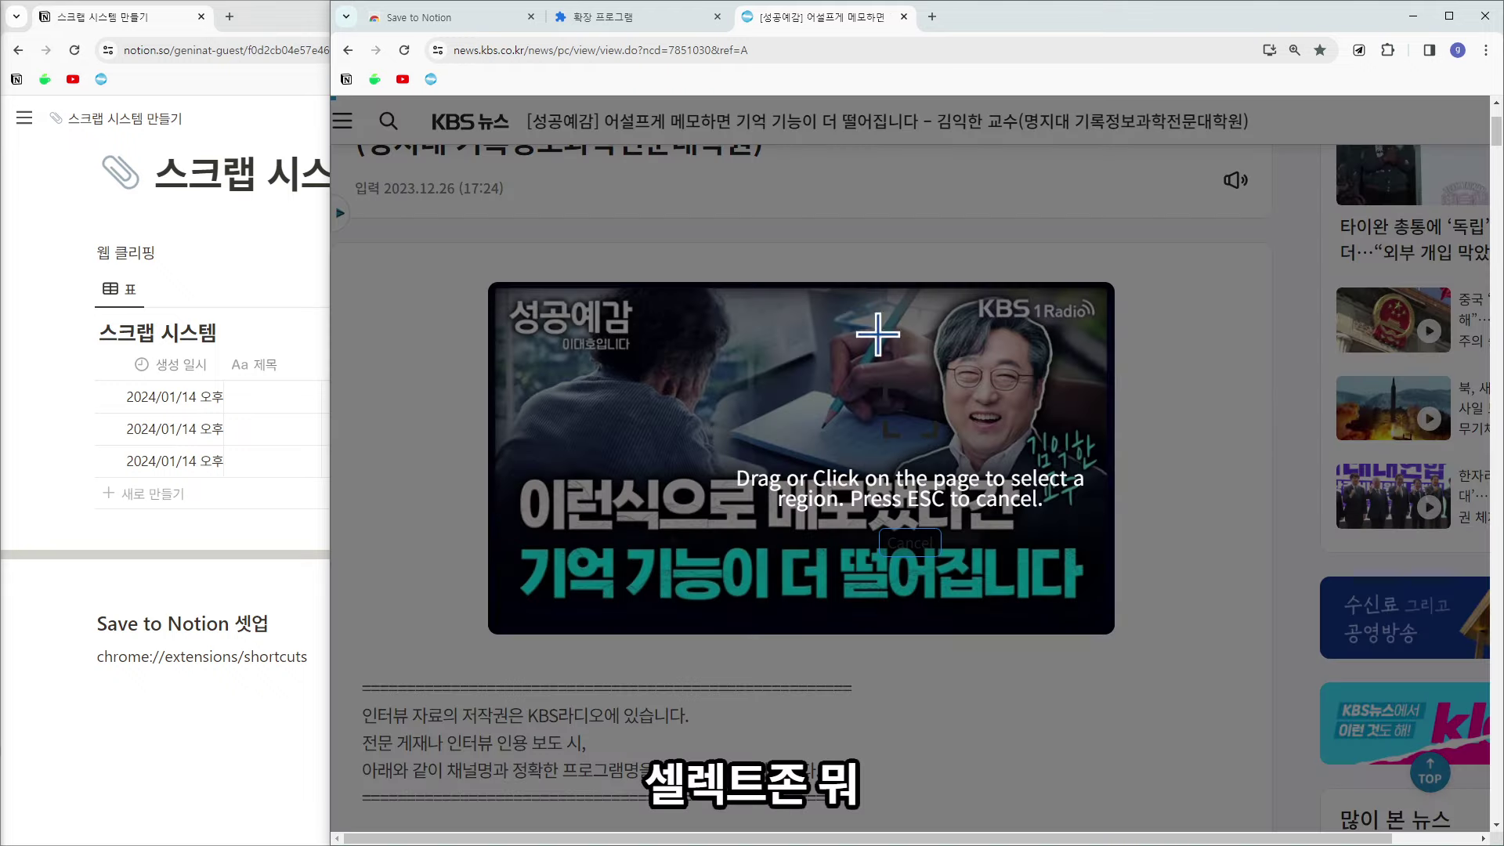
drag(430, 253, 1164, 665)
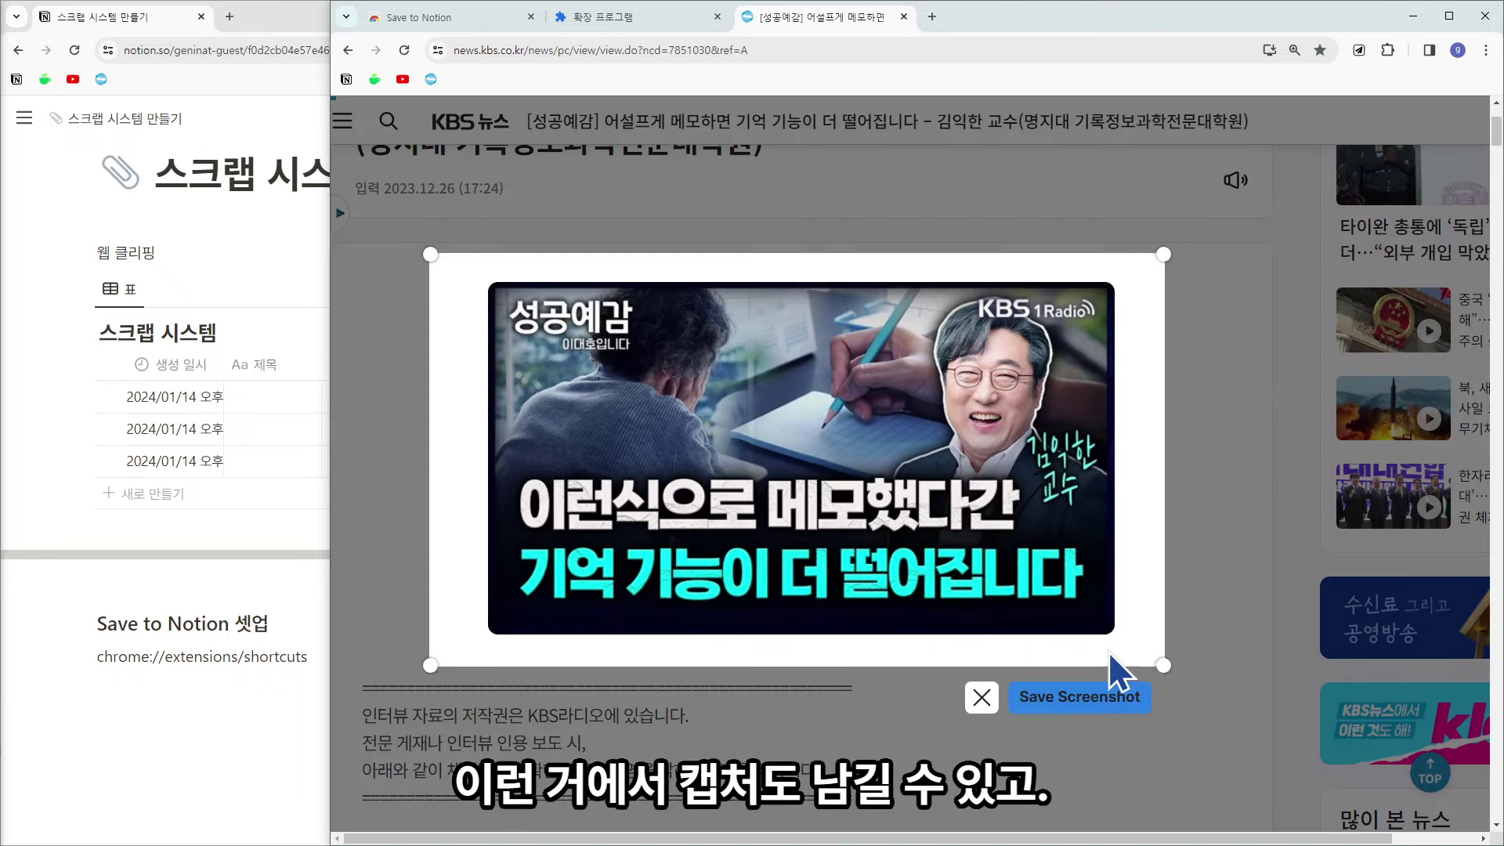
click(1049, 715)
click(1331, 296)
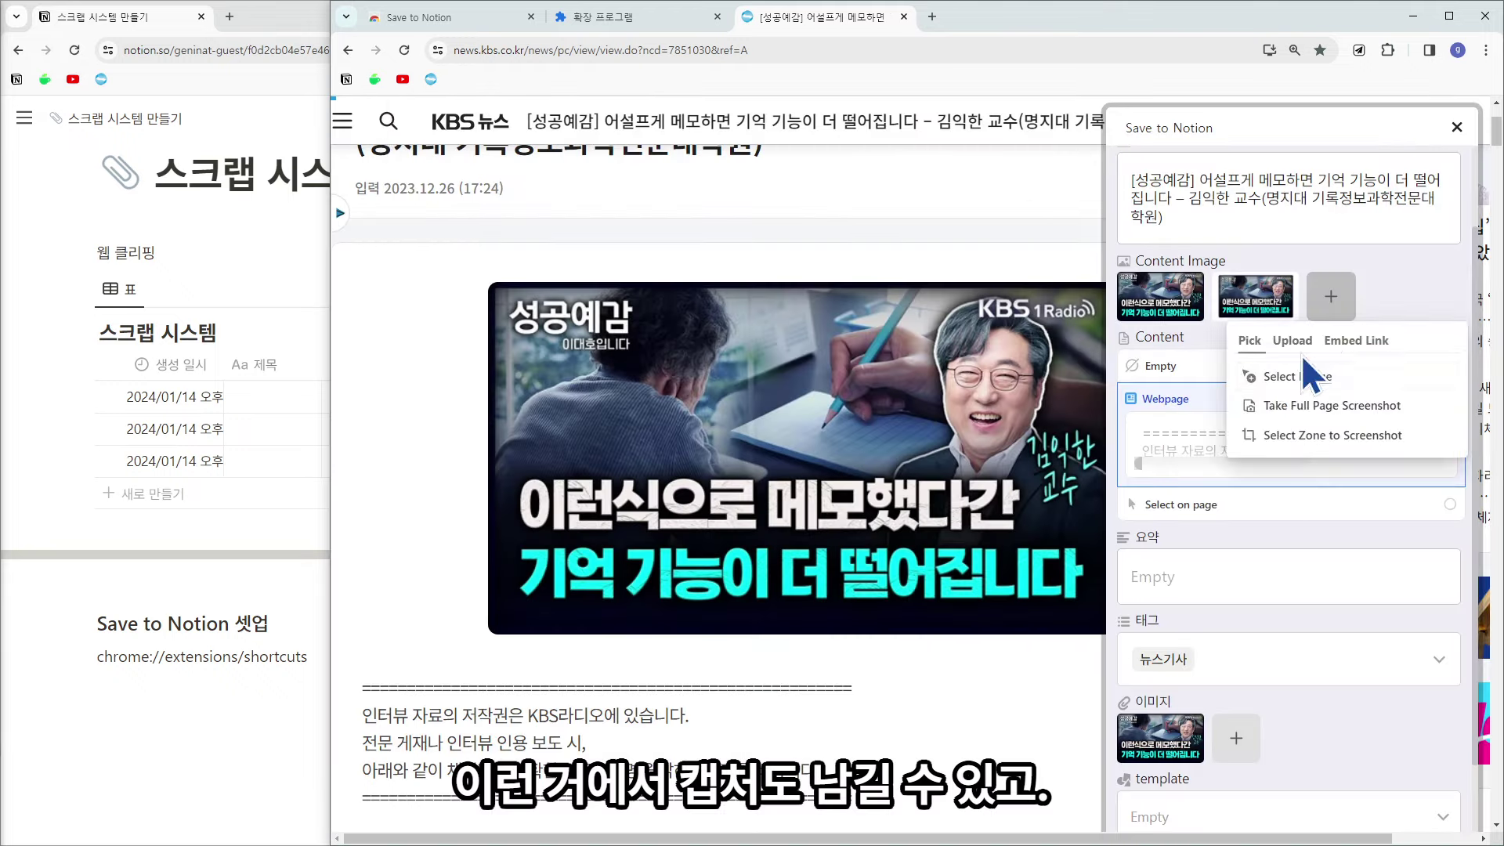
click(1317, 408)
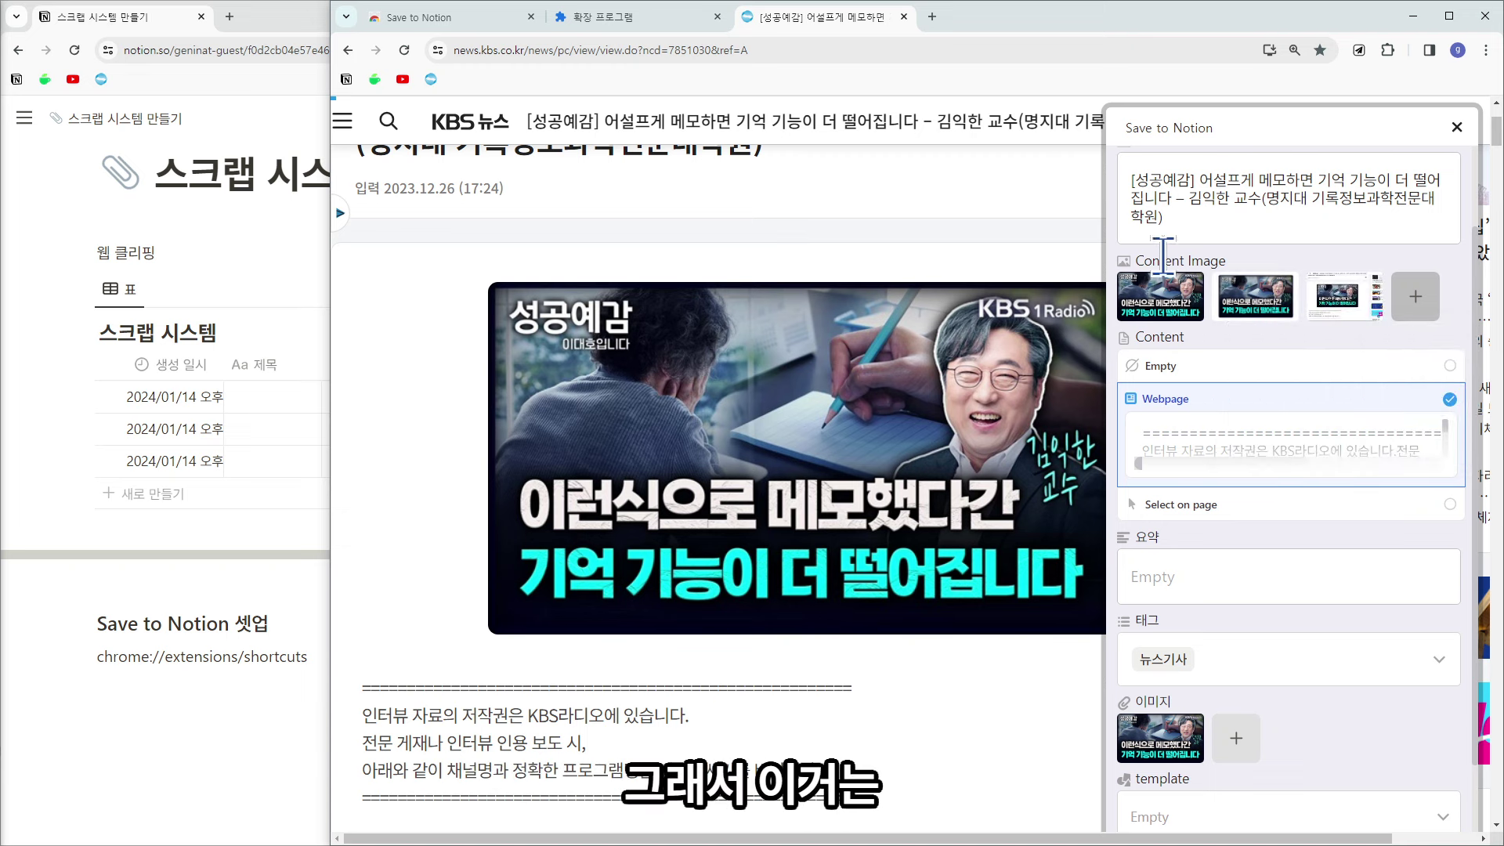
Remove the two added screenshots from Content Image, keeping only the article's main image.
drag(1133, 261, 1229, 261)
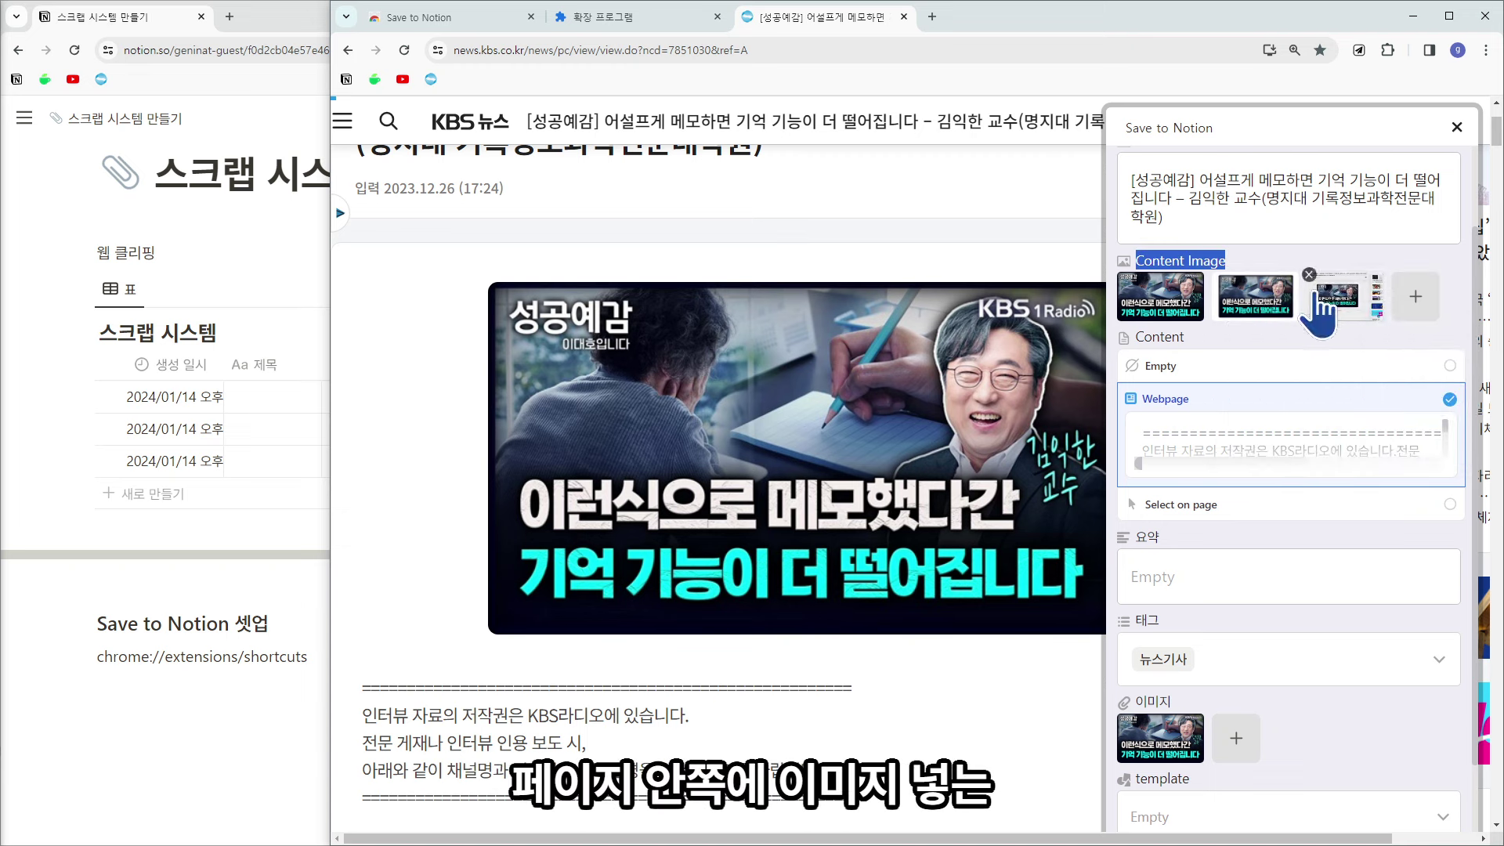
click(1309, 274)
click(1216, 274)
Save the article to Notion with the template field left empty, and widen the Notion window.
scroll(1293, 548, down, 5)
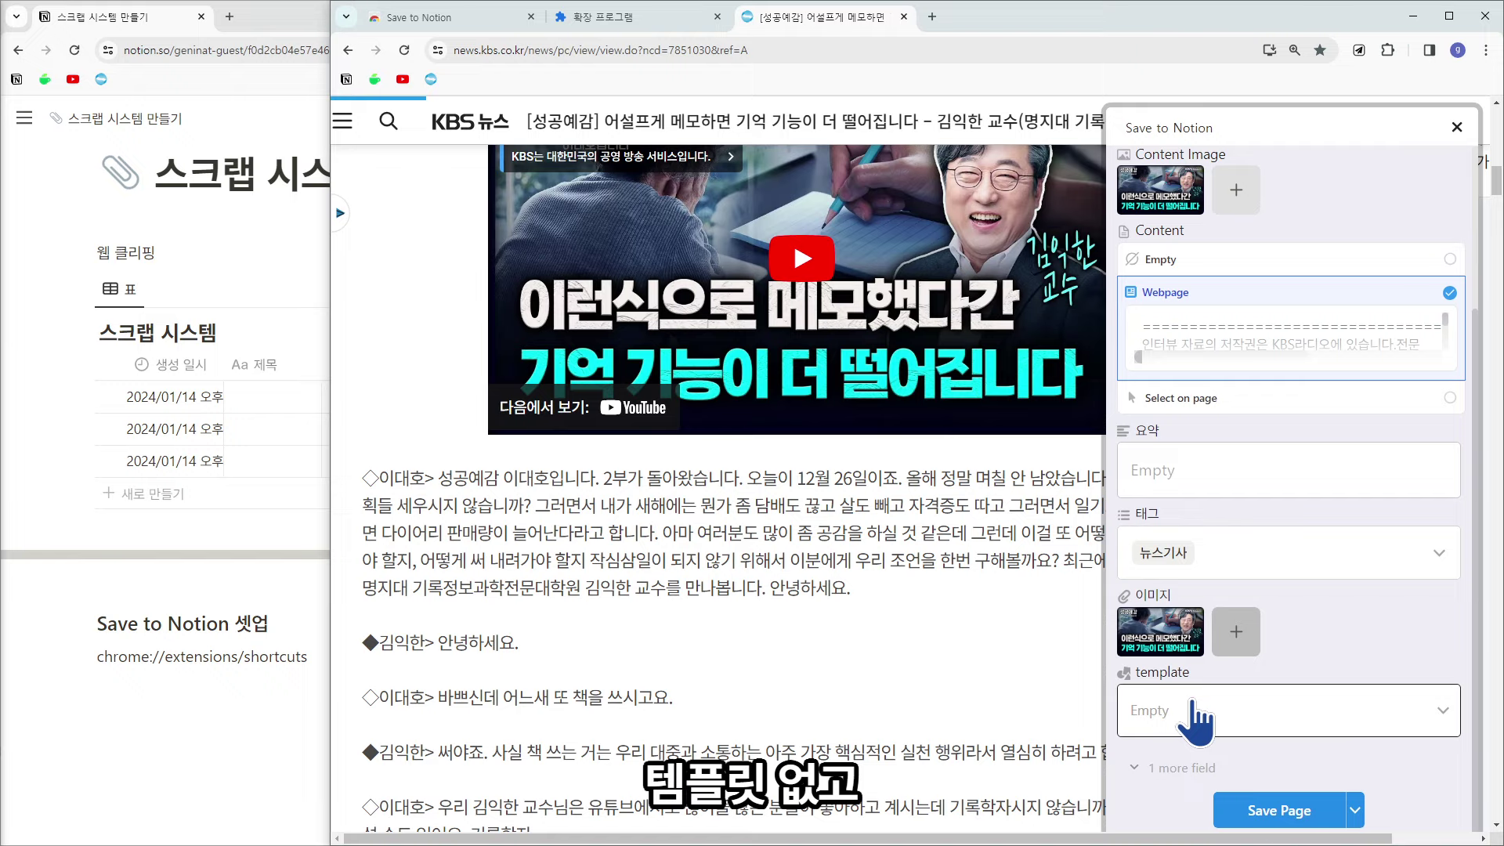
click(1279, 811)
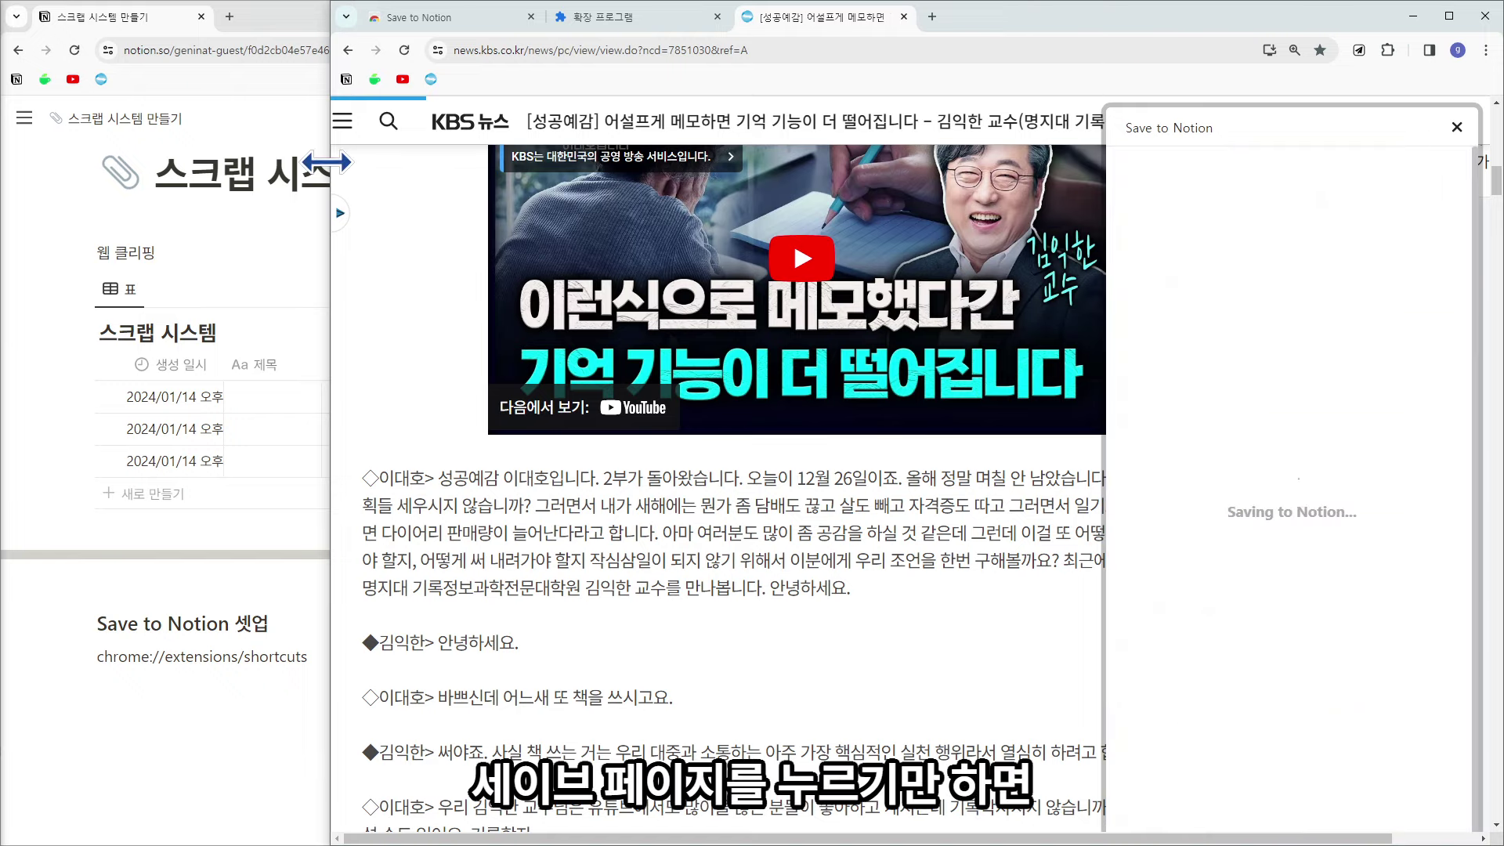
drag(327, 163, 787, 180)
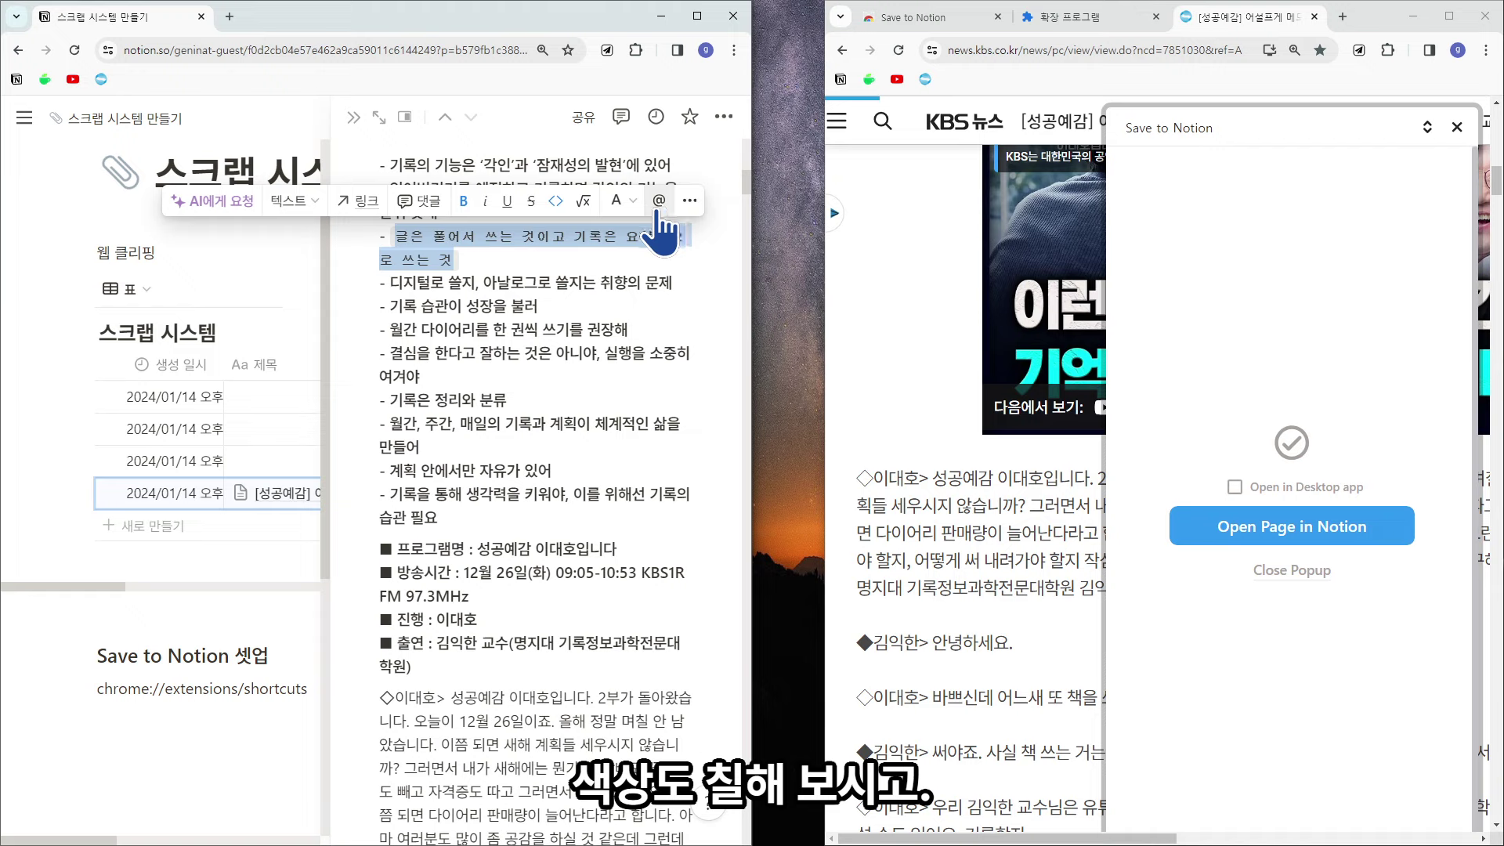
Open the text color options for the selected line beginning 글은 풀어서 쓰는 것이고 in the clipped page.
click(617, 200)
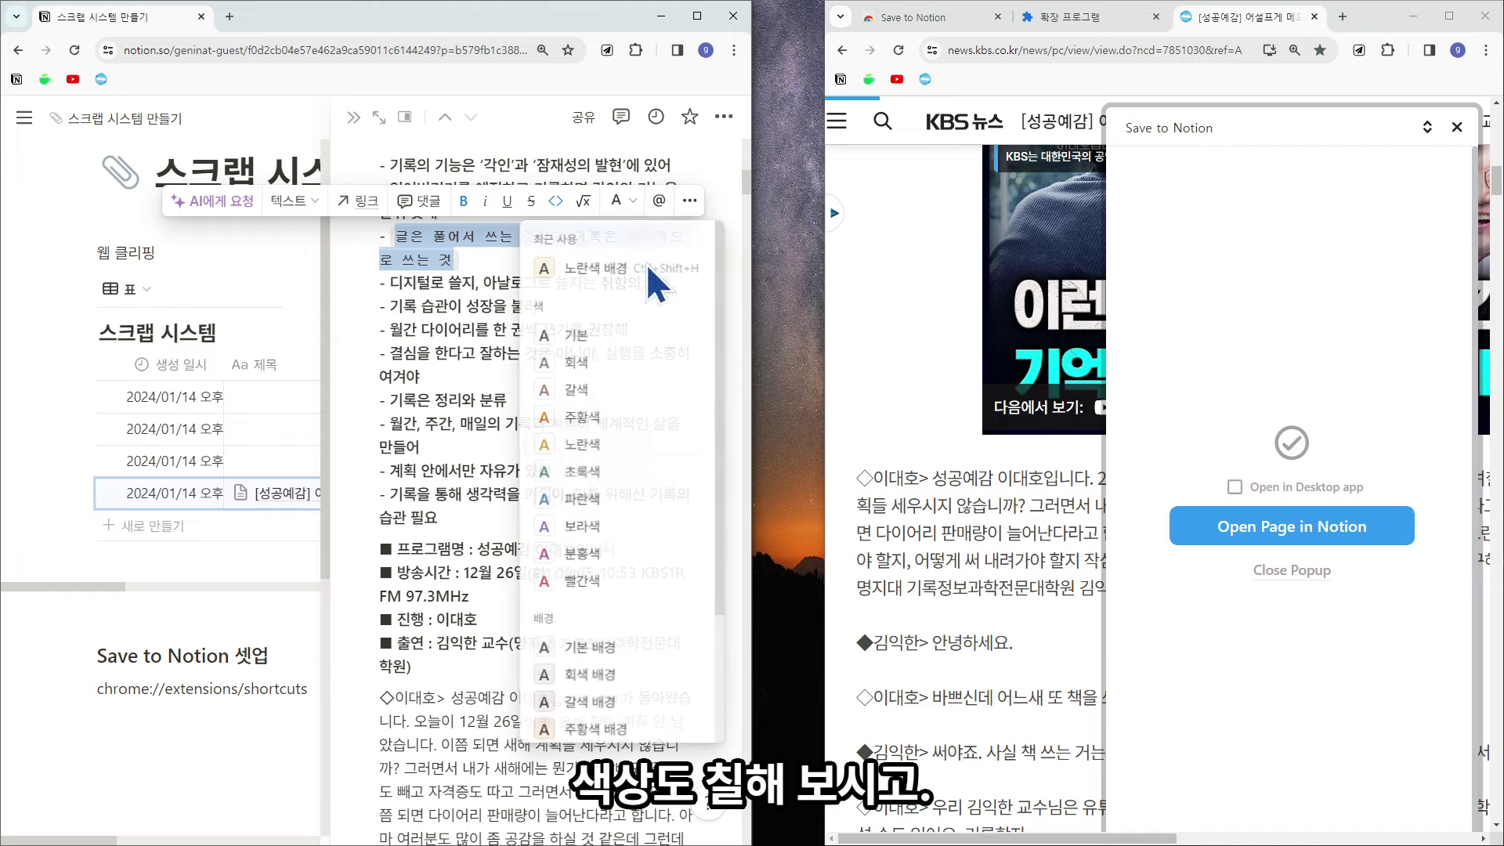